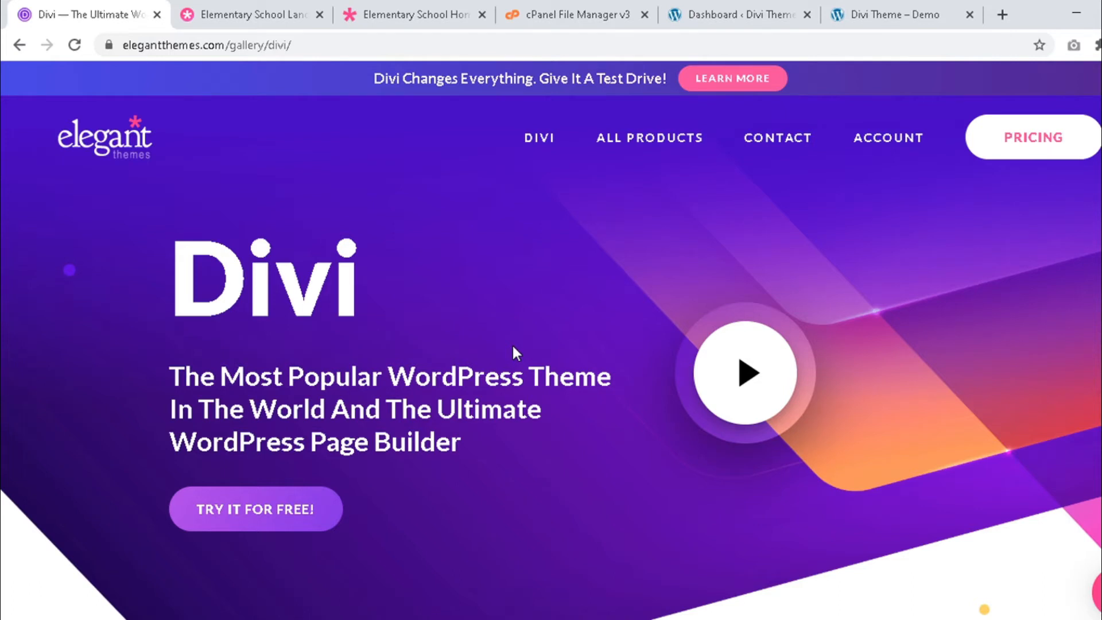
# Step: Review the Divi product page's visual builder, WYSIWYG editing, audience and website element sections down to the layout gallery
pyautogui.scroll(-8, 512, 346)
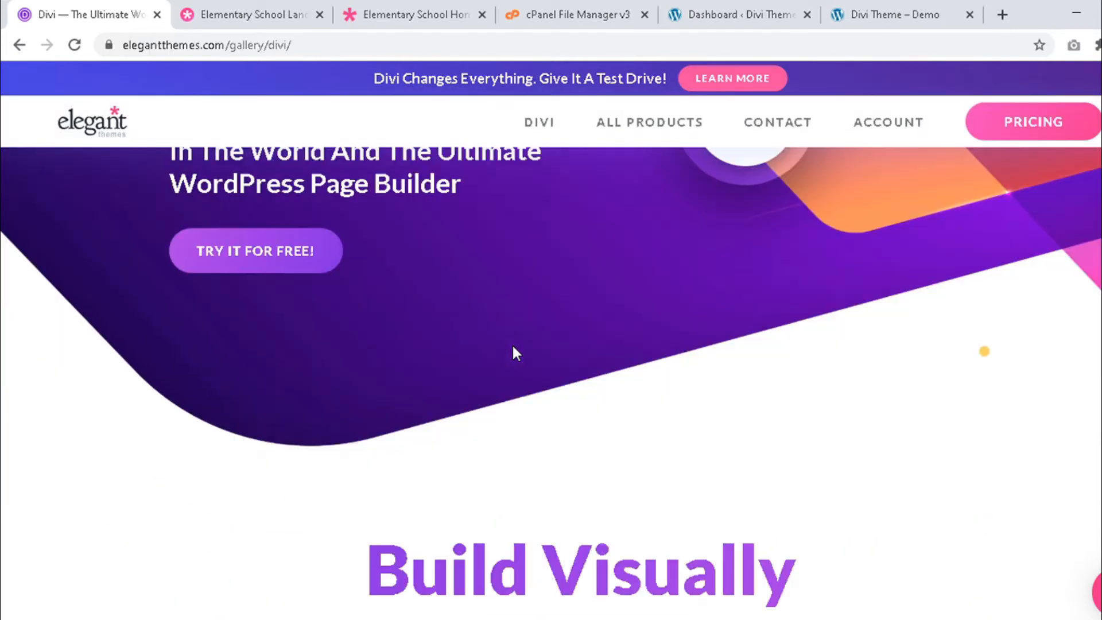
pyautogui.scroll(-6, 512, 345)
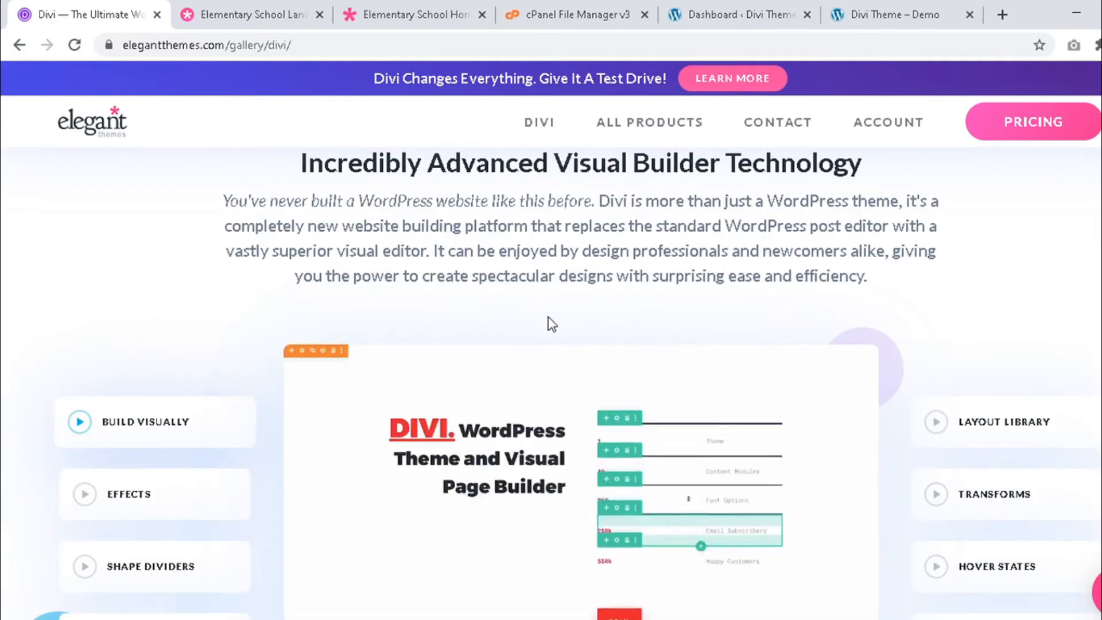
pyautogui.scroll(-3, 548, 317)
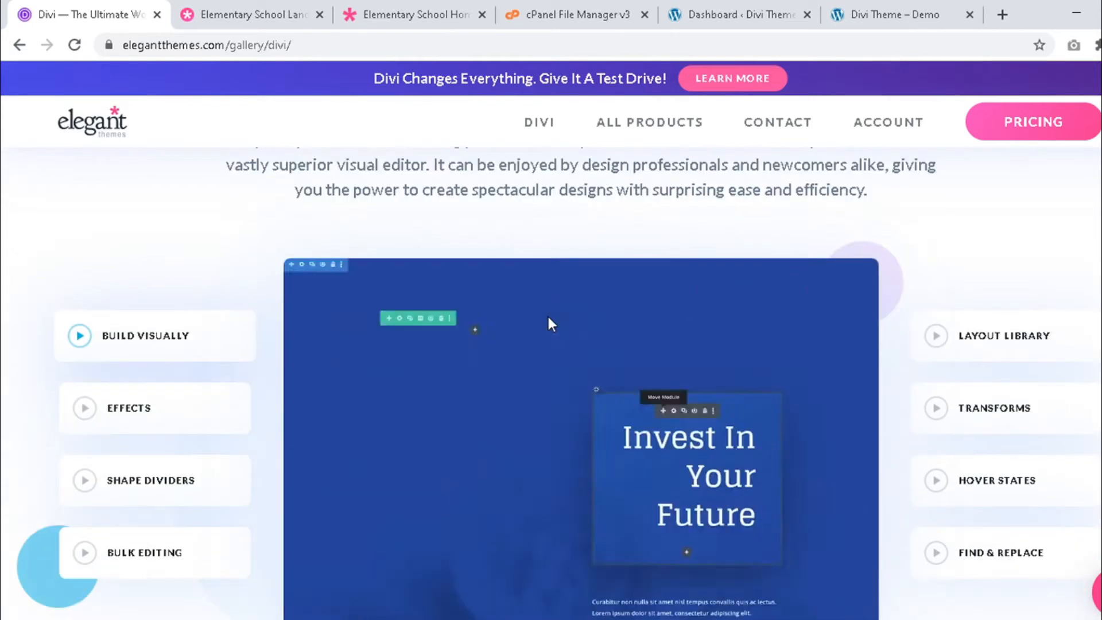
pyautogui.scroll(-4, 549, 323)
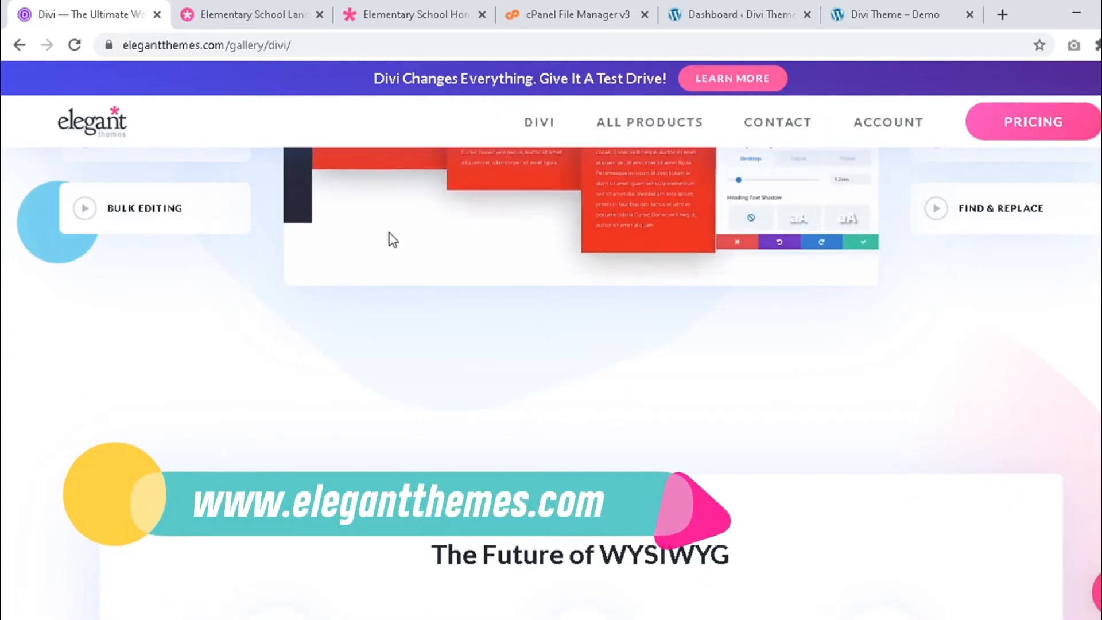
pyautogui.scroll(-6, 398, 315)
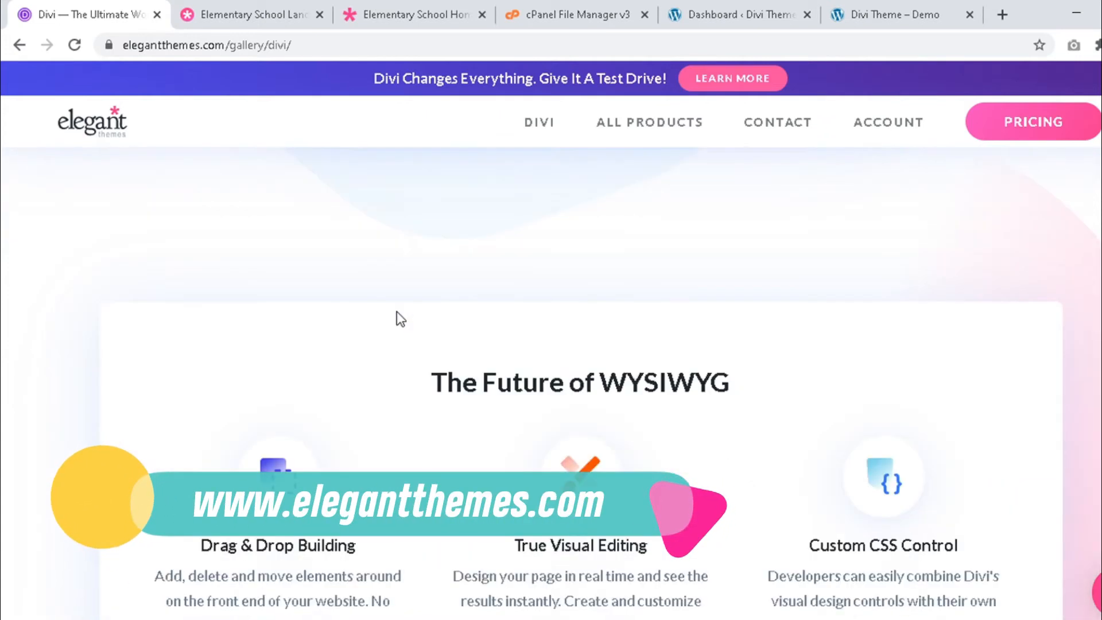
pyautogui.scroll(-20, 400, 319)
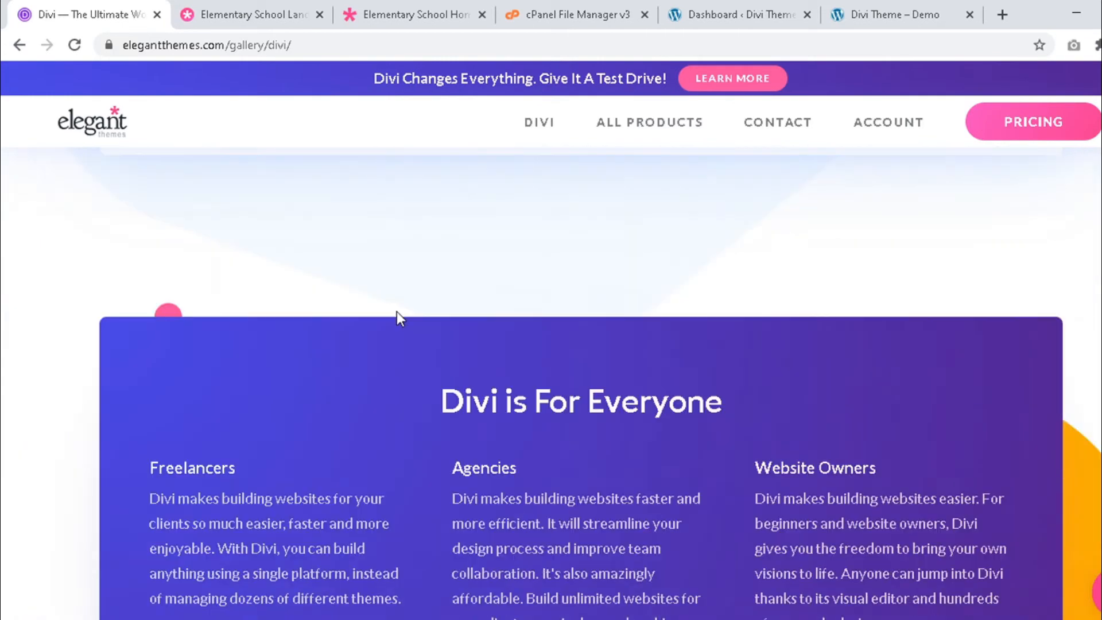
pyautogui.scroll(-10, 400, 319)
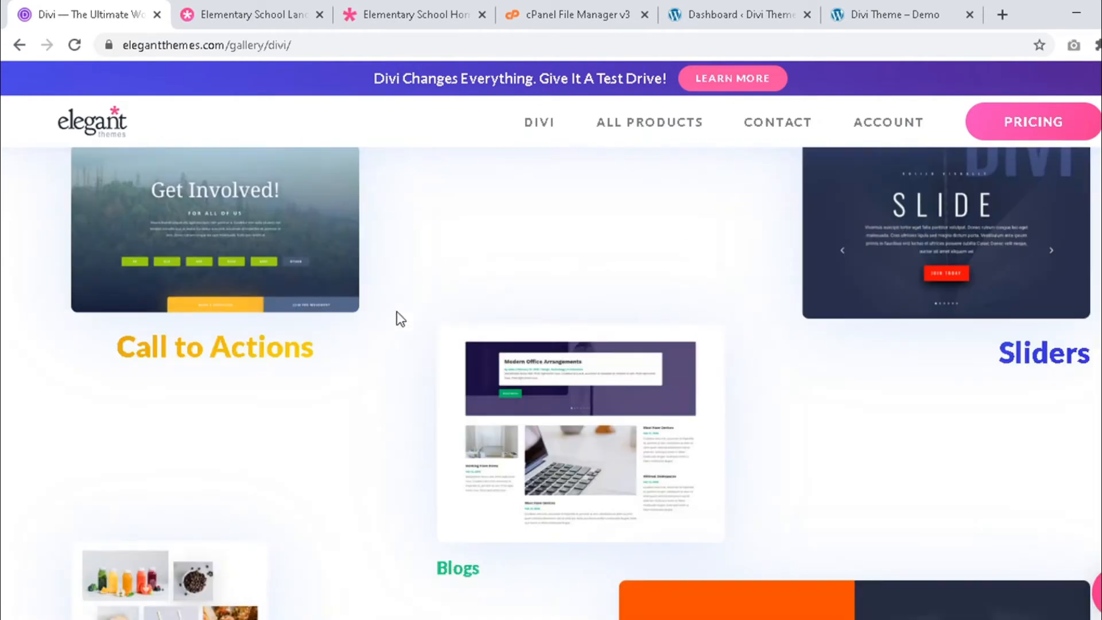
pyautogui.scroll(-16, 400, 319)
pyautogui.scroll(-6, 400, 318)
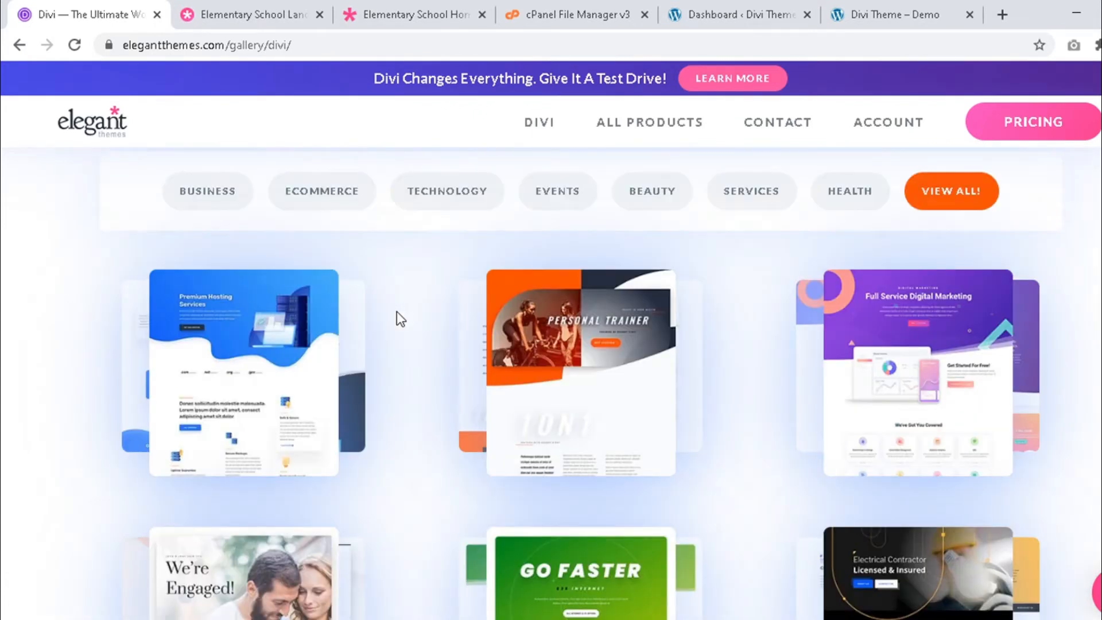
# Step: Browse the premade website layout packs in the Divi page's gallery, down to the showcase below it
pyautogui.scroll(-3, 400, 318)
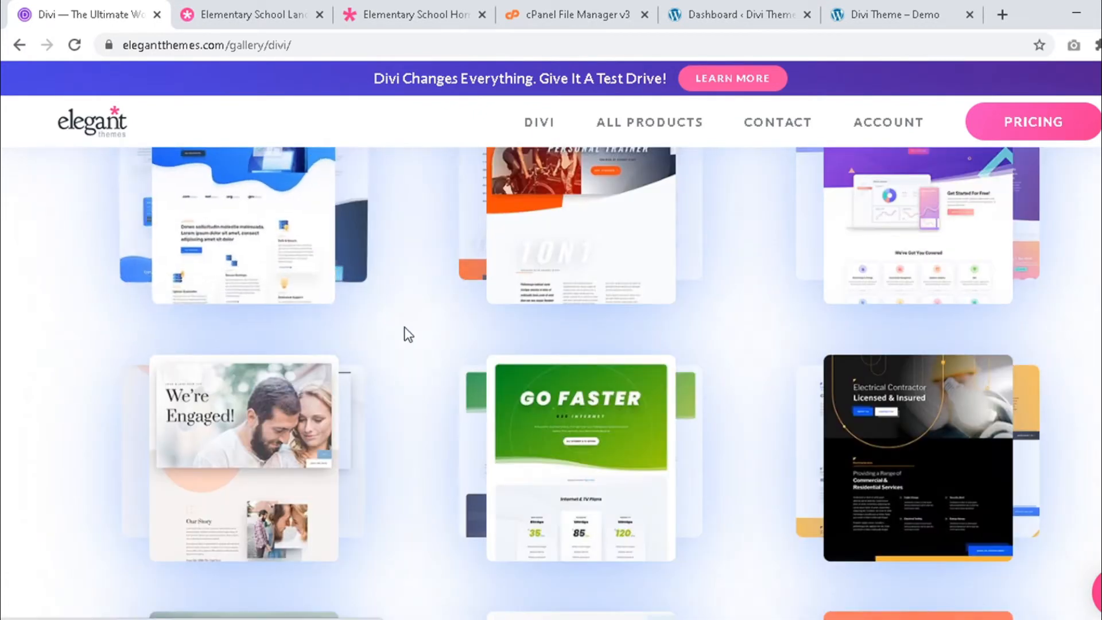
pyautogui.scroll(2, 404, 325)
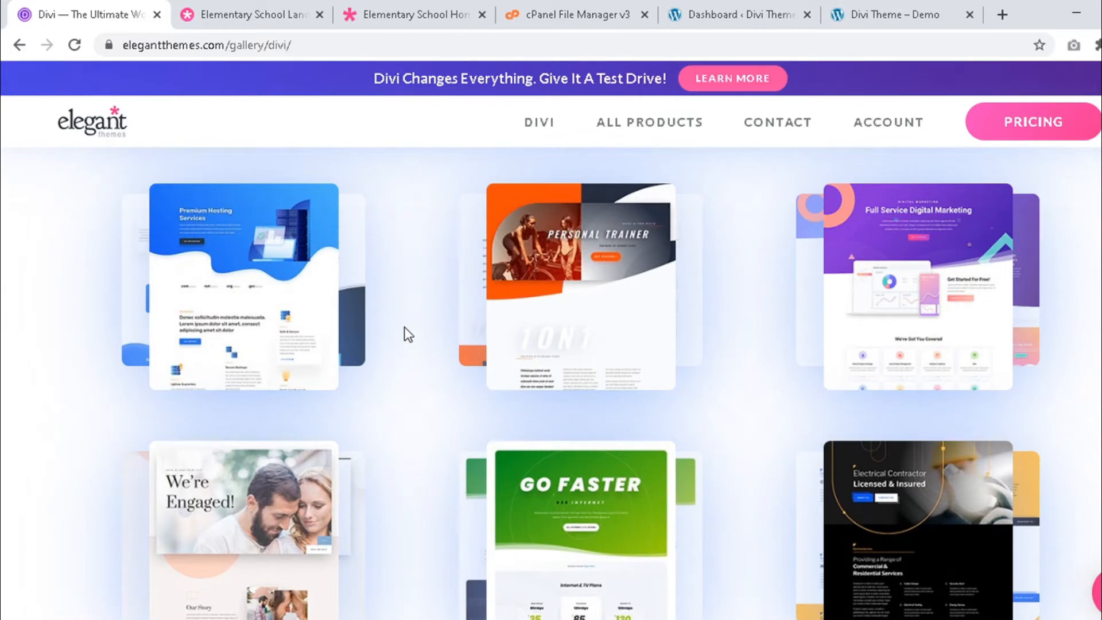
pyautogui.scroll(-2, 404, 334)
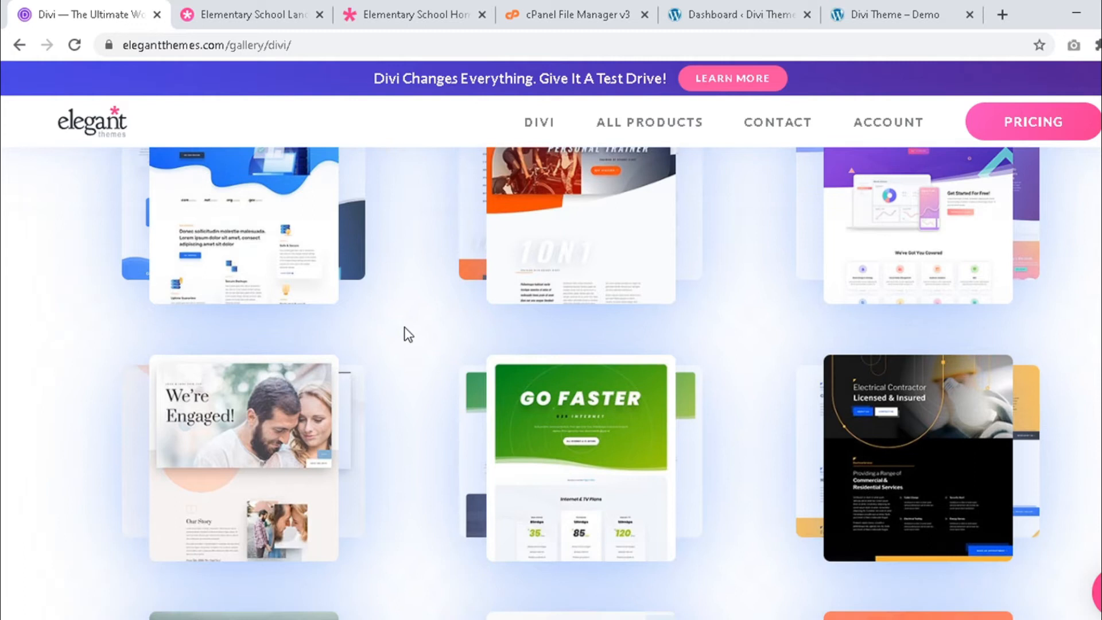
pyautogui.scroll(-3, 404, 327)
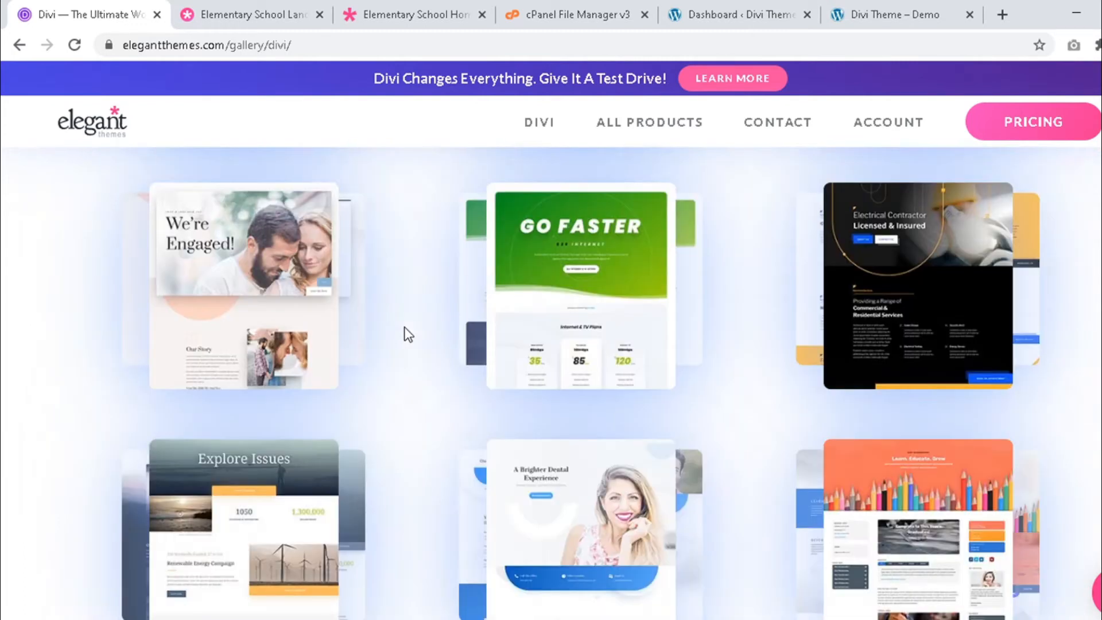
pyautogui.scroll(-2, 407, 334)
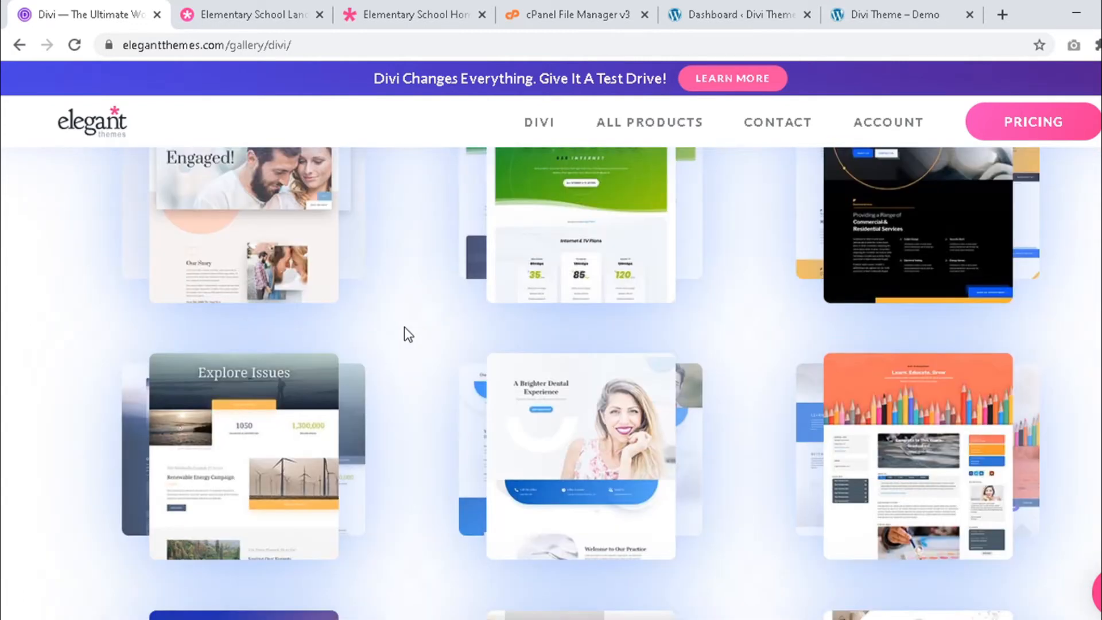
pyautogui.scroll(-2, 408, 334)
pyautogui.scroll(-4, 405, 328)
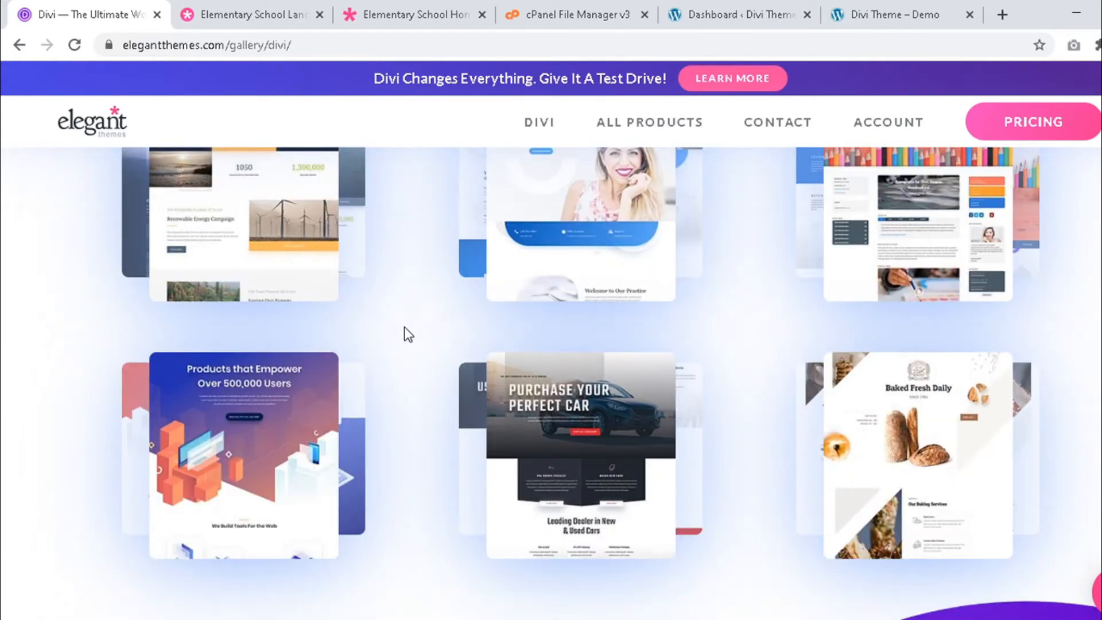
pyautogui.scroll(-2, 407, 333)
pyautogui.scroll(-2, 406, 412)
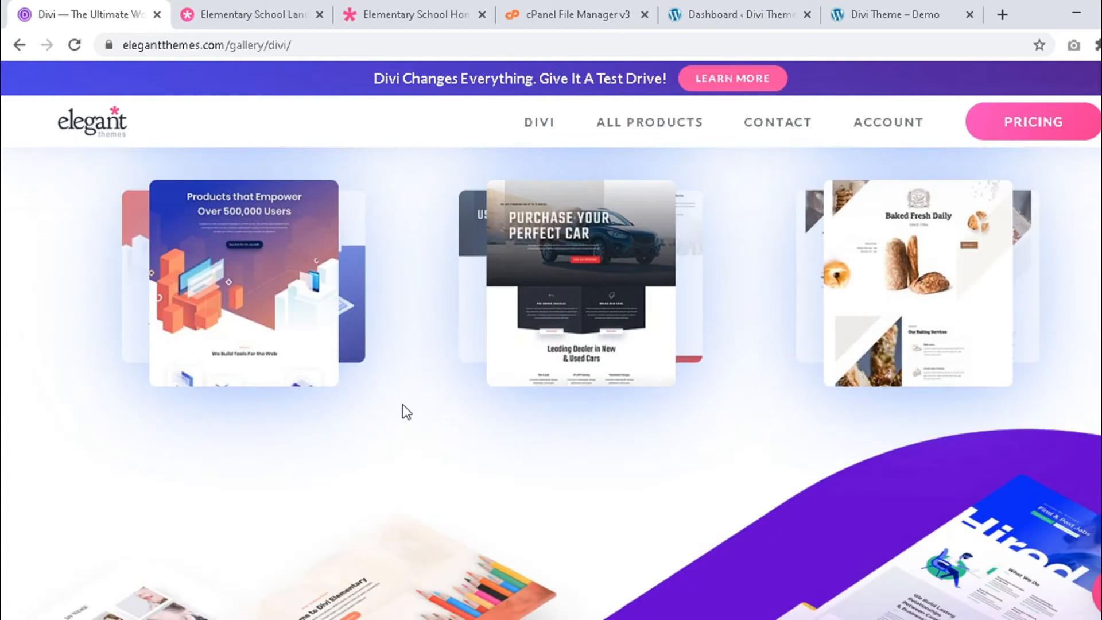
pyautogui.scroll(-2, 406, 412)
pyautogui.scroll(-2, 406, 404)
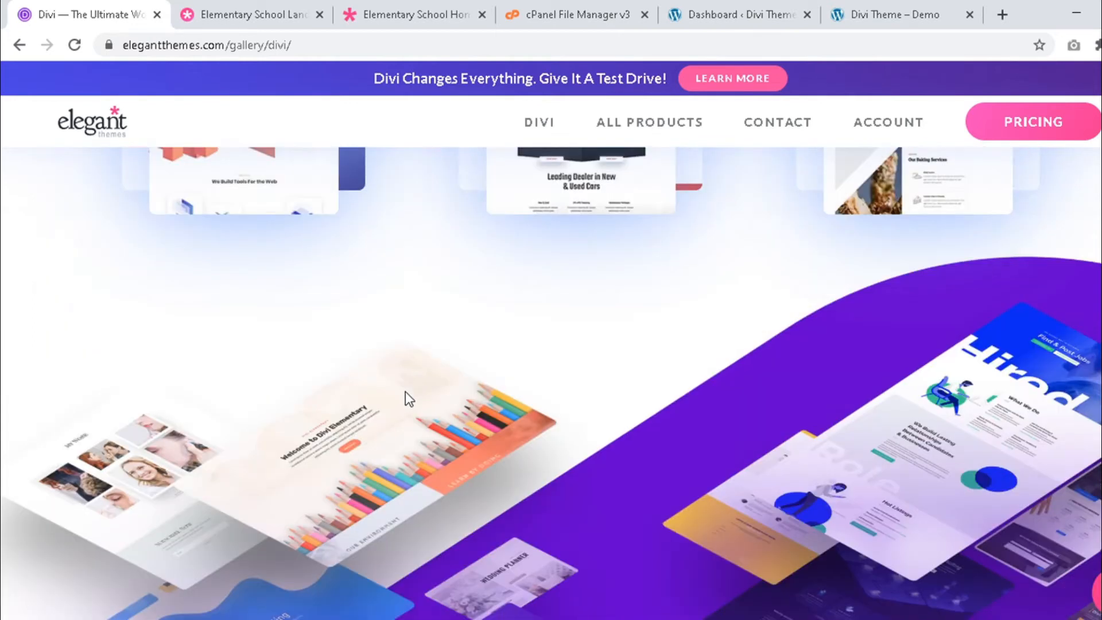
# Step: View the Elementary School layout pack page and examine the layouts included in the pack
pyautogui.click(294, 13)
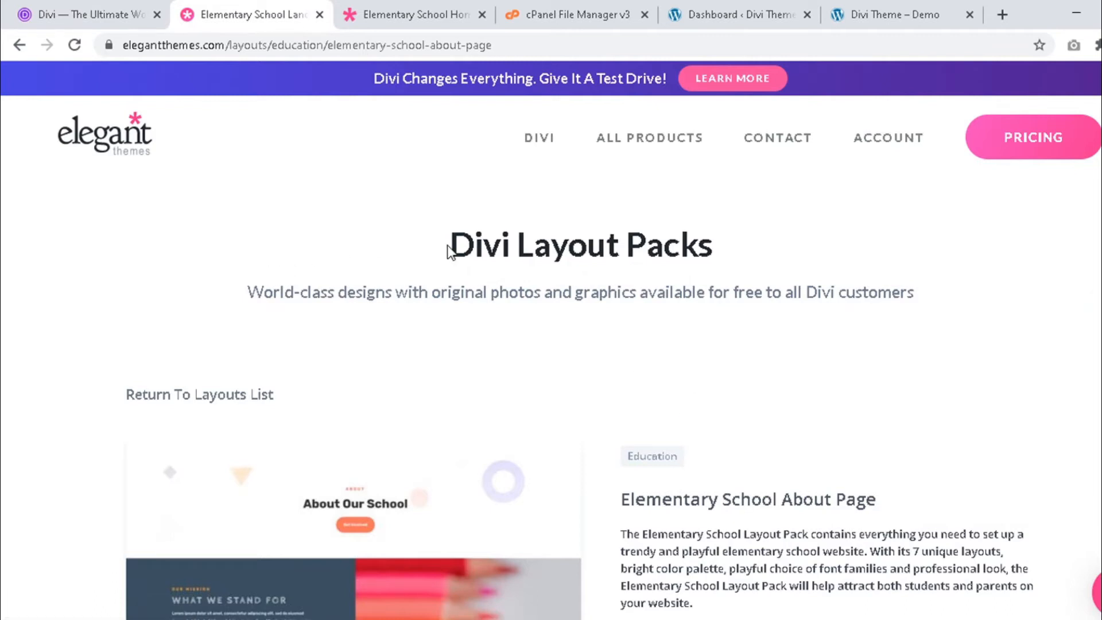
pyautogui.scroll(-2, 763, 412)
pyautogui.scroll(-3, 764, 412)
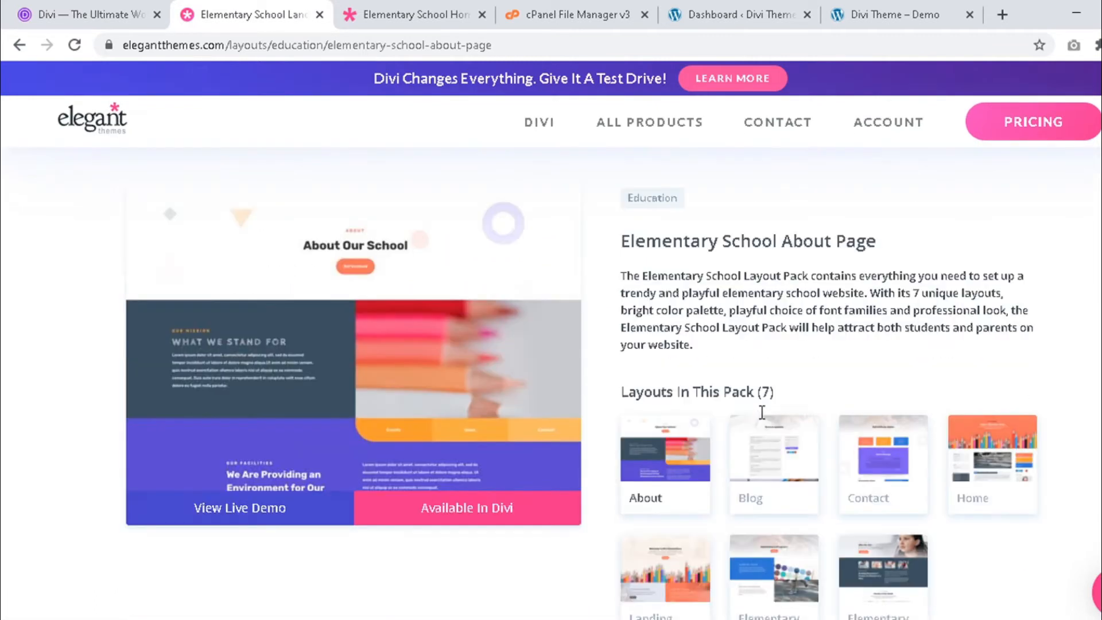
pyautogui.scroll(-3, 941, 383)
pyautogui.scroll(5, 666, 400)
pyautogui.scroll(-3, 632, 377)
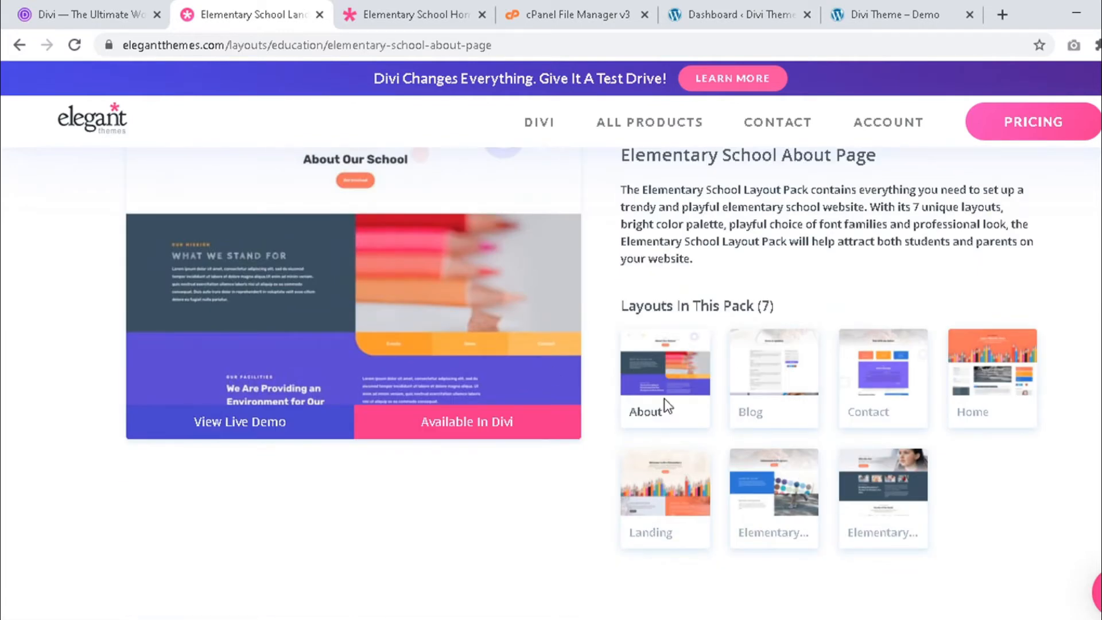
# Step: View the Elementary School Home live demo and examine its sections from the header banner down the page
pyautogui.click(394, 2)
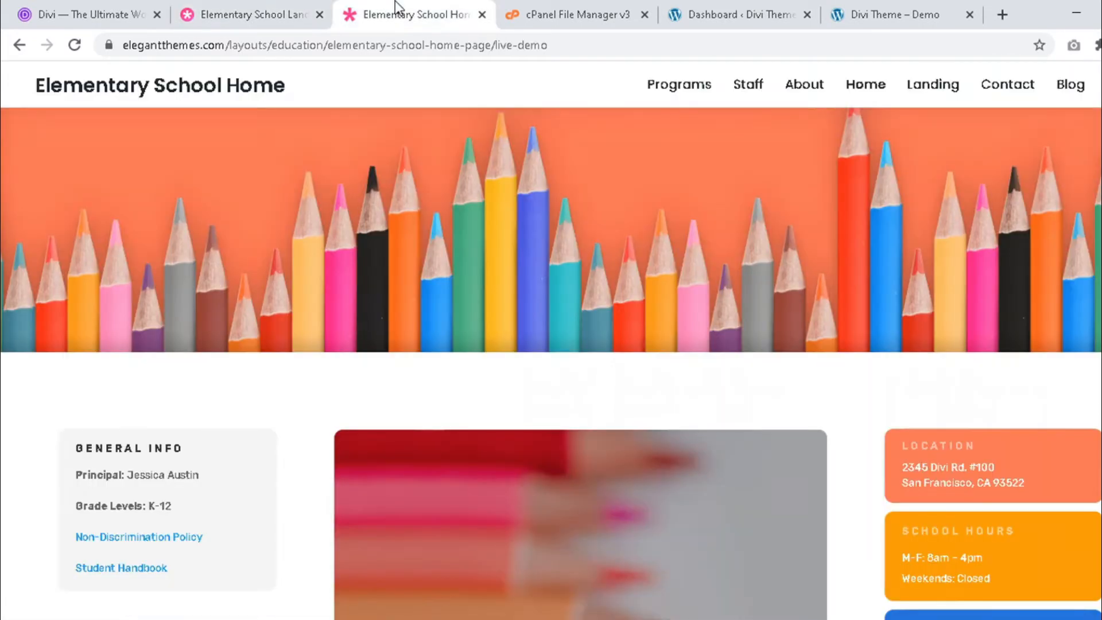
pyautogui.scroll(5, 415, 239)
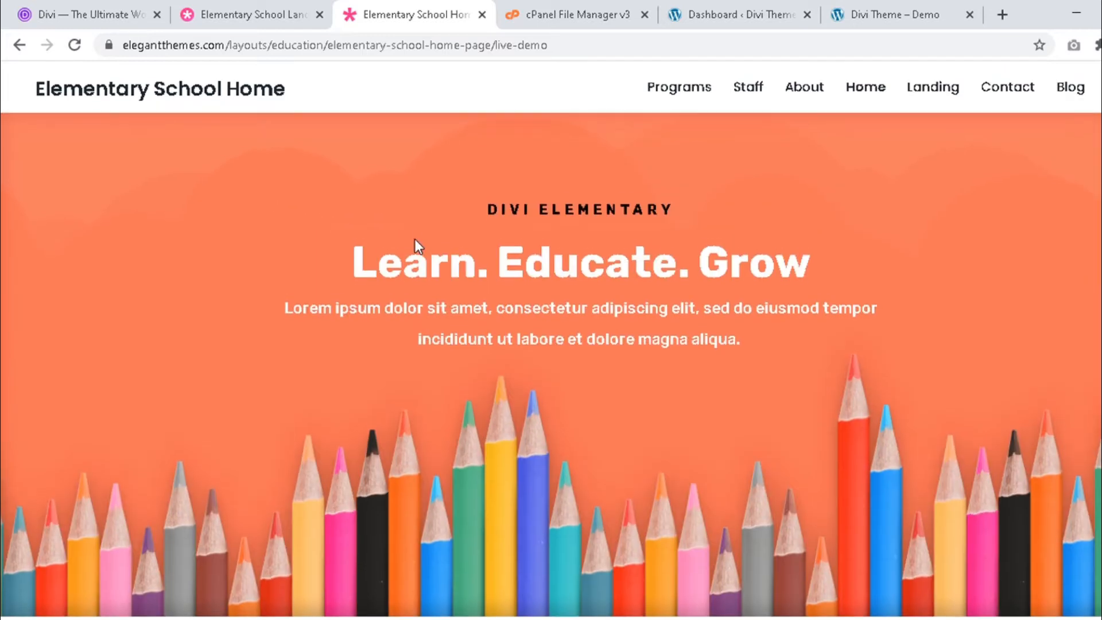
pyautogui.scroll(-6, 415, 239)
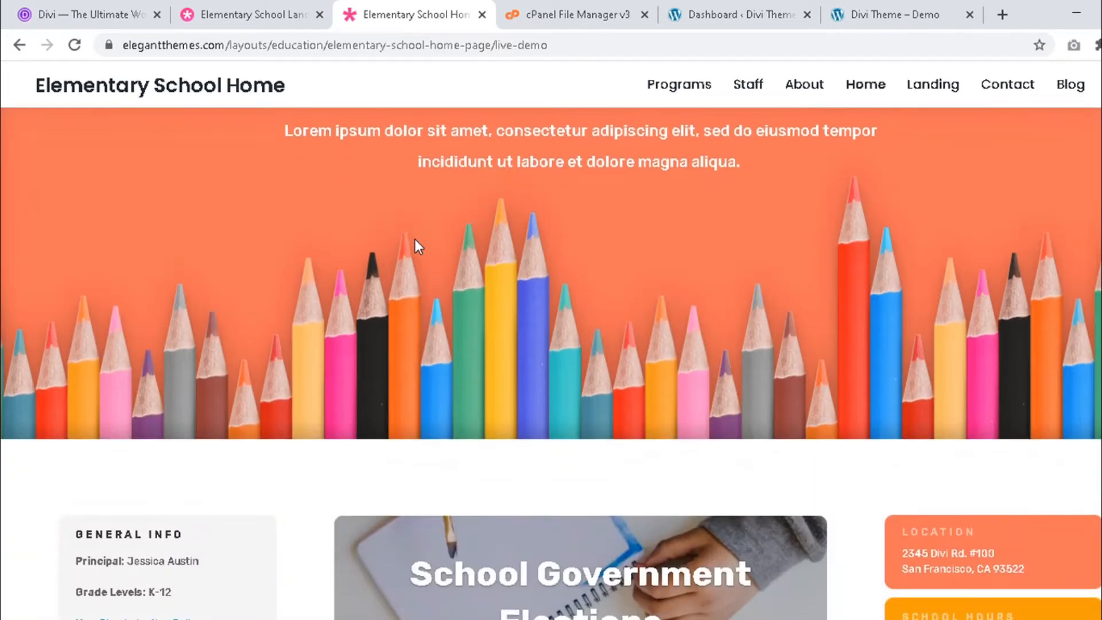
pyautogui.scroll(-2, 415, 239)
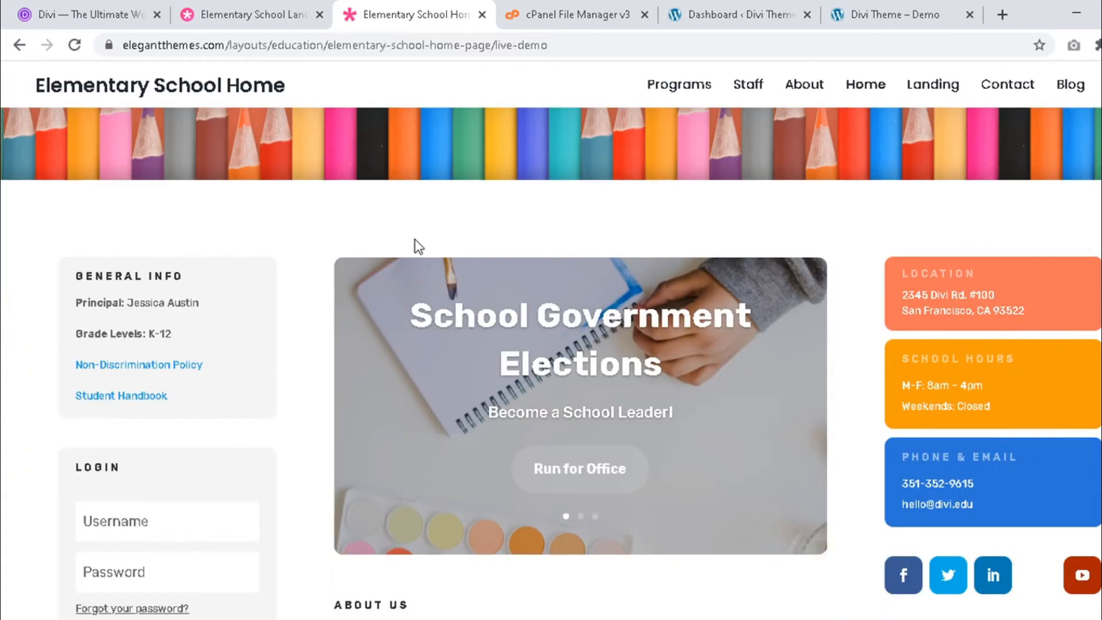
pyautogui.scroll(-3, 415, 239)
pyautogui.scroll(-3, 415, 240)
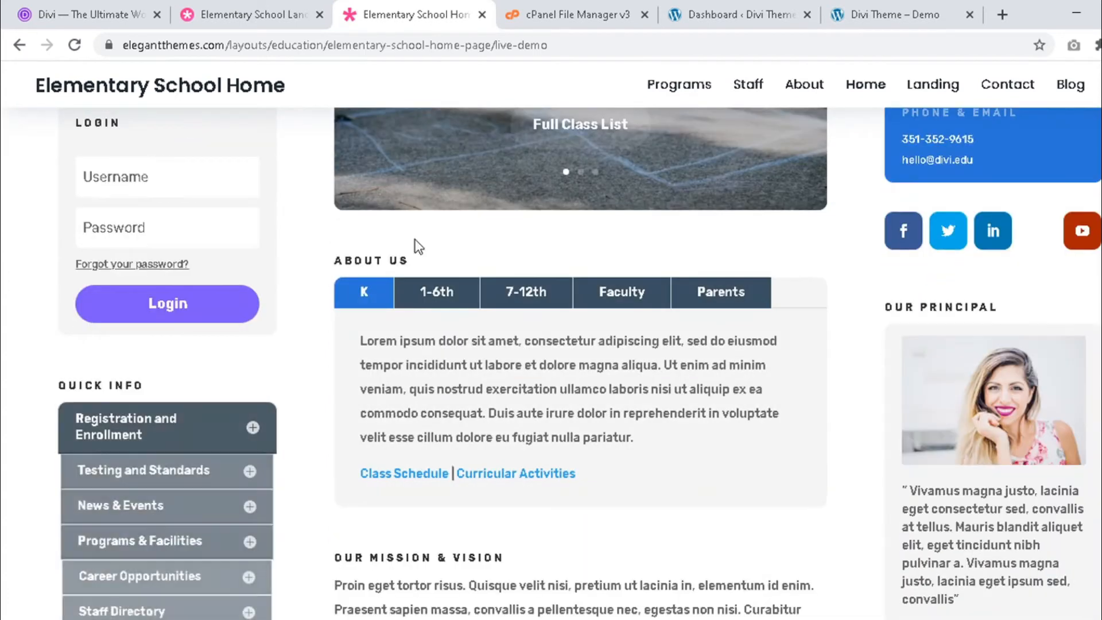
pyautogui.scroll(-3, 417, 243)
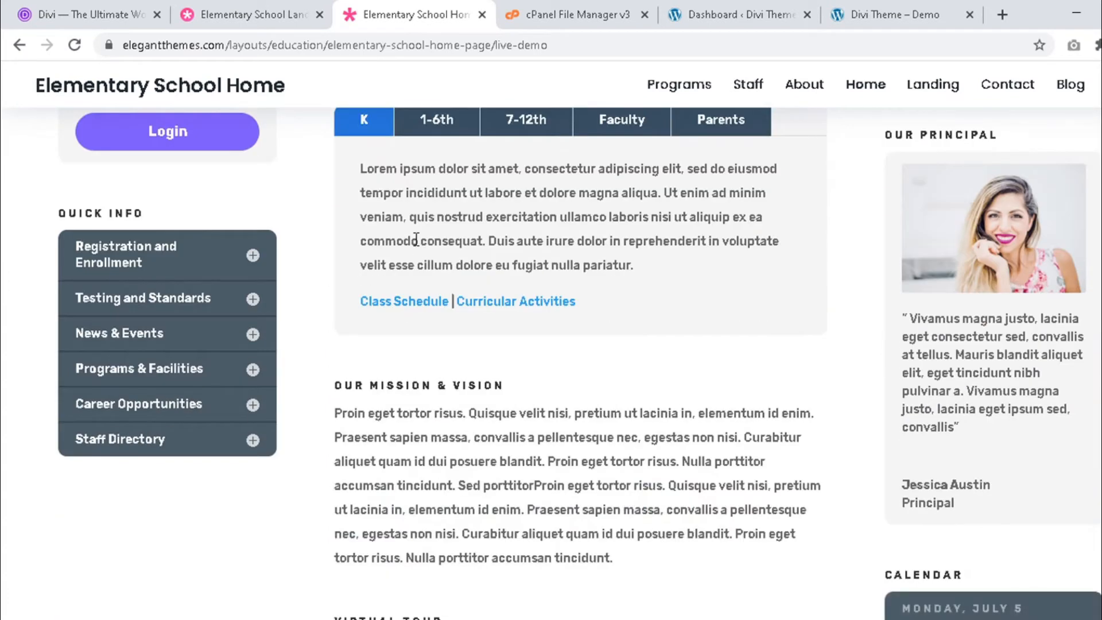
pyautogui.scroll(-3, 418, 244)
pyautogui.scroll(-6, 416, 241)
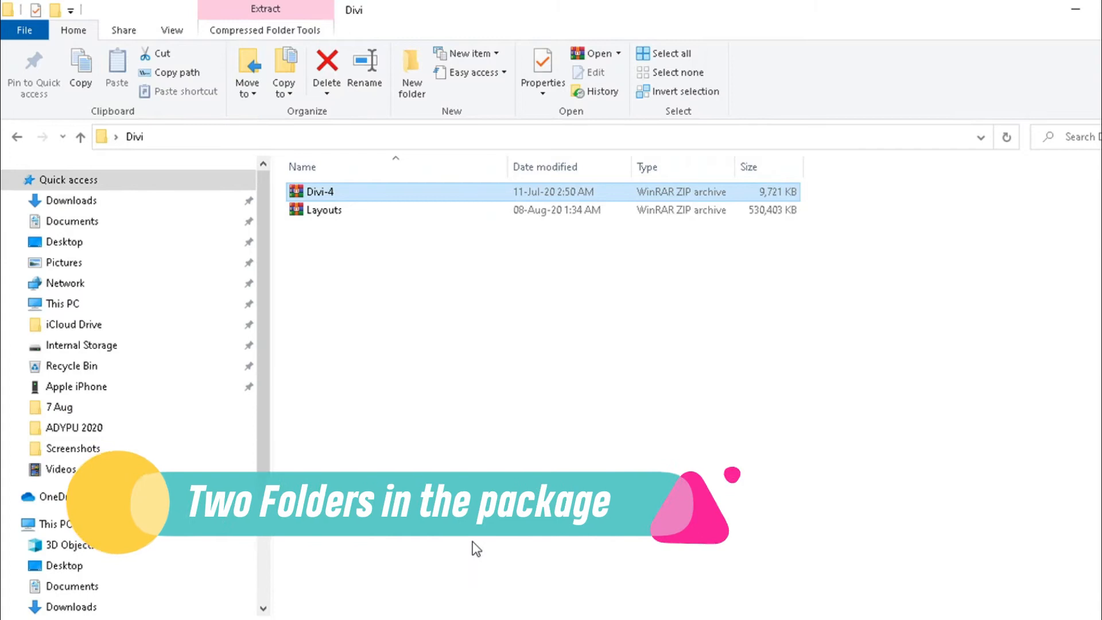
# Step: In File Explorer, narrow the navigation pane, then open the Layouts archive's inner Layouts folder in WinRAR and dismiss the licence reminder
pyautogui.moveTo(262, 448); pyautogui.dragTo(207, 448)
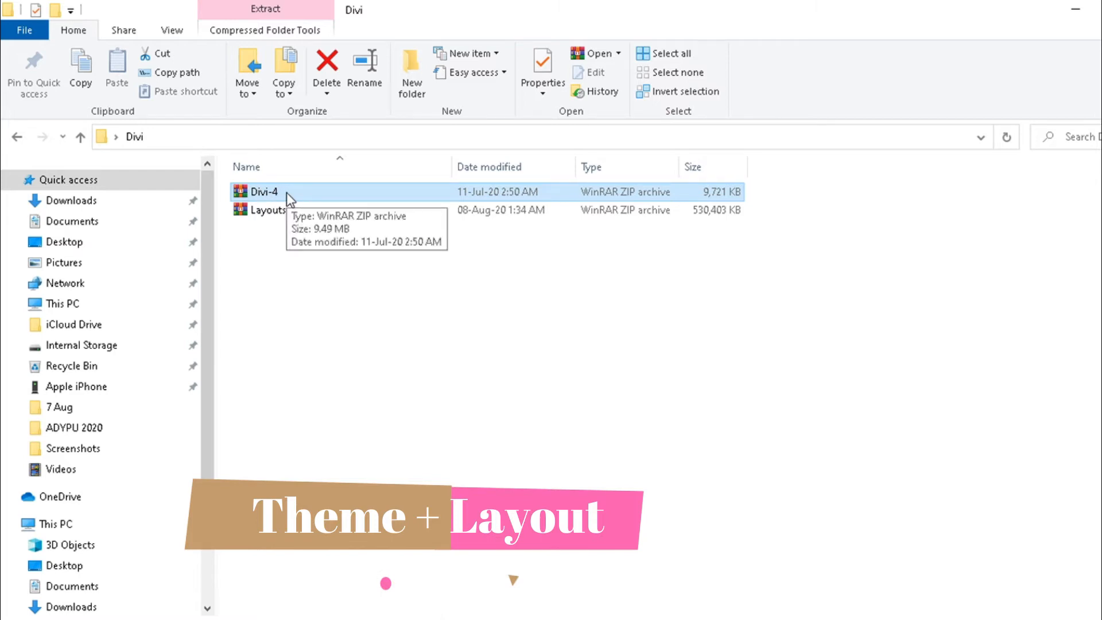
pyautogui.click(293, 215)
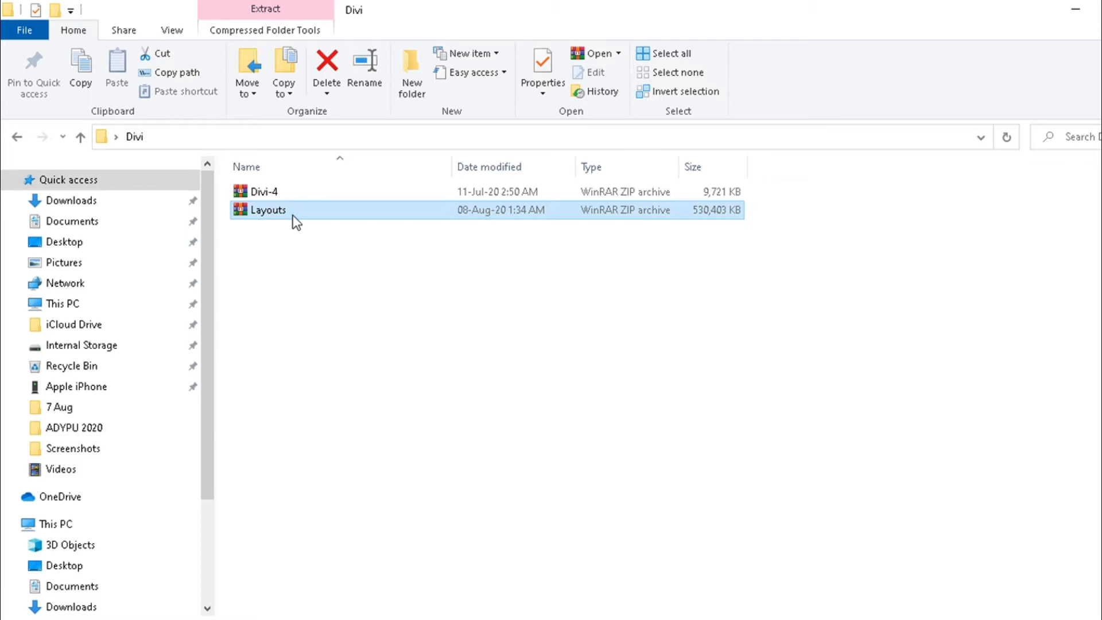
pyautogui.doubleClick(310, 215)
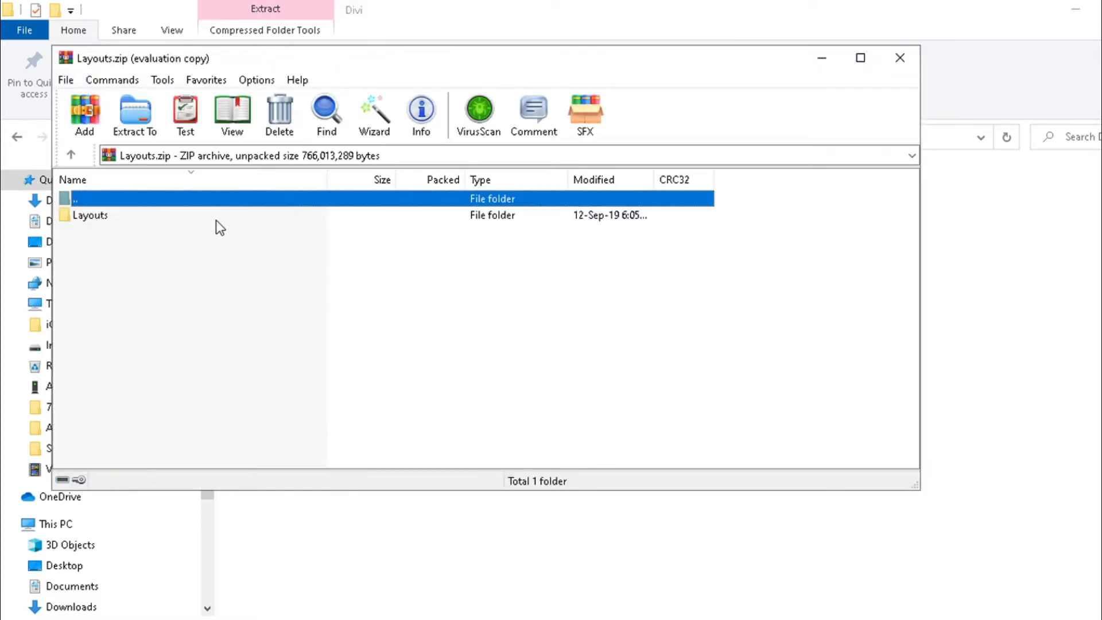
pyautogui.doubleClick(187, 218)
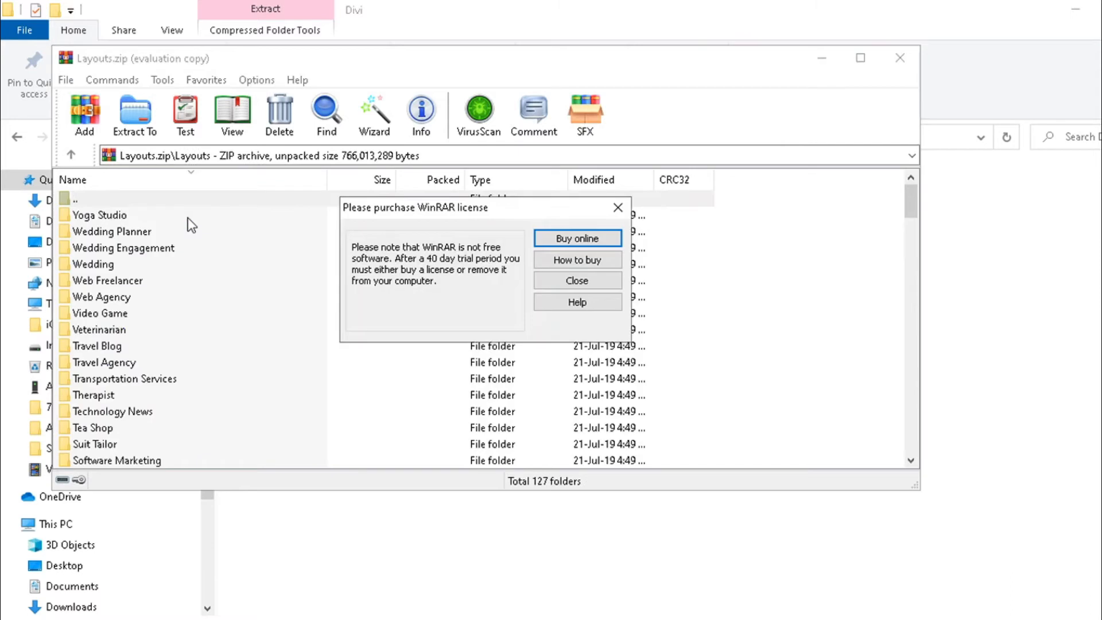
pyautogui.click(618, 208)
# Step: Enlarge the archive window and look through the layout folders for the Elementary School pack and other business categories
pyautogui.scroll(-3, 273, 253)
pyautogui.scroll(-8, 278, 261)
pyautogui.scroll(-5, 275, 274)
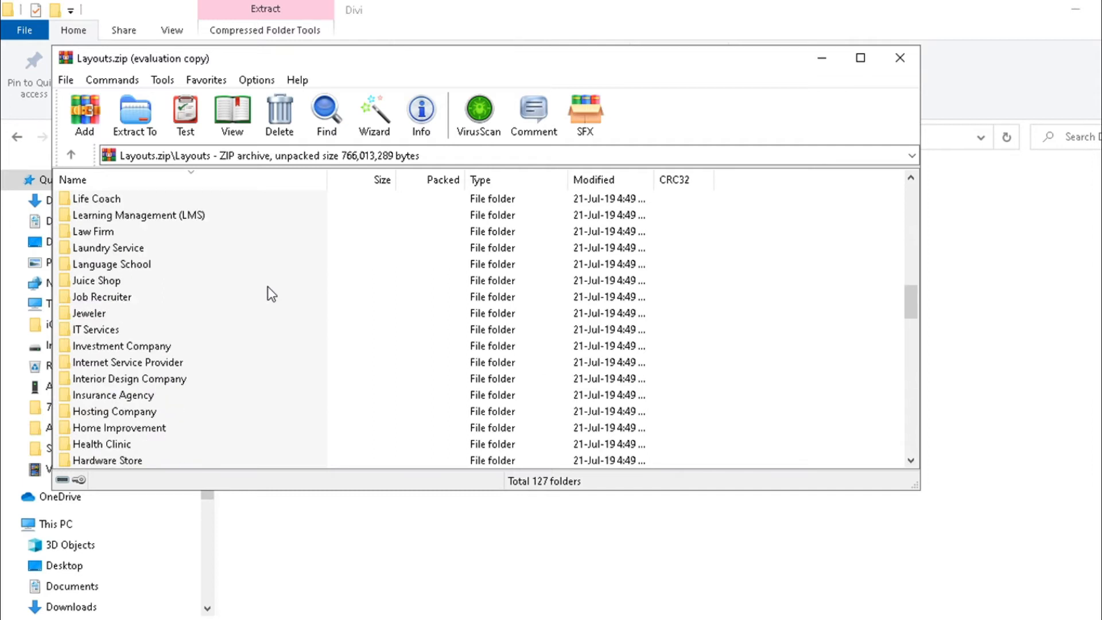
pyautogui.scroll(-5, 268, 287)
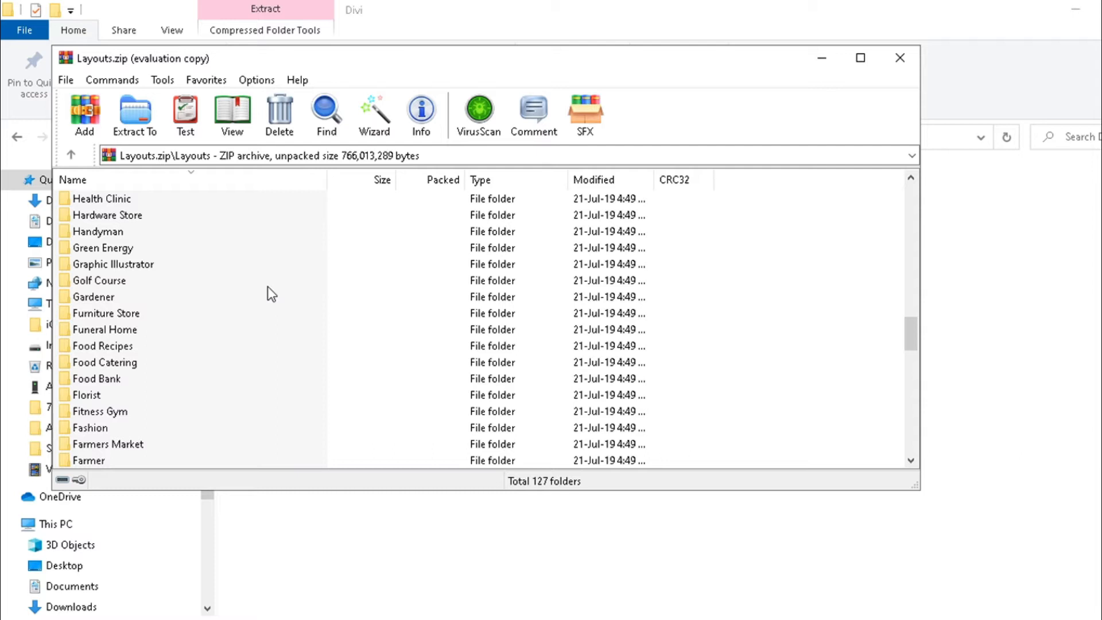
pyautogui.moveTo(914, 484)
pyautogui.mouseDown()
pyautogui.moveTo(966, 597)
pyautogui.moveTo(1042, 610)
pyautogui.mouseUp()
pyautogui.scroll(-2, 170, 293)
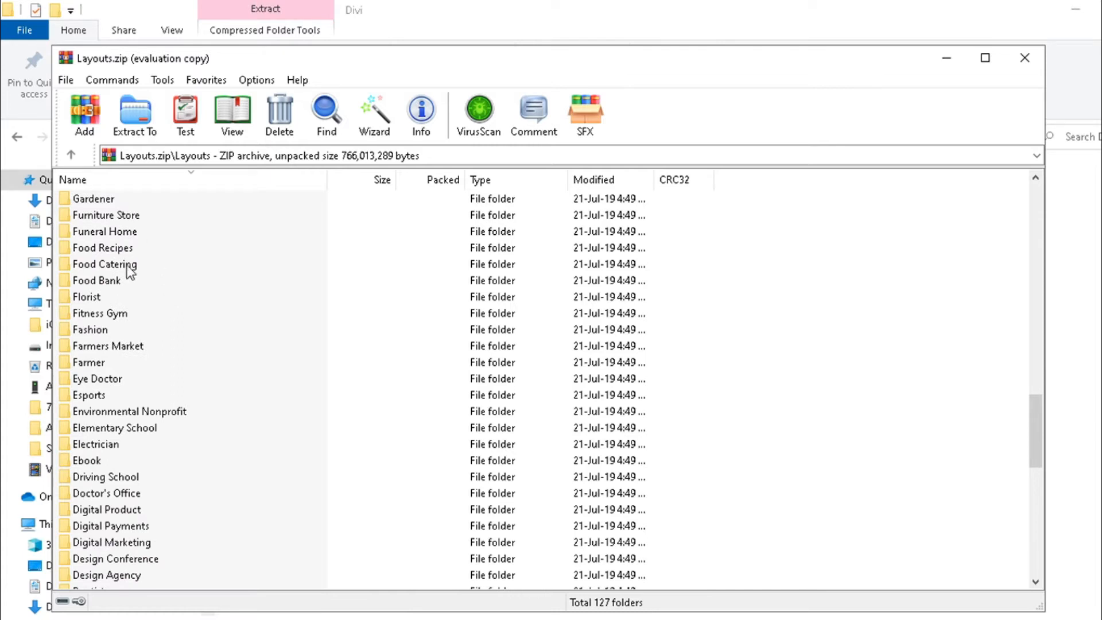
pyautogui.scroll(-2, 143, 285)
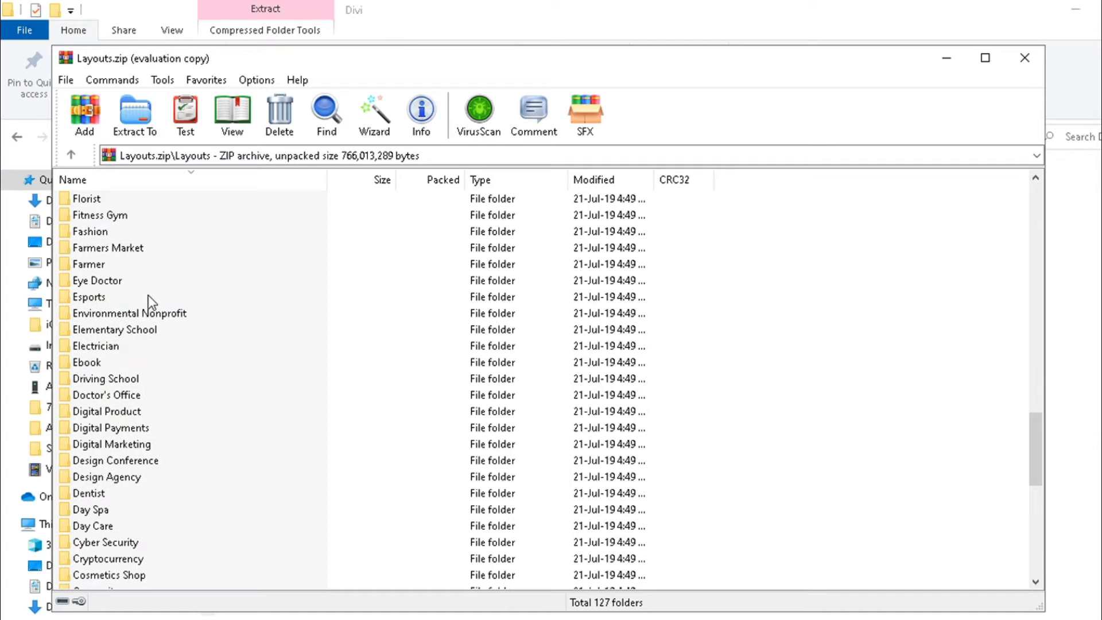
pyautogui.scroll(-3, 150, 299)
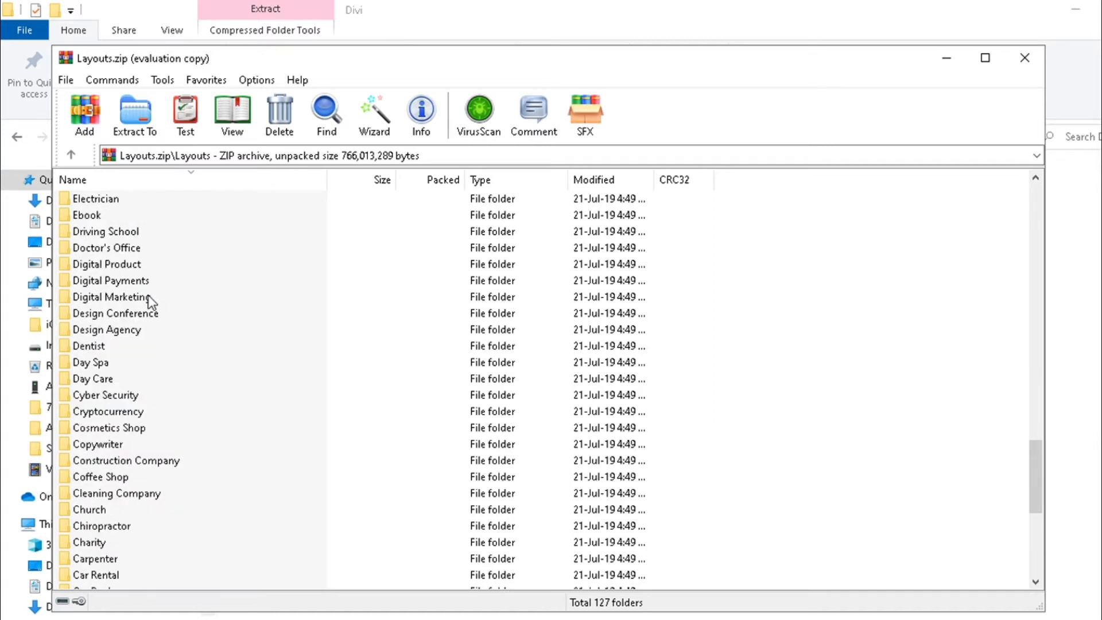
# Step: Look through the remaining layout folders to the end of the list and close the Layouts archive window
pyautogui.scroll(-3, 151, 299)
pyautogui.scroll(-4, 771, 390)
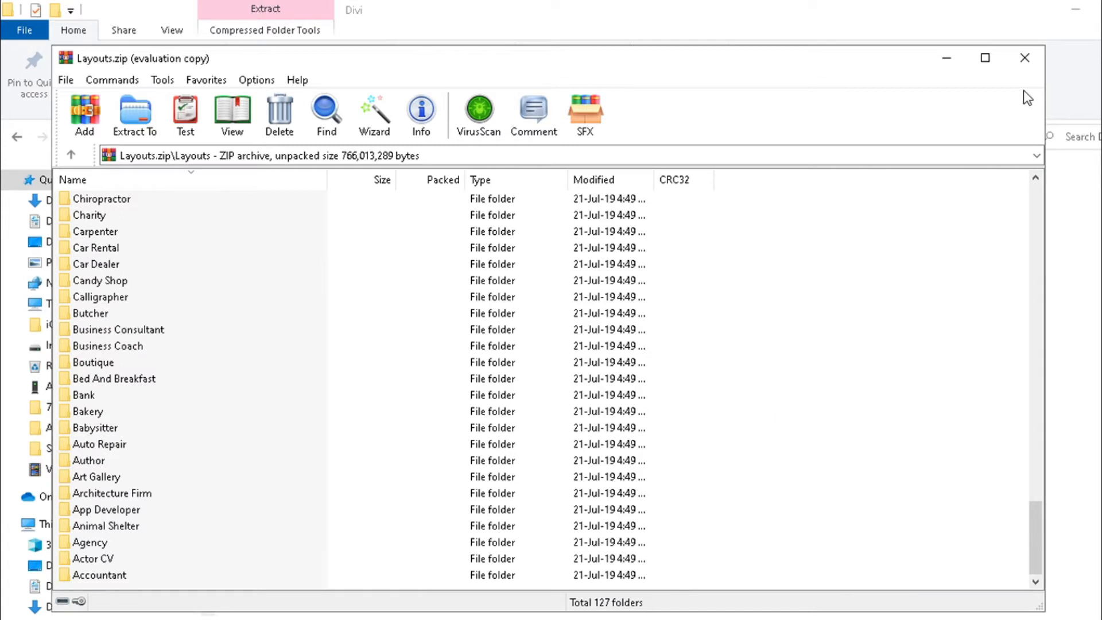
pyautogui.click(1024, 57)
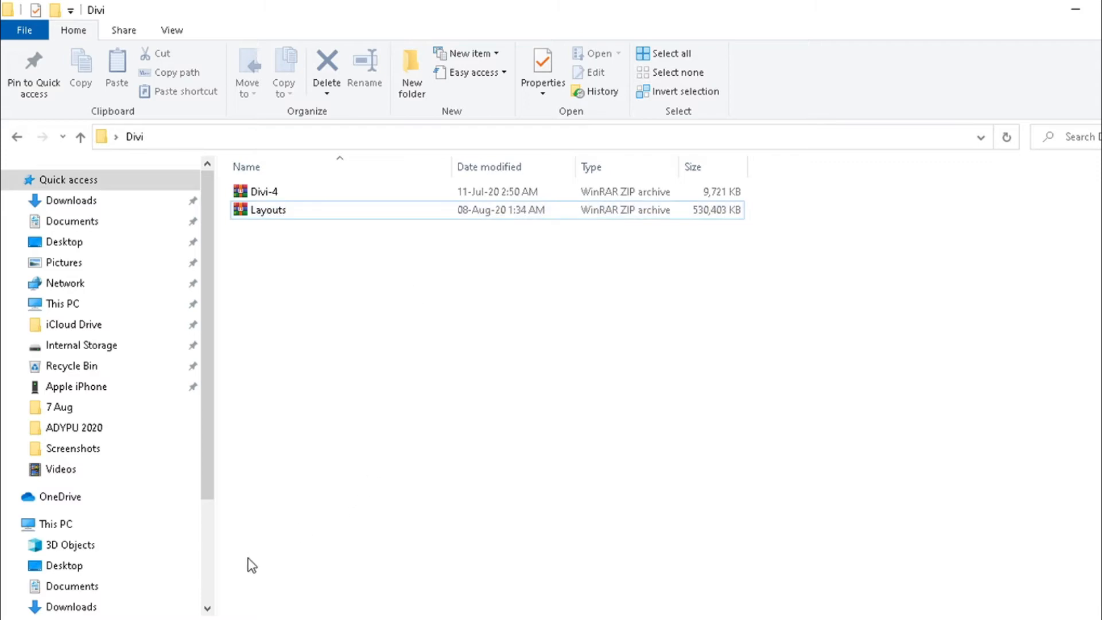
# Step: Switch to the cPanel File Manager in Chrome and open the folder public_html/divitheme/wp-content/themes
pyautogui.click(336, 619)
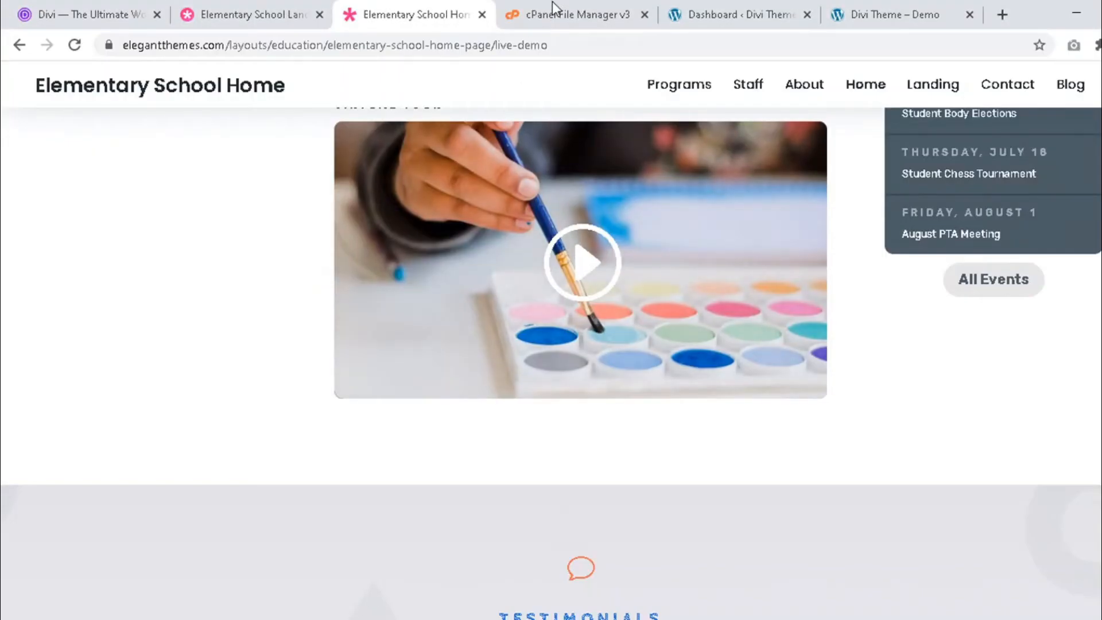
pyautogui.click(576, 4)
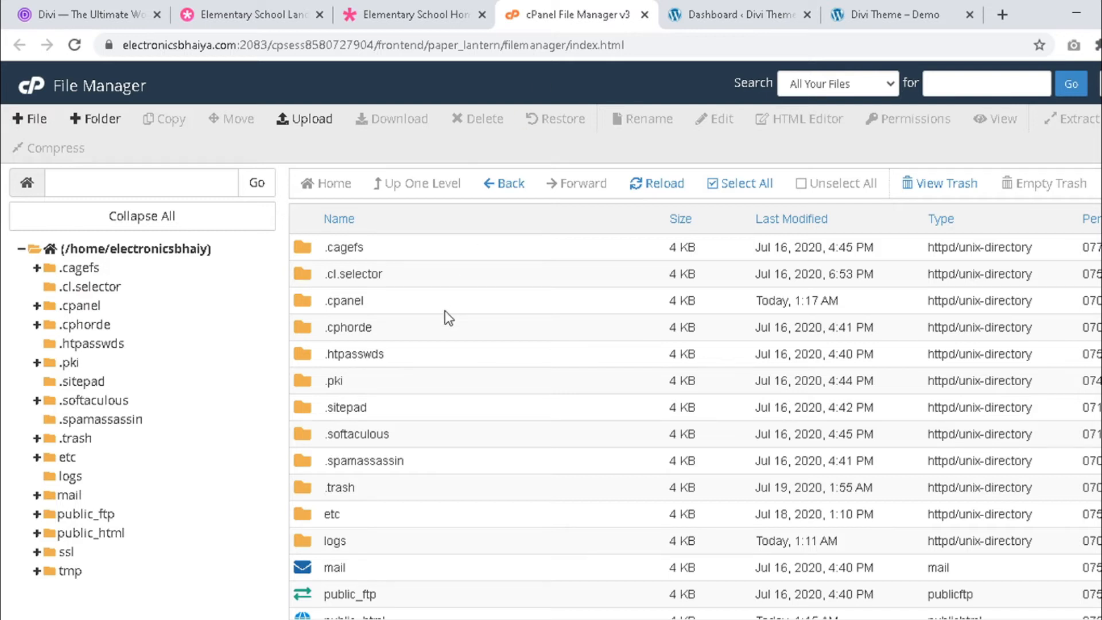
pyautogui.scroll(-2, 446, 311)
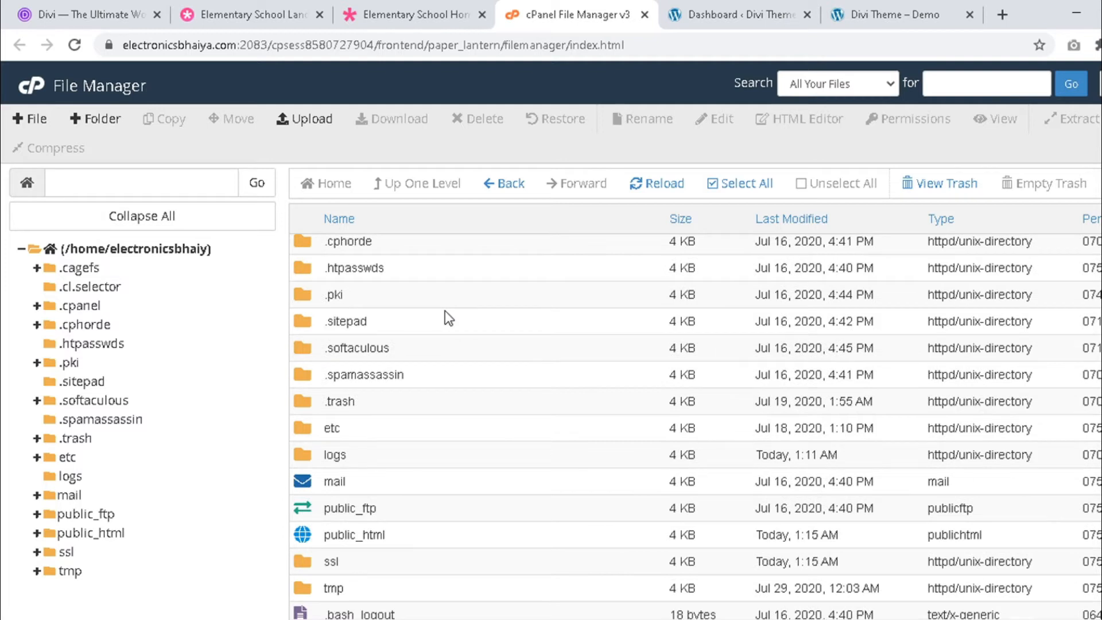
pyautogui.doubleClick(409, 535)
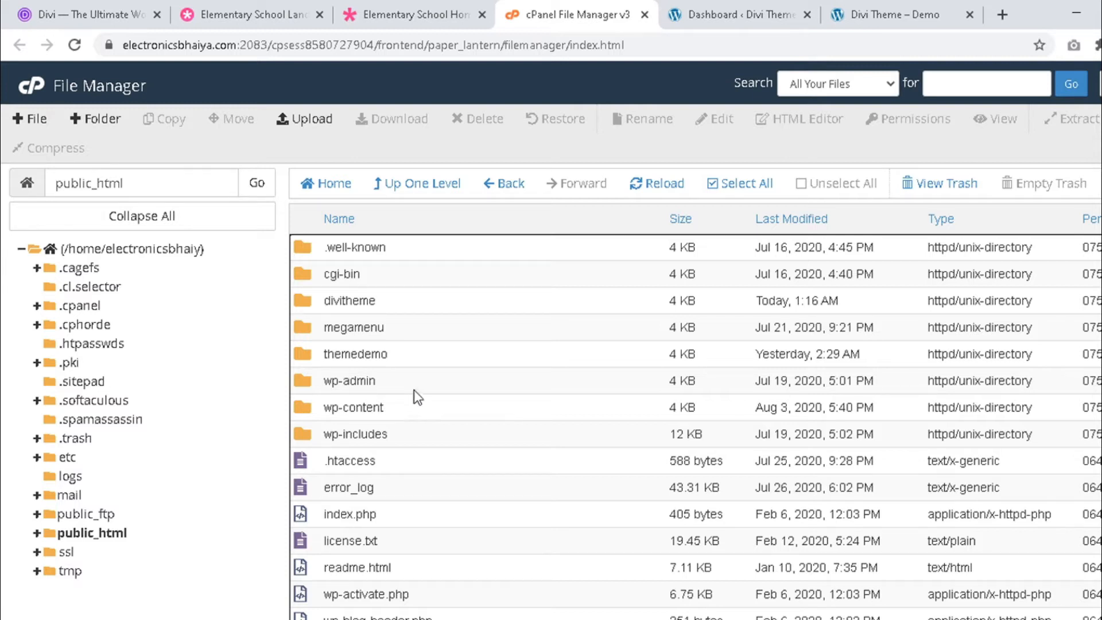
pyautogui.doubleClick(431, 301)
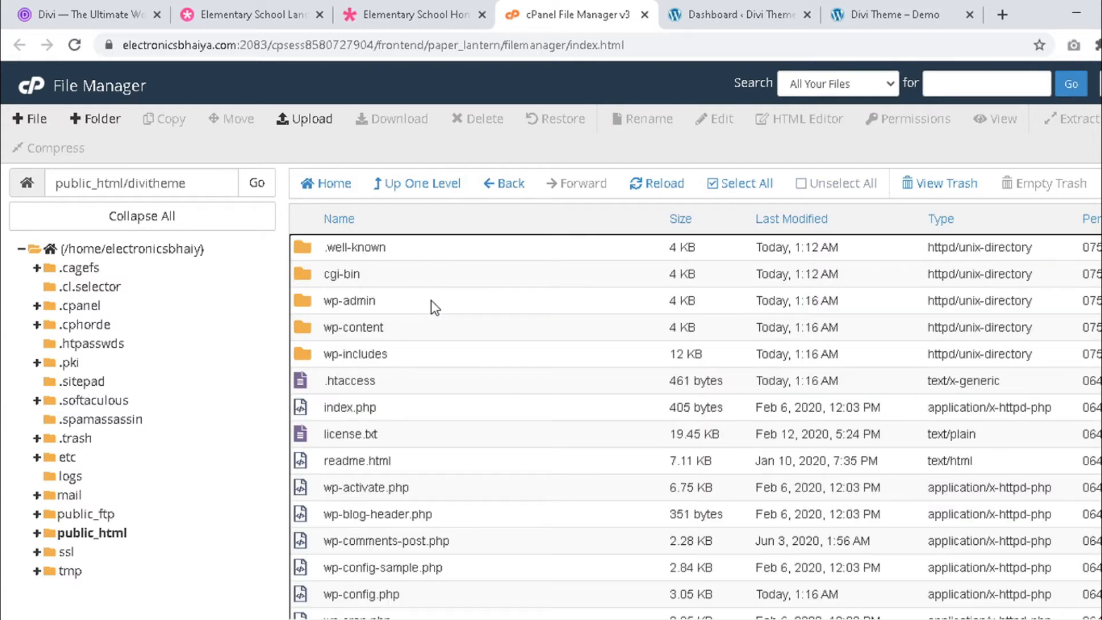
pyautogui.doubleClick(431, 332)
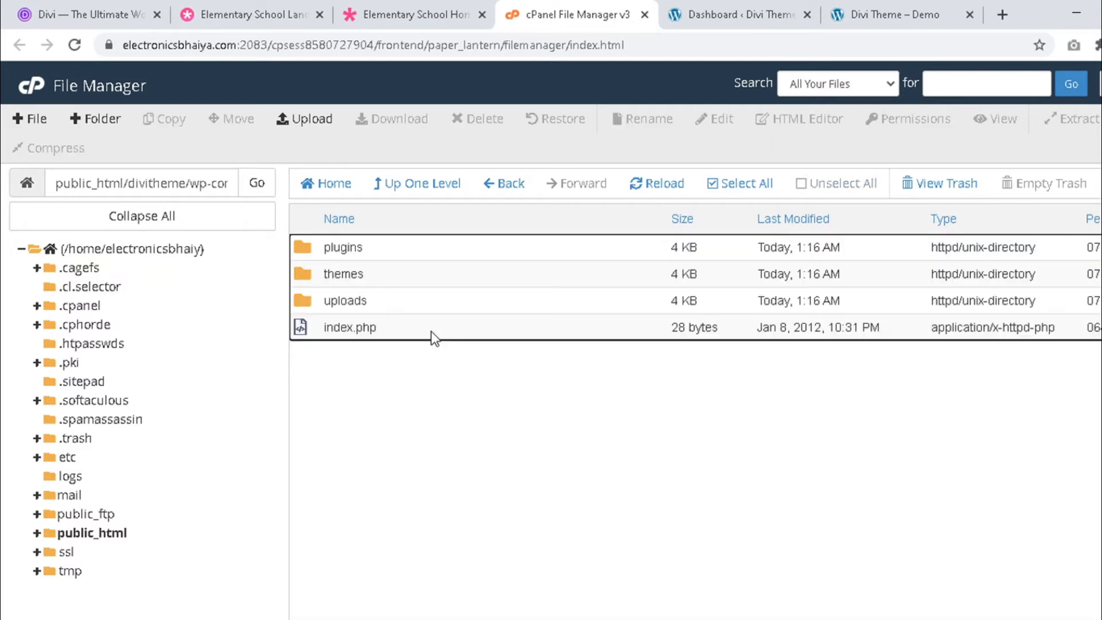
pyautogui.doubleClick(402, 282)
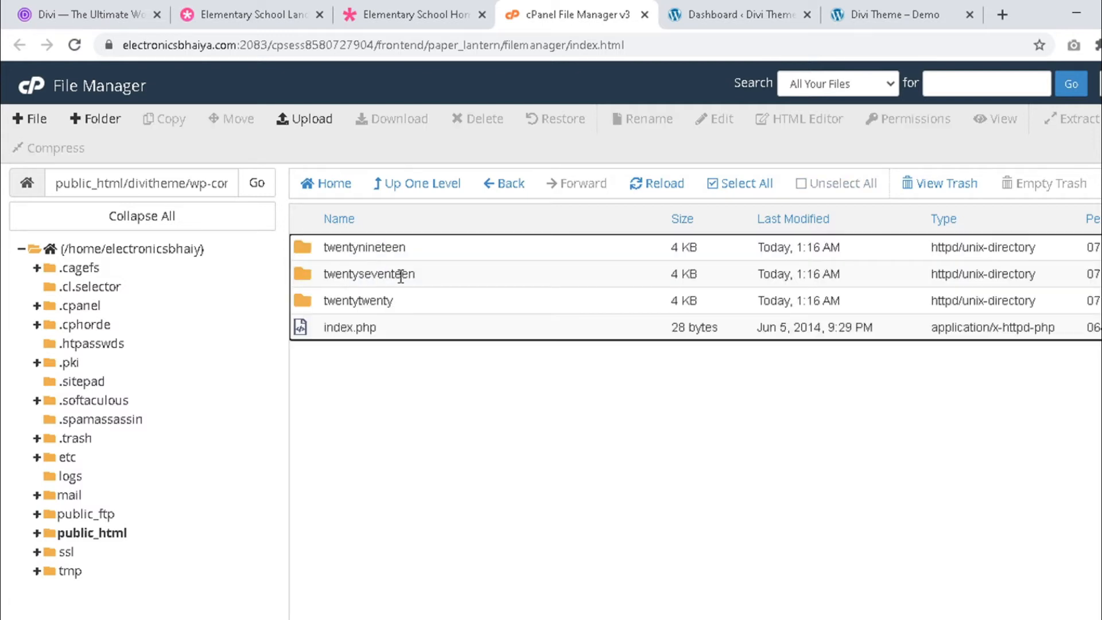
# Step: Upload Divi-4.zip from the desktop's Divi folder into the themes folder and return to the folder listing
pyautogui.hotkey('alt', 'Tab')
pyautogui.hotkey('alt', 'Tab')
pyautogui.click(316, 121)
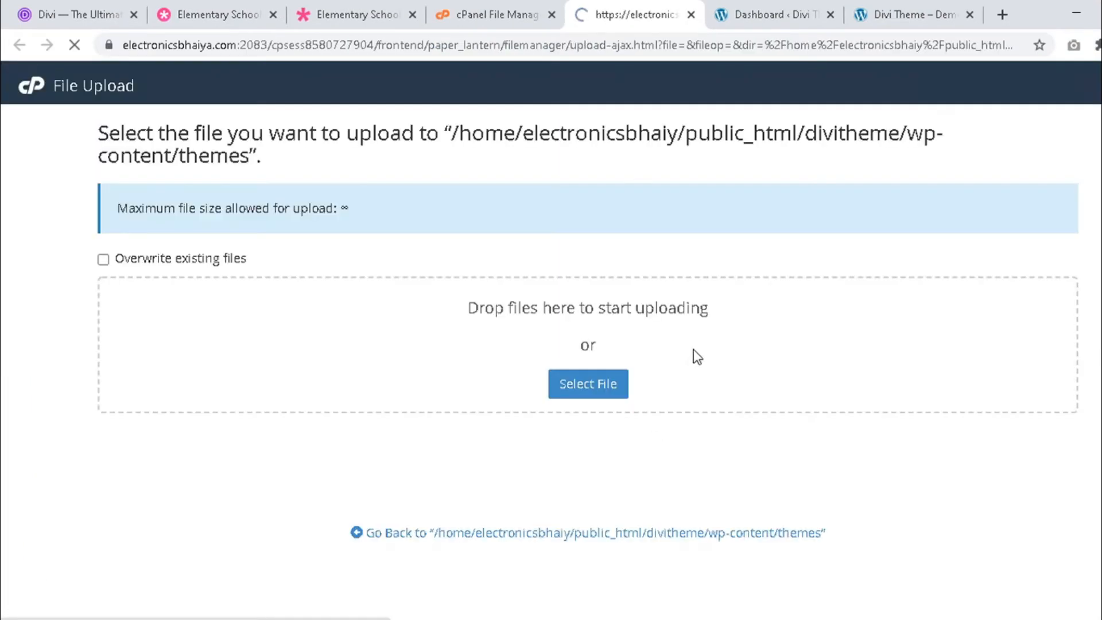
pyautogui.click(588, 383)
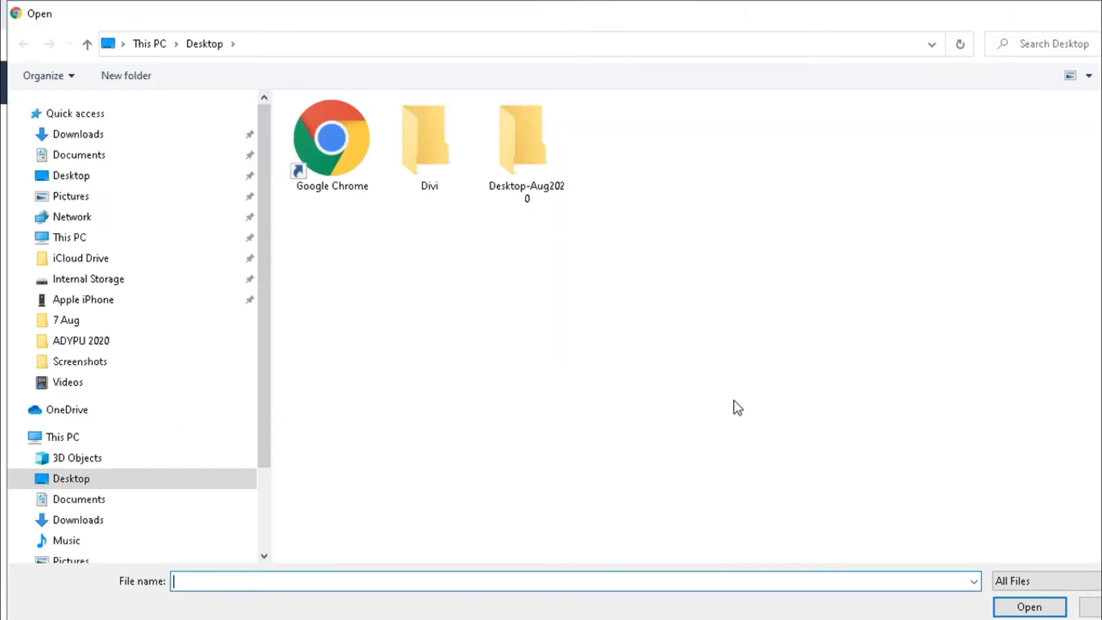
pyautogui.doubleClick(456, 145)
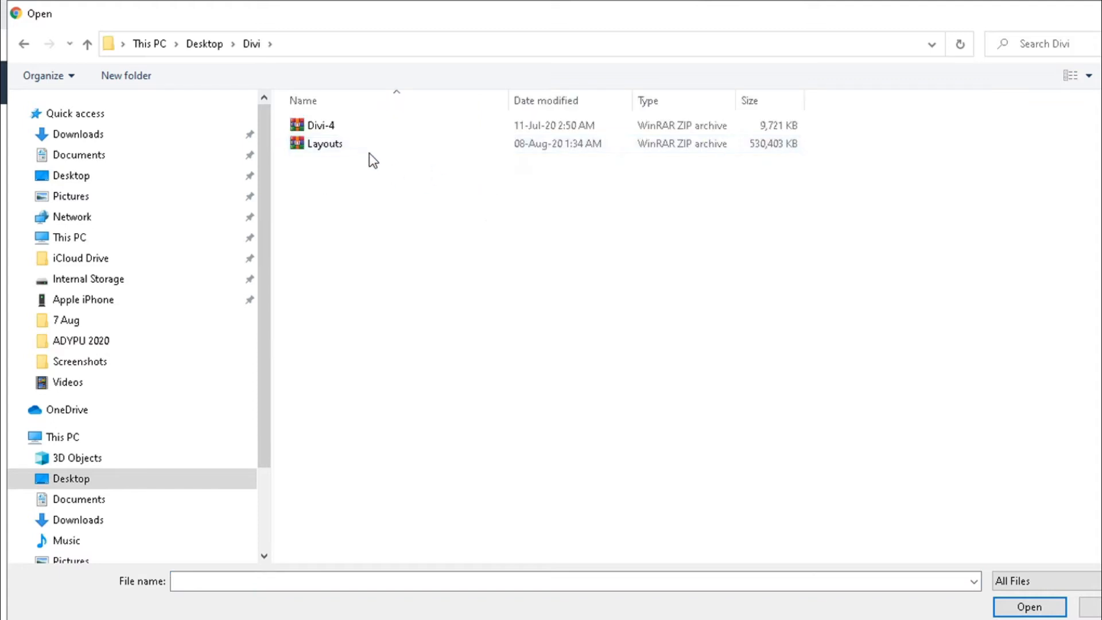
pyautogui.click(322, 125)
pyautogui.click(1028, 606)
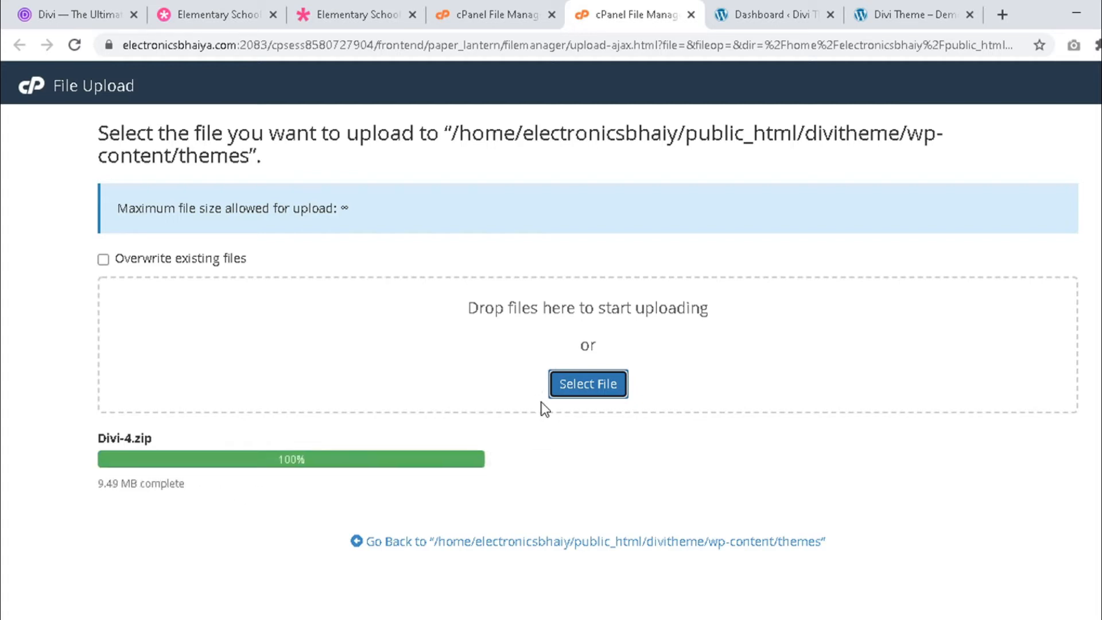
pyautogui.click(516, 541)
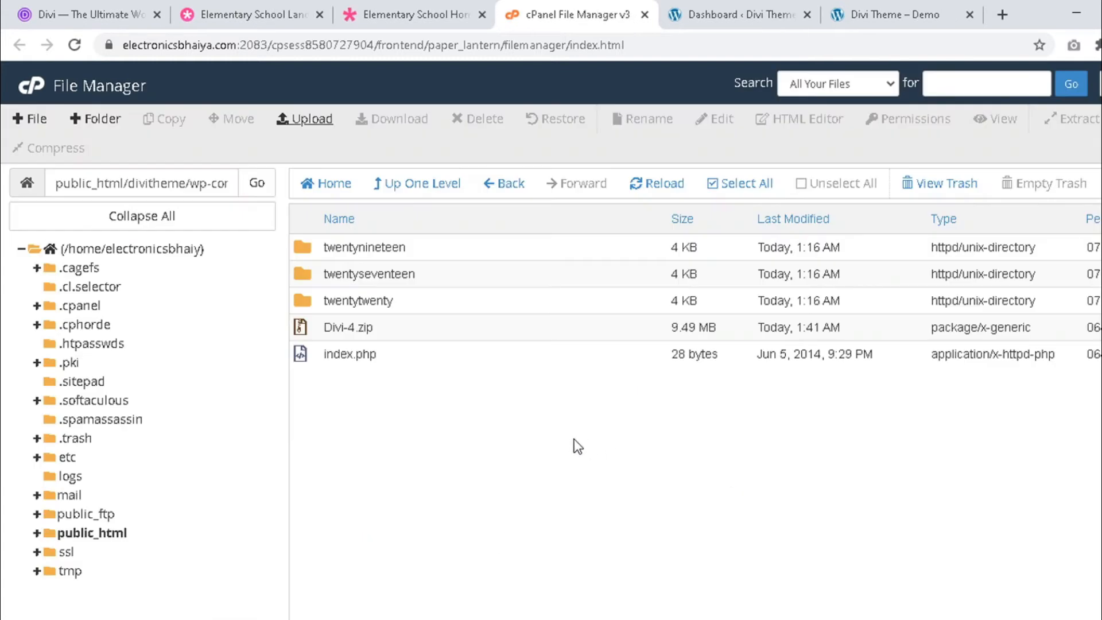
# Step: Extract Divi-4.zip into /public_html/divitheme/wp-content/themes and close the extraction results
pyautogui.click(676, 198)
pyautogui.click(429, 328)
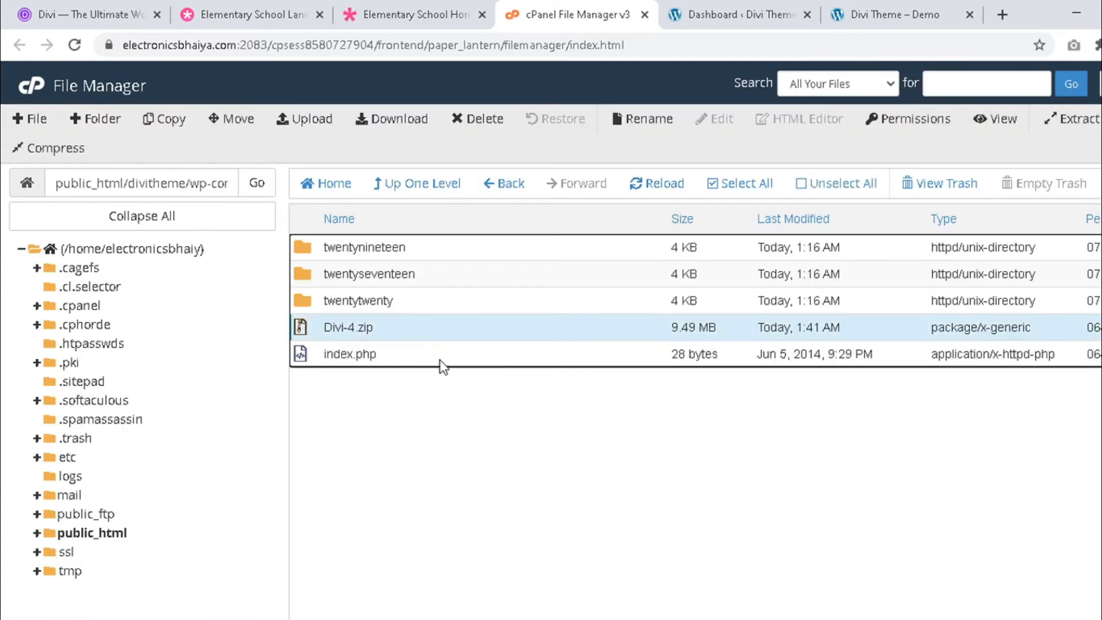
pyautogui.rightClick(460, 329)
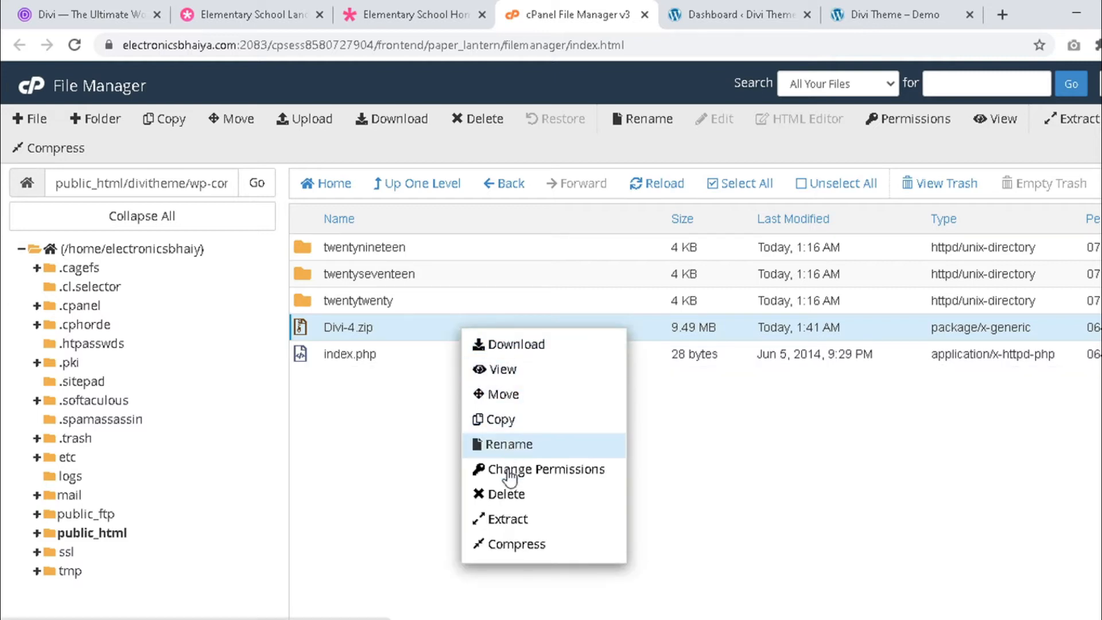
pyautogui.click(512, 520)
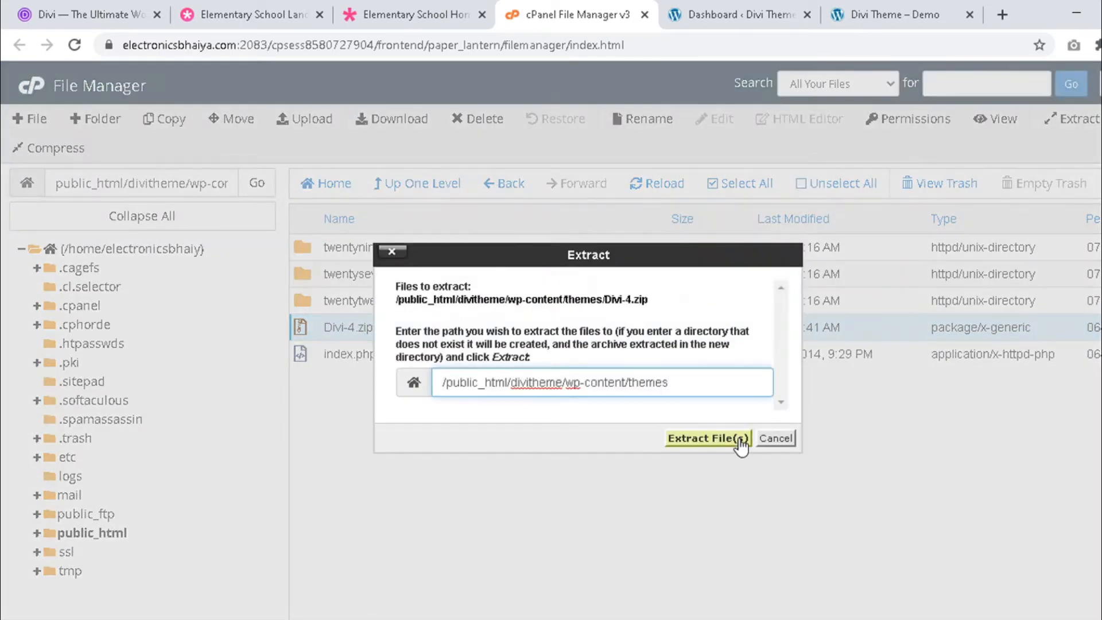
pyautogui.click(735, 439)
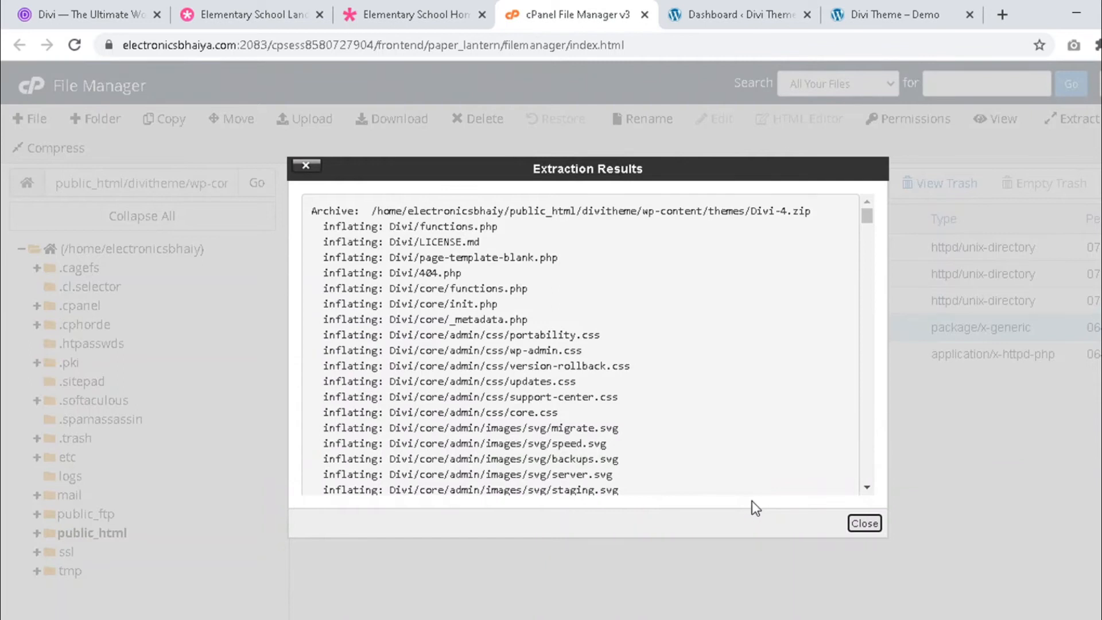
pyautogui.click(864, 523)
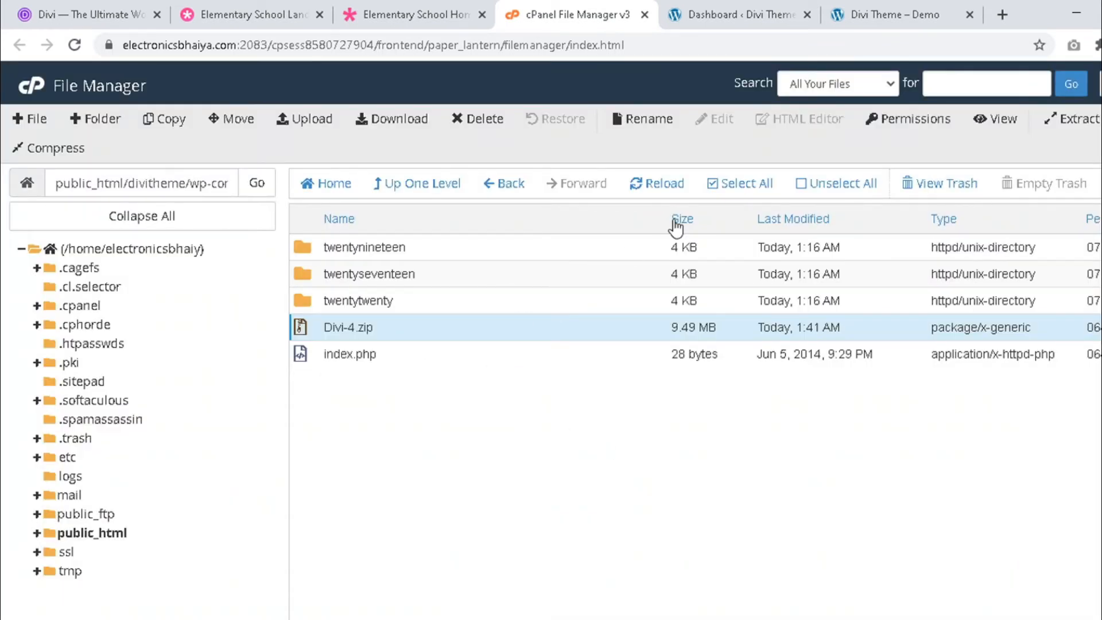
# Step: Reload the themes folder listing, check the contents of the extracted Divi folder and return to the themes folder
pyautogui.click(665, 183)
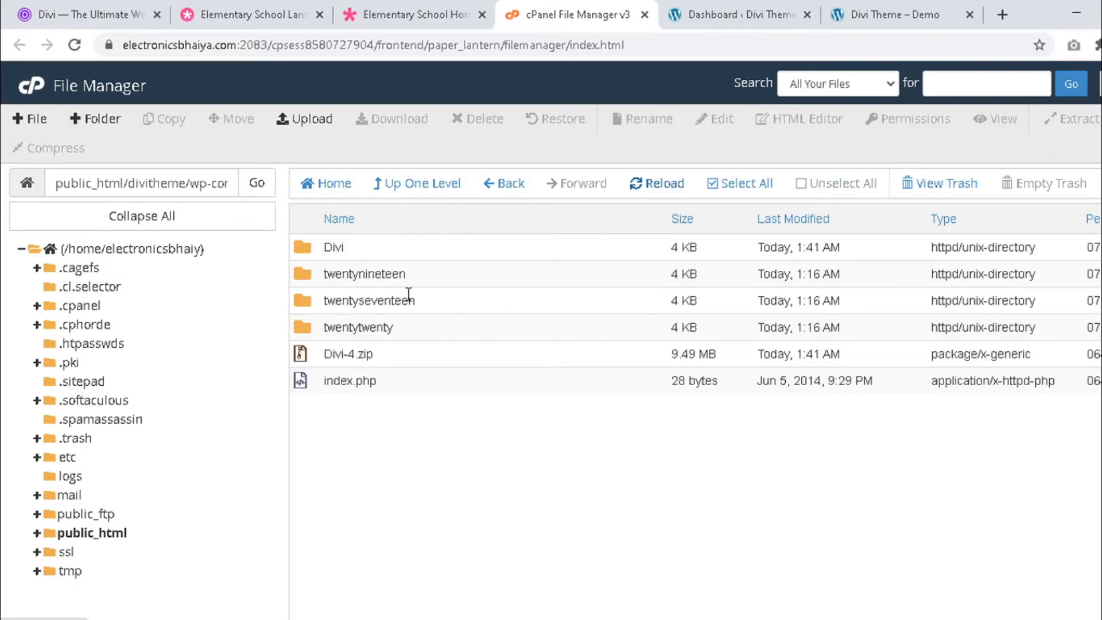
pyautogui.doubleClick(400, 248)
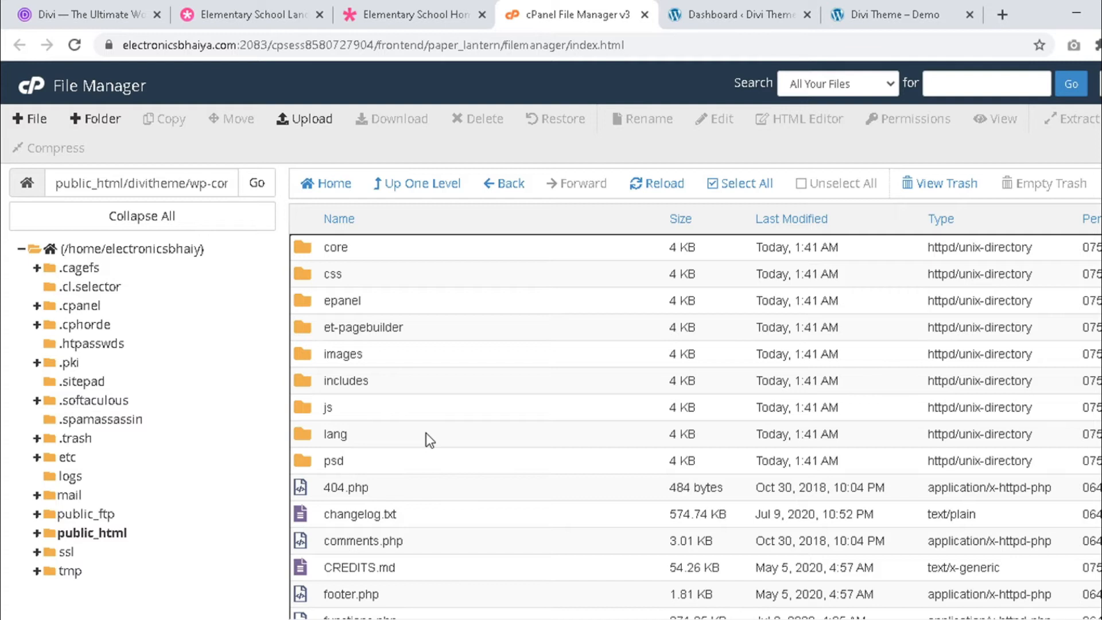
pyautogui.click(508, 188)
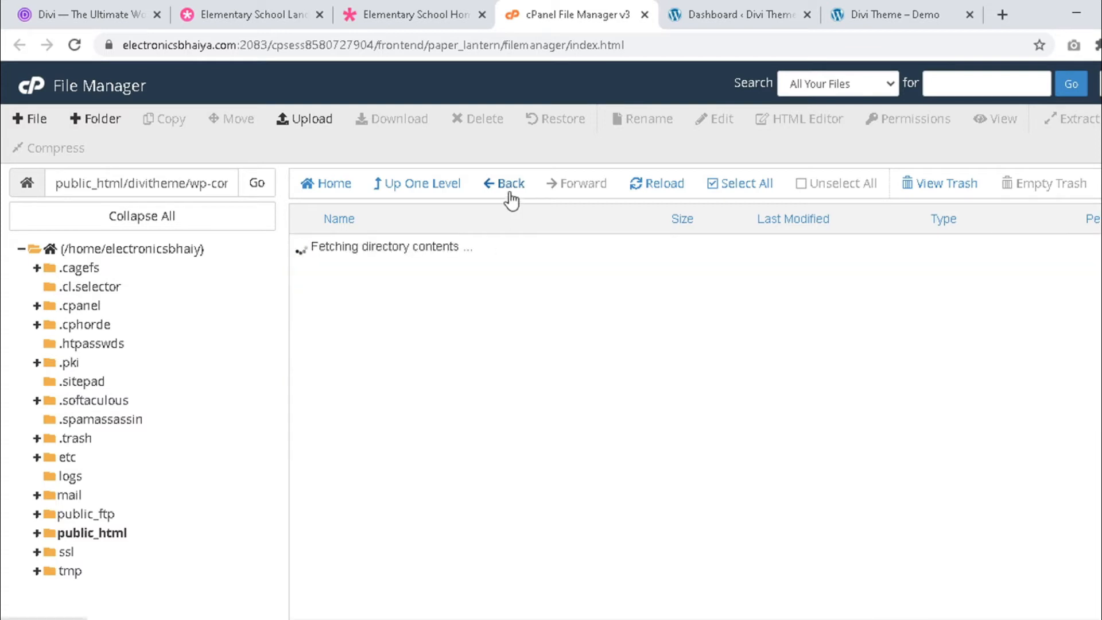
# Step: Permanently delete Divi-4.zip from the themes folder, skipping the trash
pyautogui.click(426, 359)
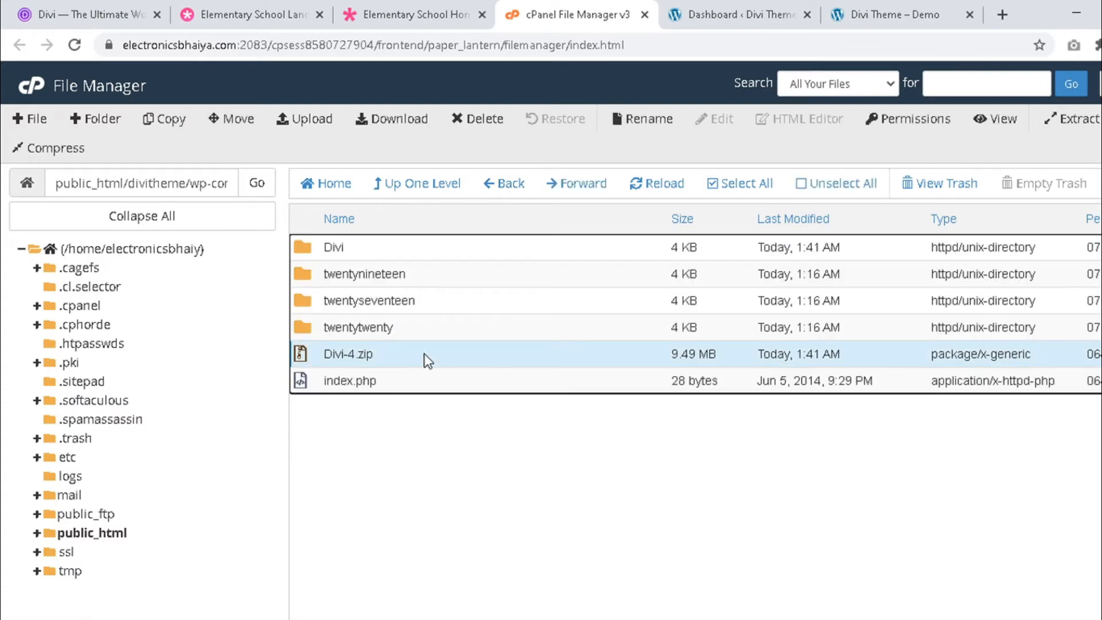
pyautogui.rightClick(425, 357)
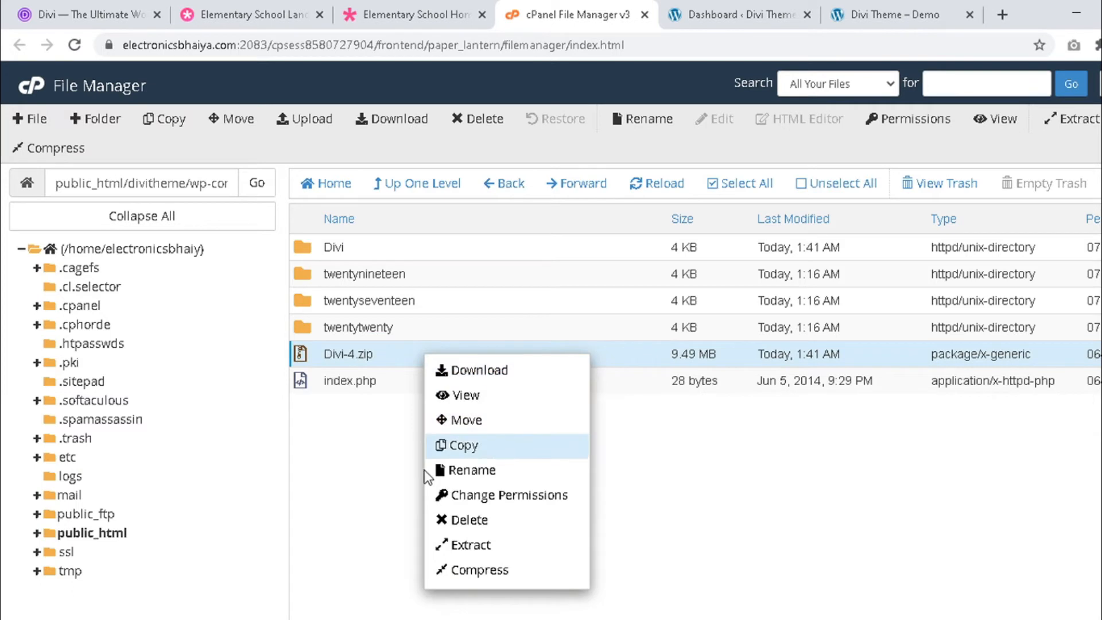
pyautogui.click(455, 520)
pyautogui.click(635, 361)
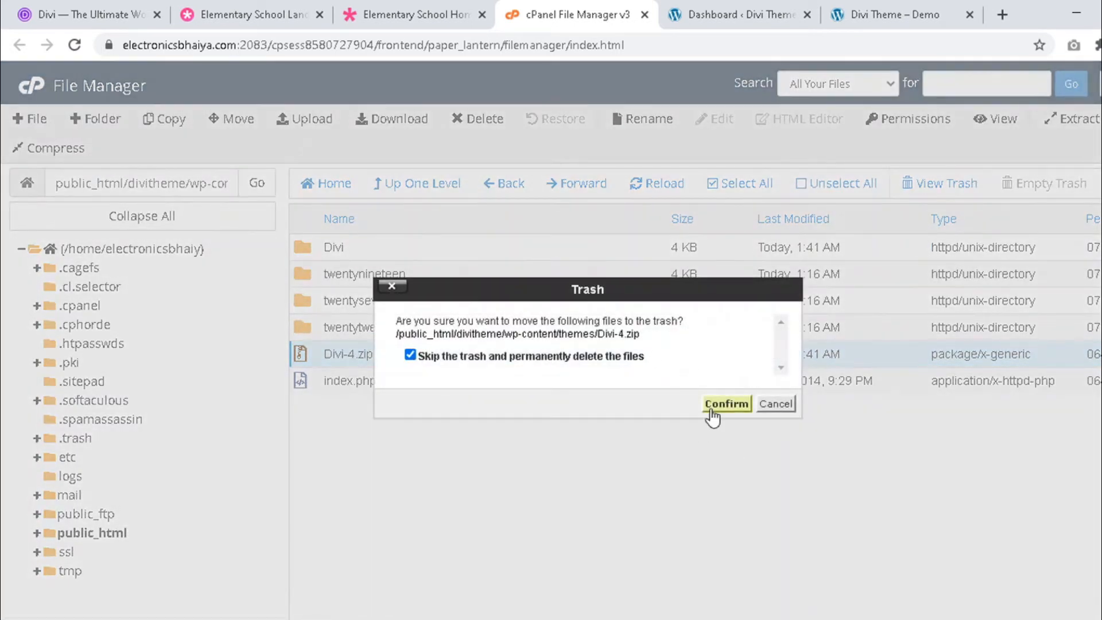
pyautogui.click(713, 406)
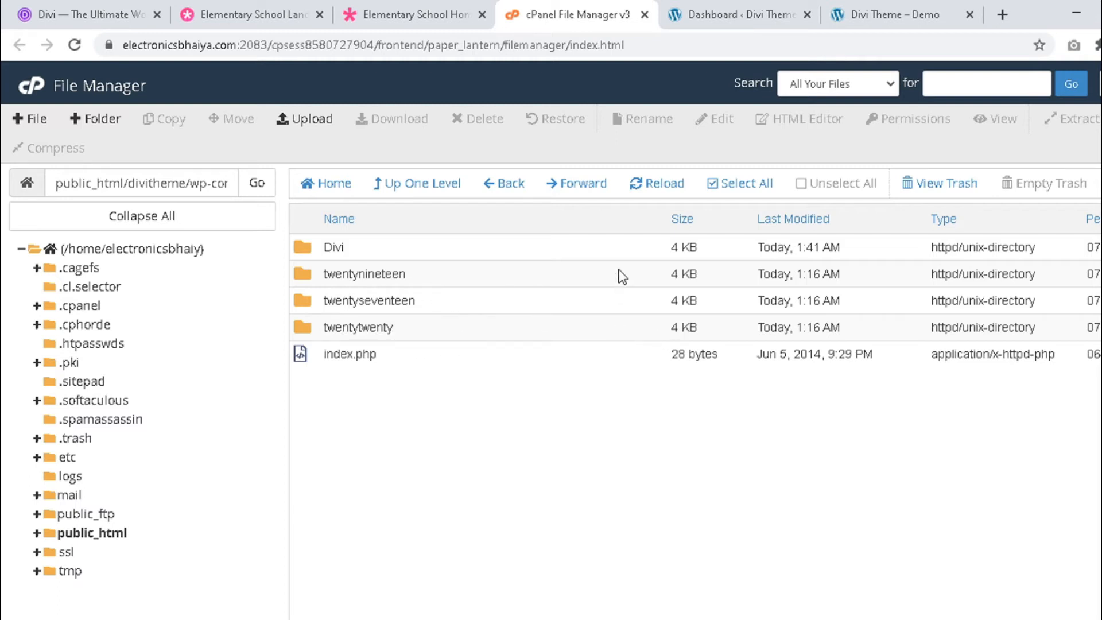
# Step: View the Divi Theme demo site's front page and examine its current design down to the footer
pyautogui.click(717, 2)
pyautogui.click(841, 17)
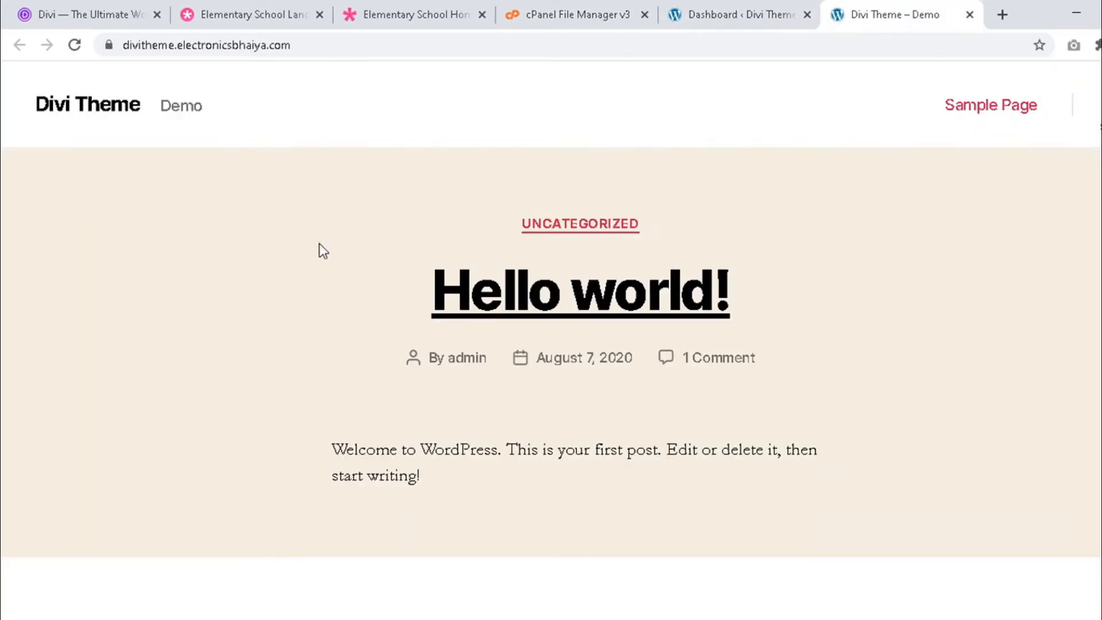
pyautogui.scroll(-10, 829, 478)
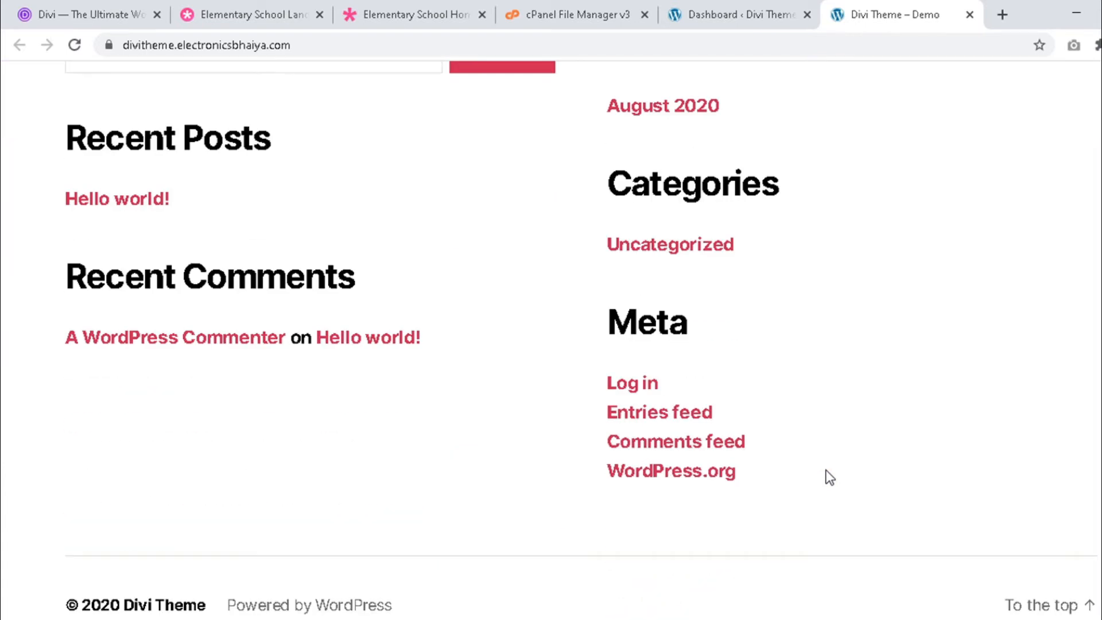
pyautogui.scroll(10, 829, 477)
# Step: In the WordPress dashboard, go to the installed themes and activate the Divi theme
pyautogui.click(724, 1)
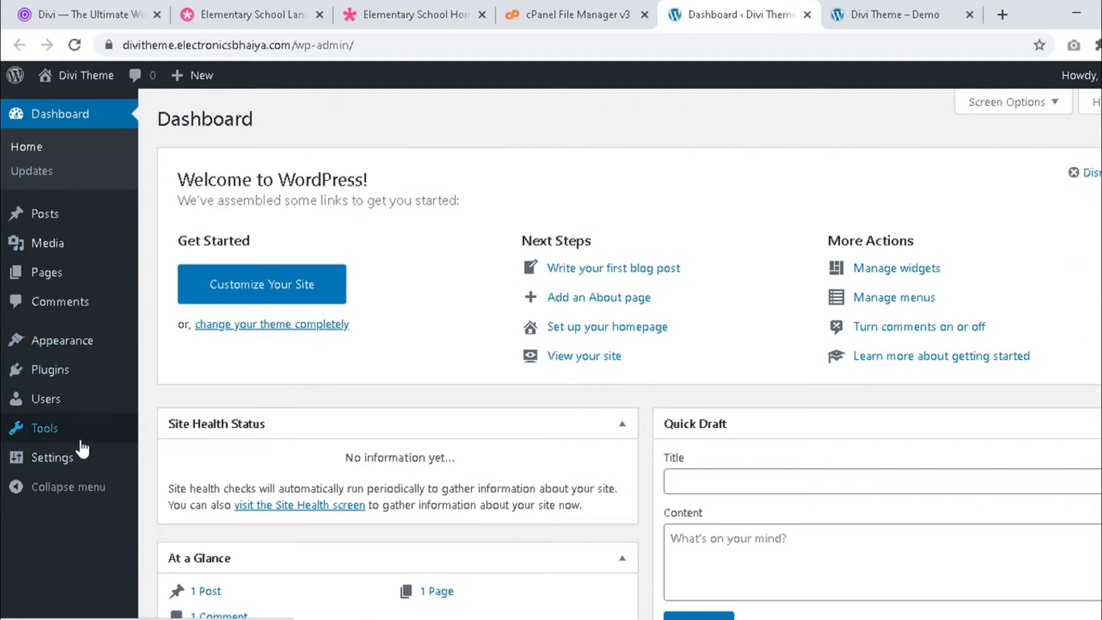
pyautogui.click(187, 345)
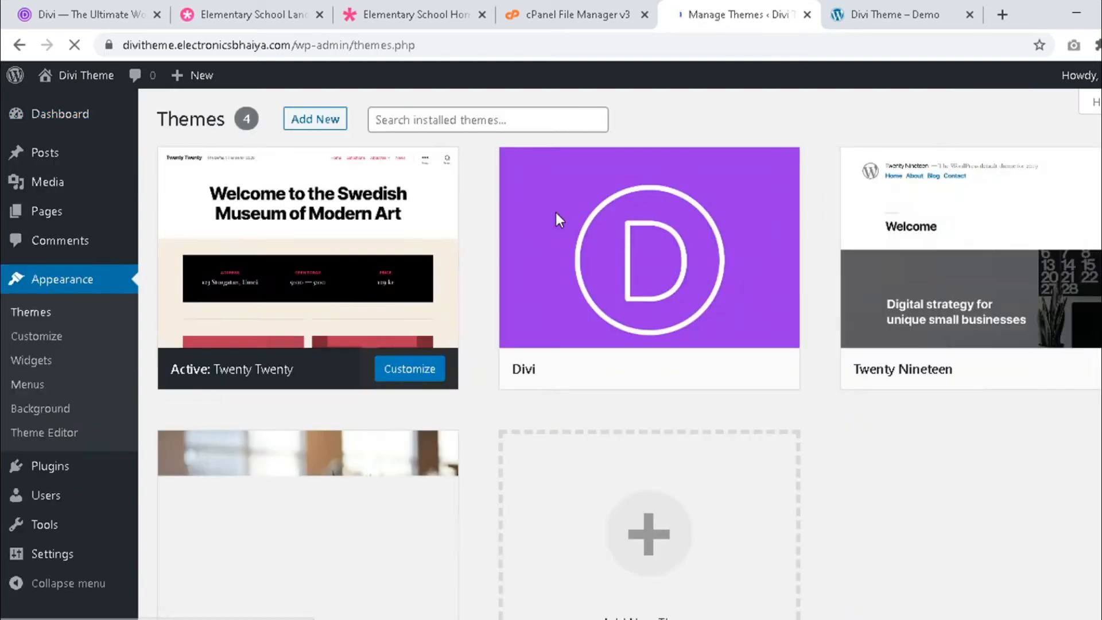
pyautogui.moveTo(565, 327)
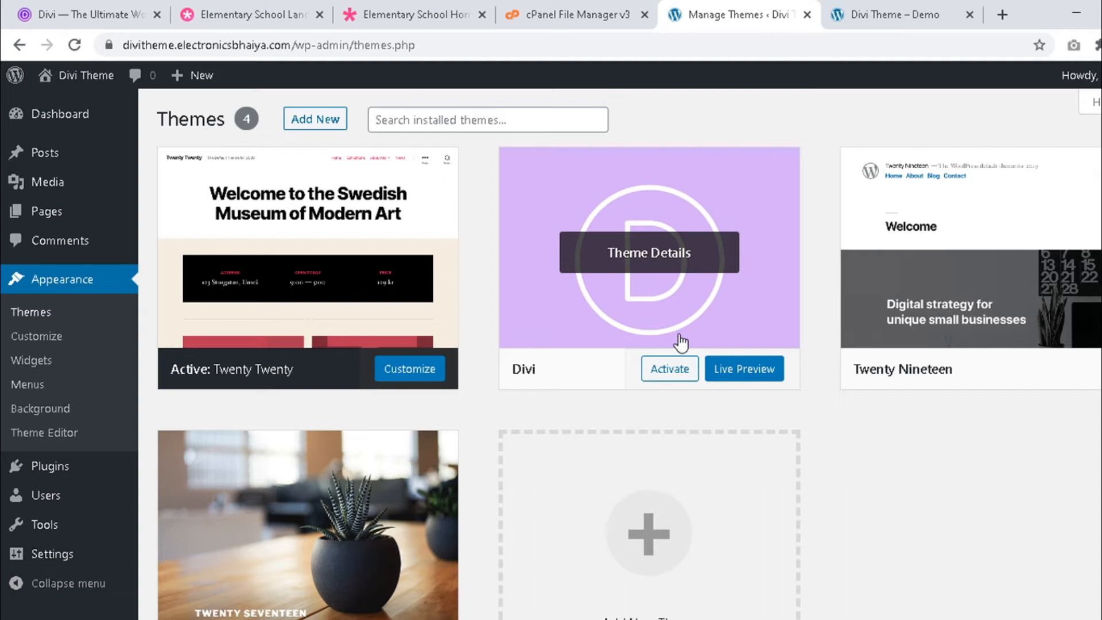
pyautogui.click(663, 372)
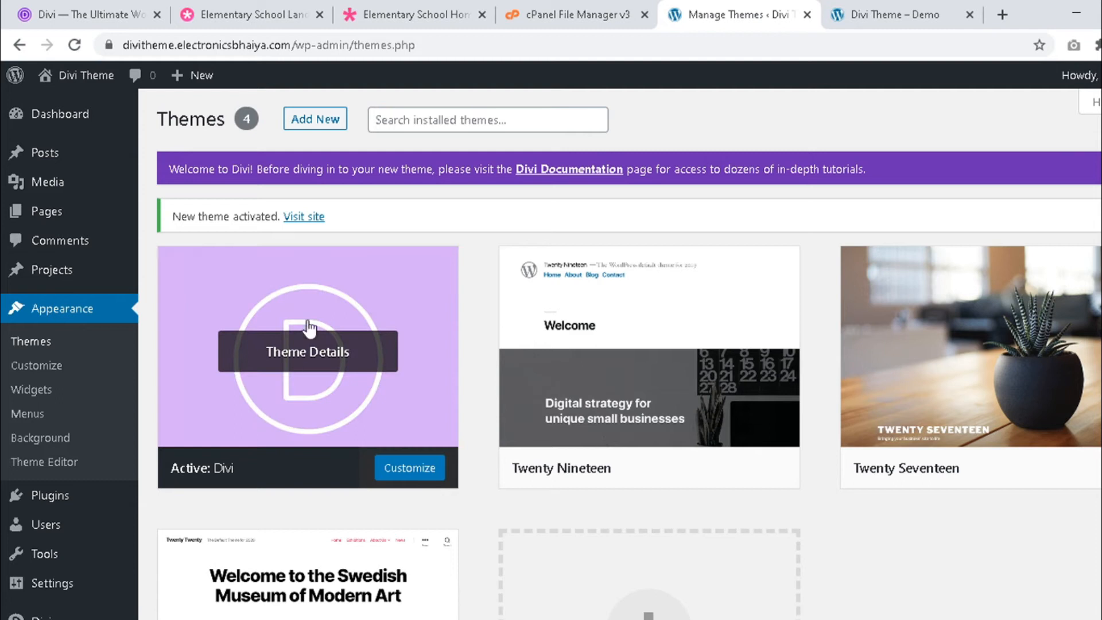
# Step: Open the Divi Theme Options page in the WordPress admin area
pyautogui.scroll(-4, 304, 402)
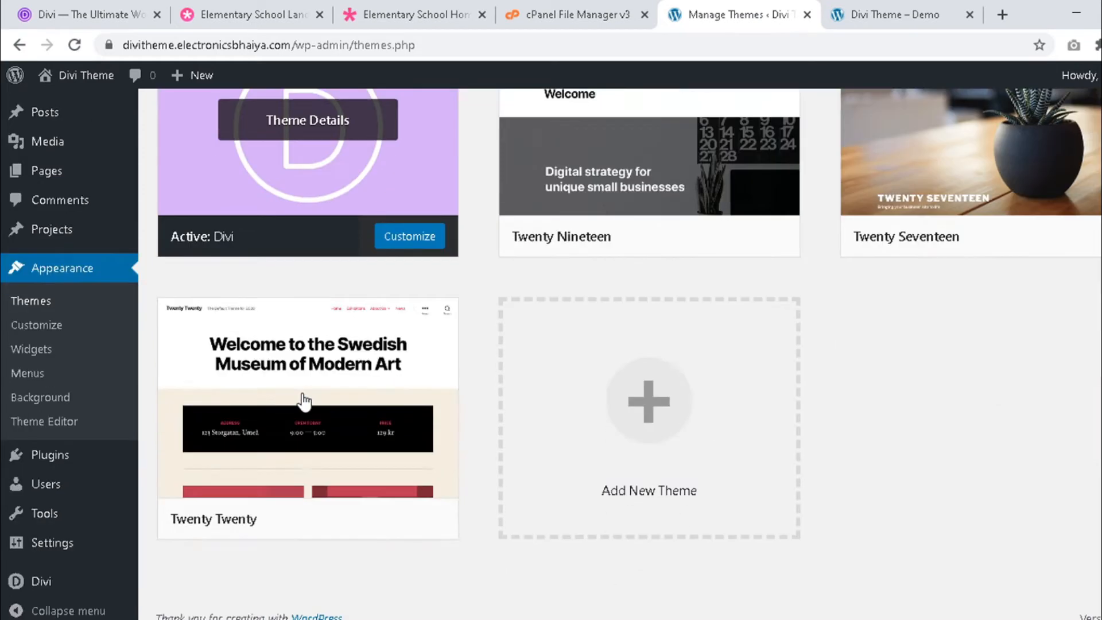
pyautogui.moveTo(28, 589)
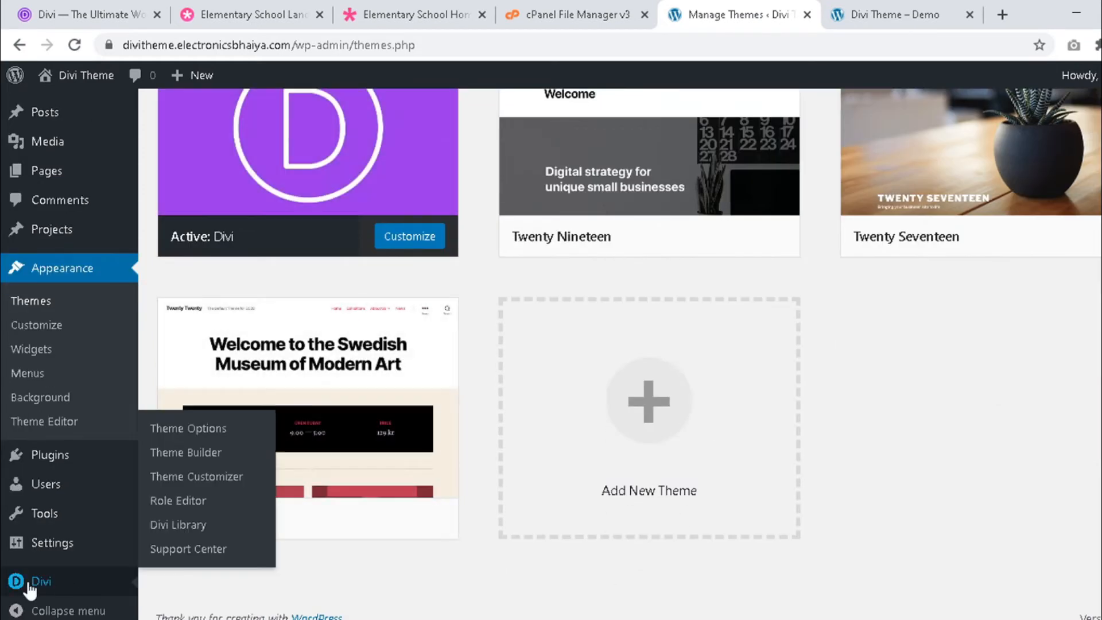
pyautogui.click(91, 589)
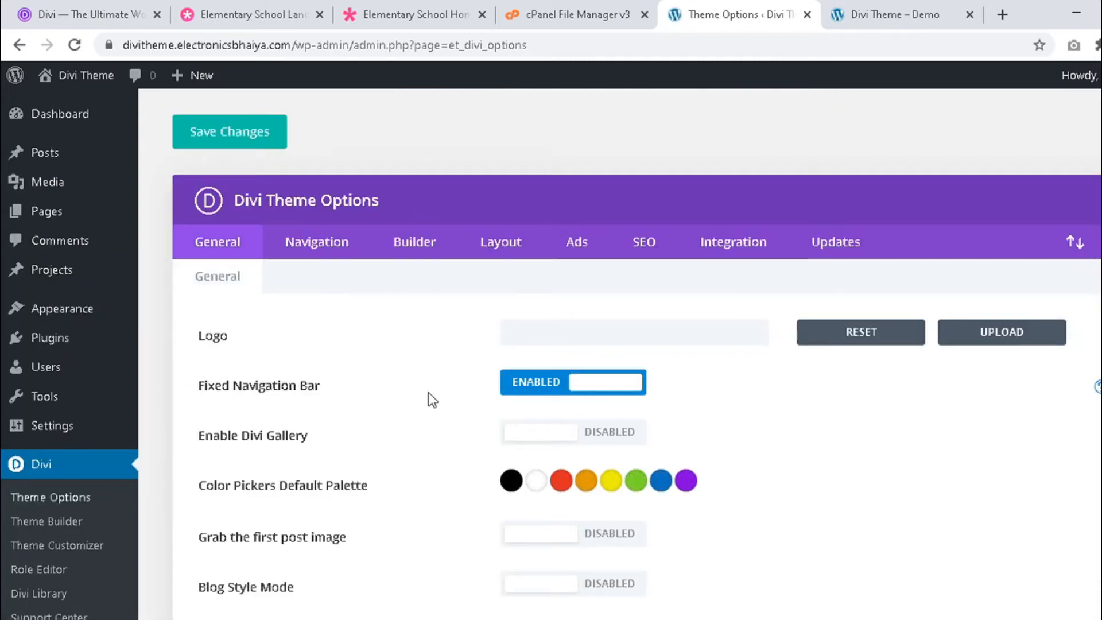
# Step: Review the General settings of Divi Theme Options, from the logo down to the custom CSS field
pyautogui.scroll(-3, 432, 400)
pyautogui.scroll(-2, 737, 315)
pyautogui.scroll(-5, 374, 361)
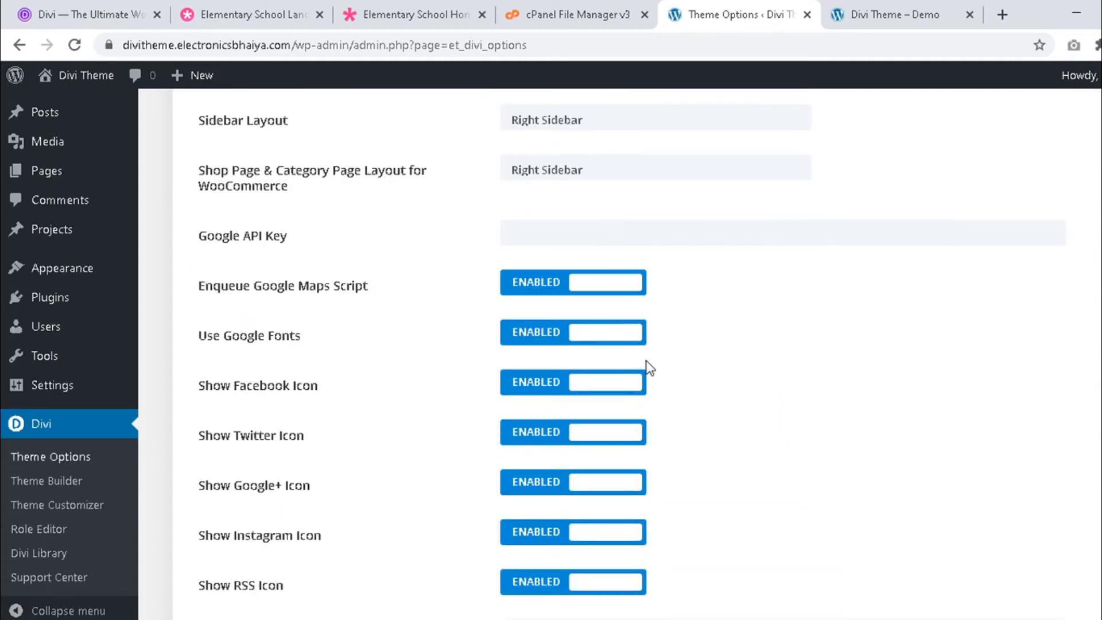
pyautogui.scroll(-2, 813, 530)
pyautogui.scroll(-5, 852, 519)
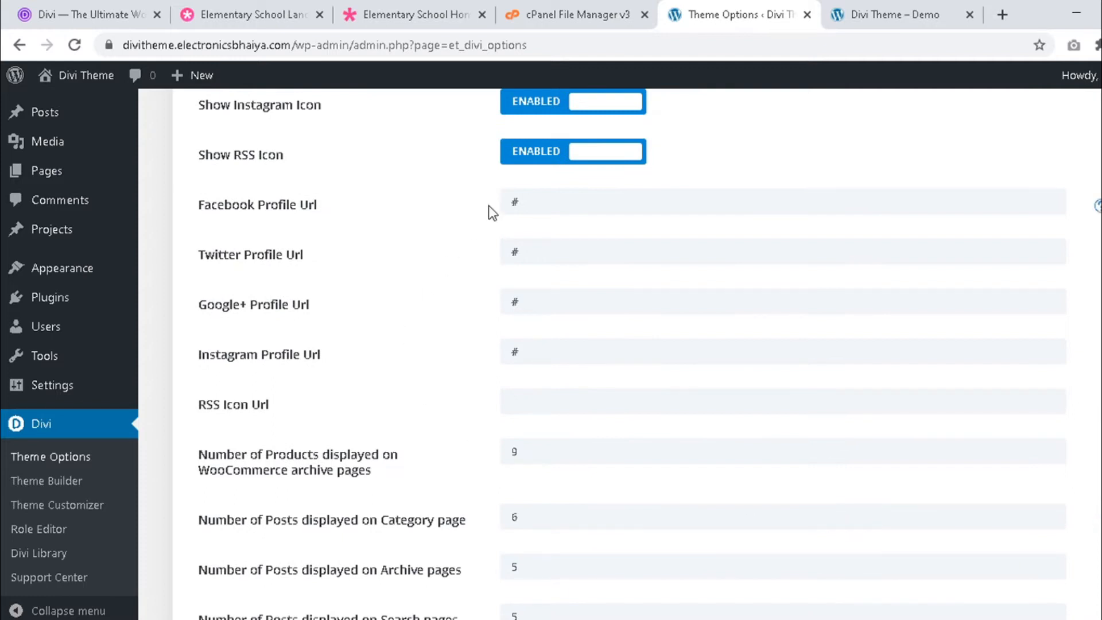
pyautogui.scroll(-6, 450, 445)
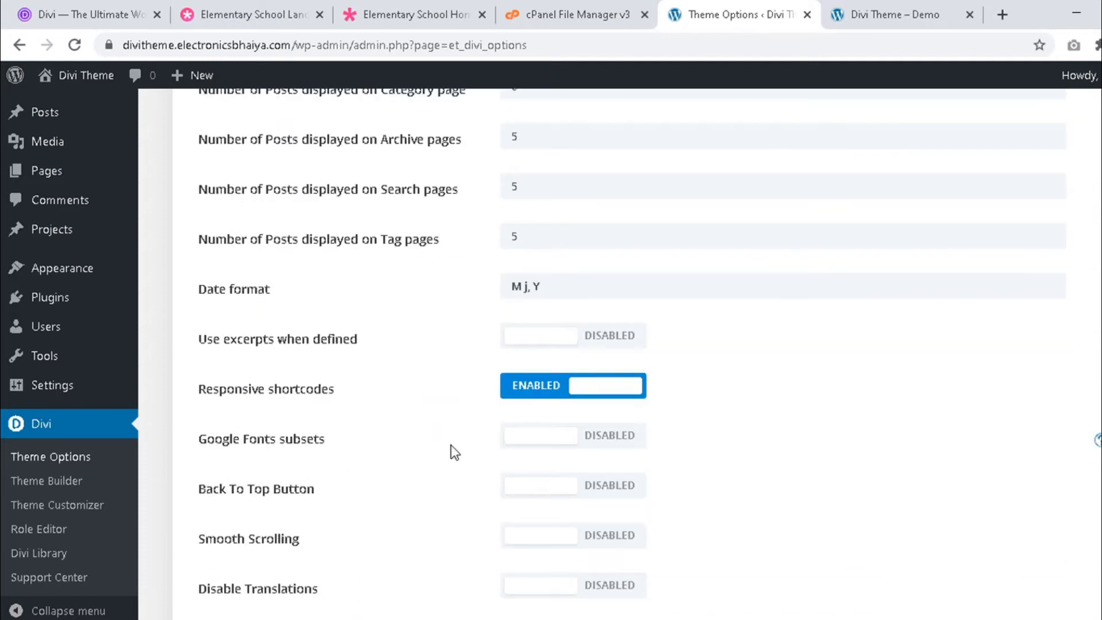
pyautogui.scroll(-3, 454, 452)
pyautogui.scroll(-5, 455, 453)
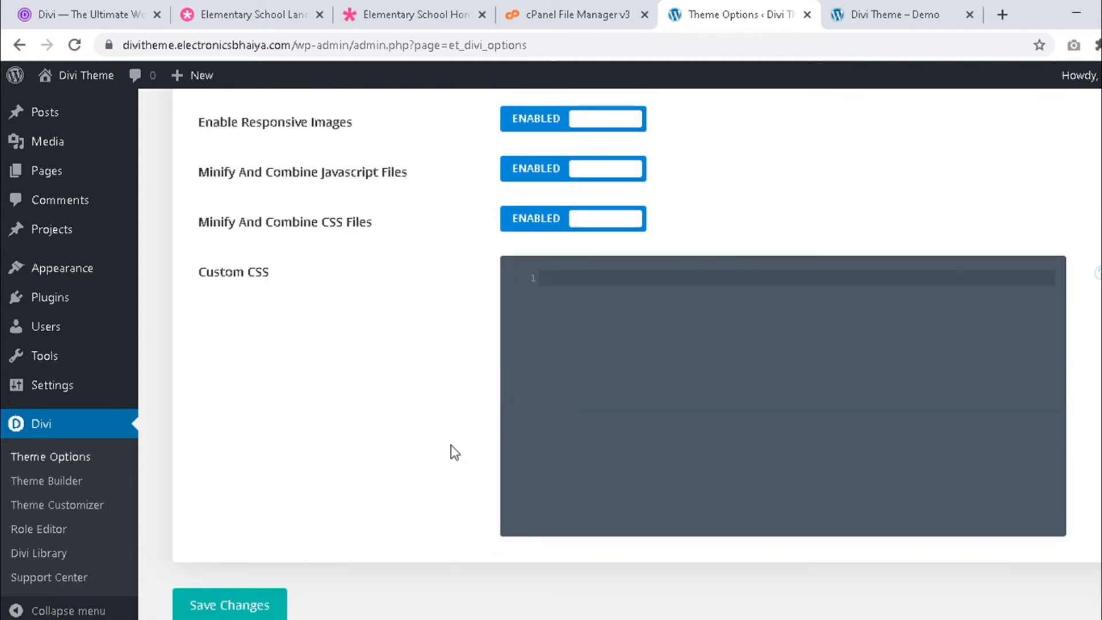
pyautogui.scroll(8, 454, 453)
pyautogui.scroll(15, 455, 453)
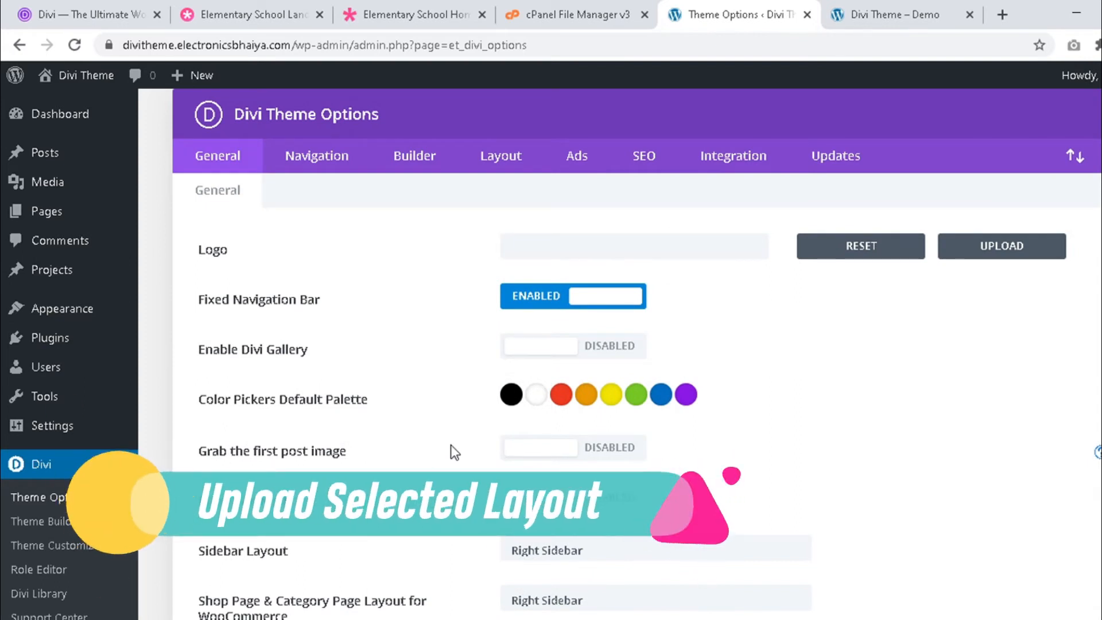
pyautogui.scroll(2, 455, 450)
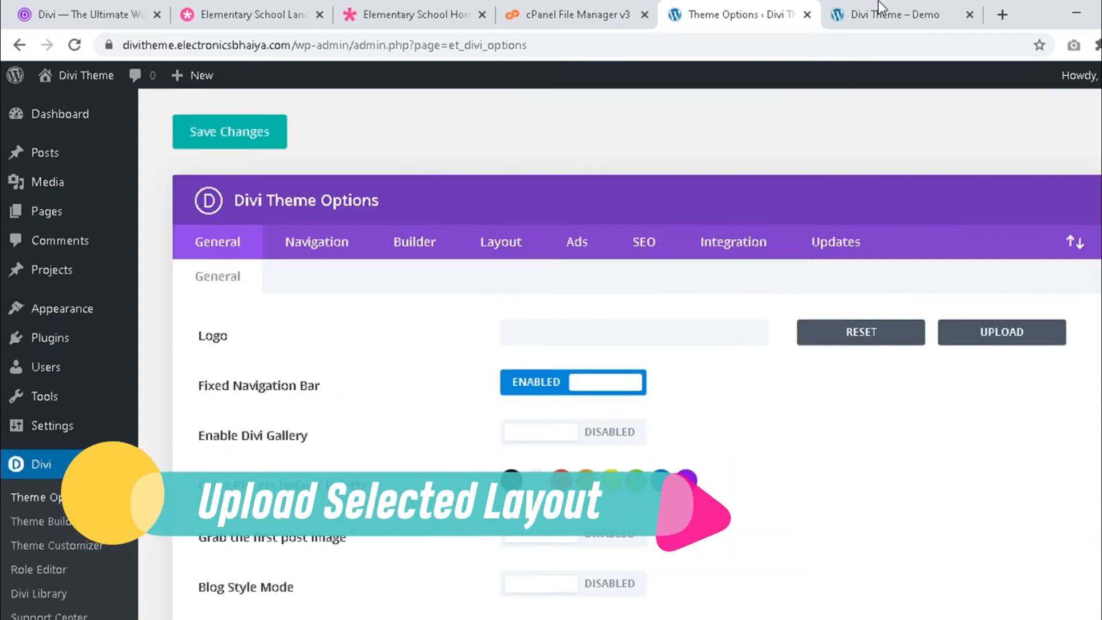
pyautogui.click(276, 134)
# Step: Reload the demo site's front page and examine how its Home and Sample Page look with the Divi theme
pyautogui.click(917, 12)
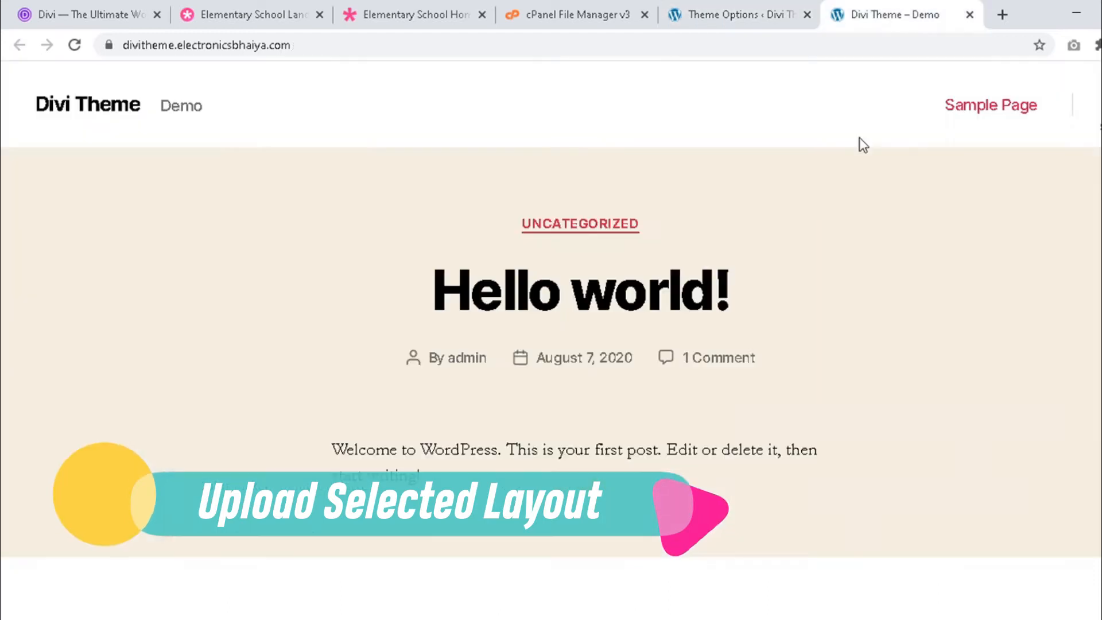
pyautogui.click(74, 46)
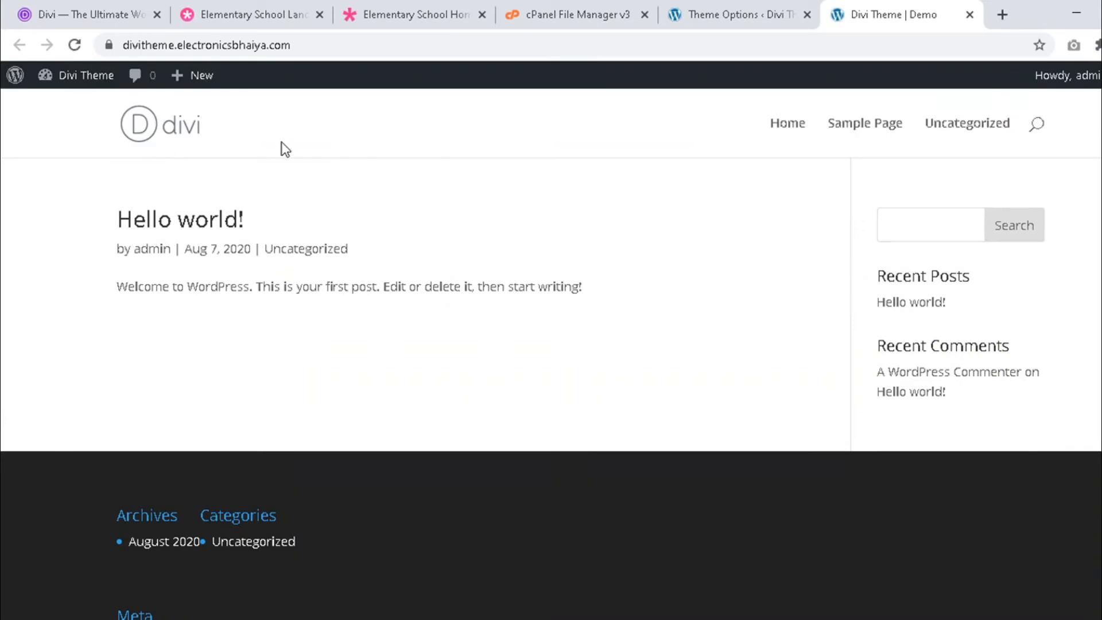
pyautogui.click(801, 128)
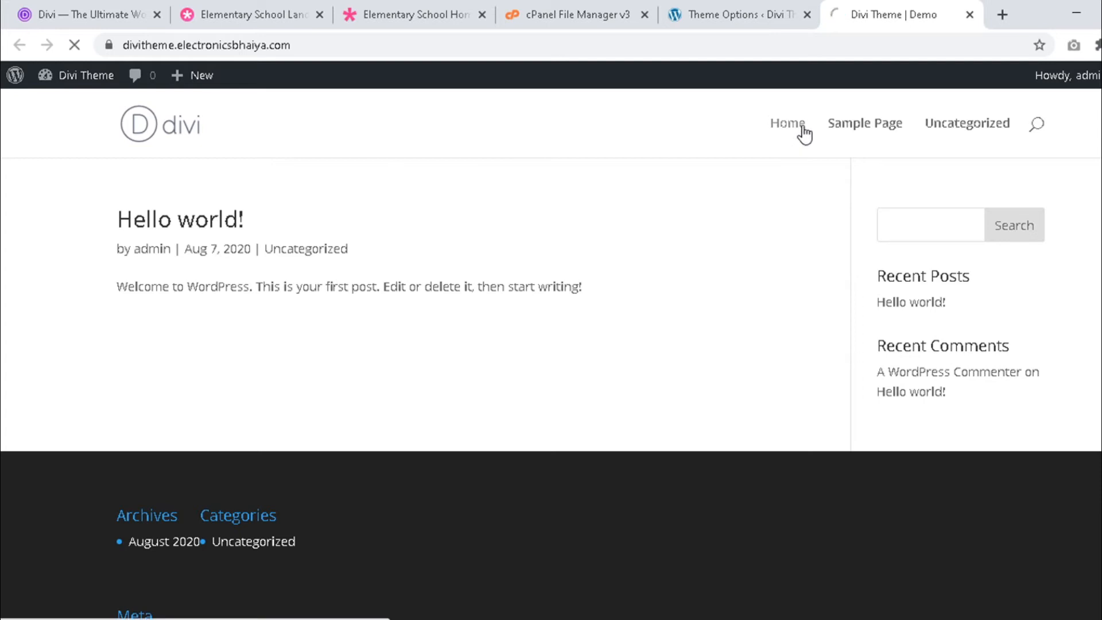
pyautogui.click(833, 131)
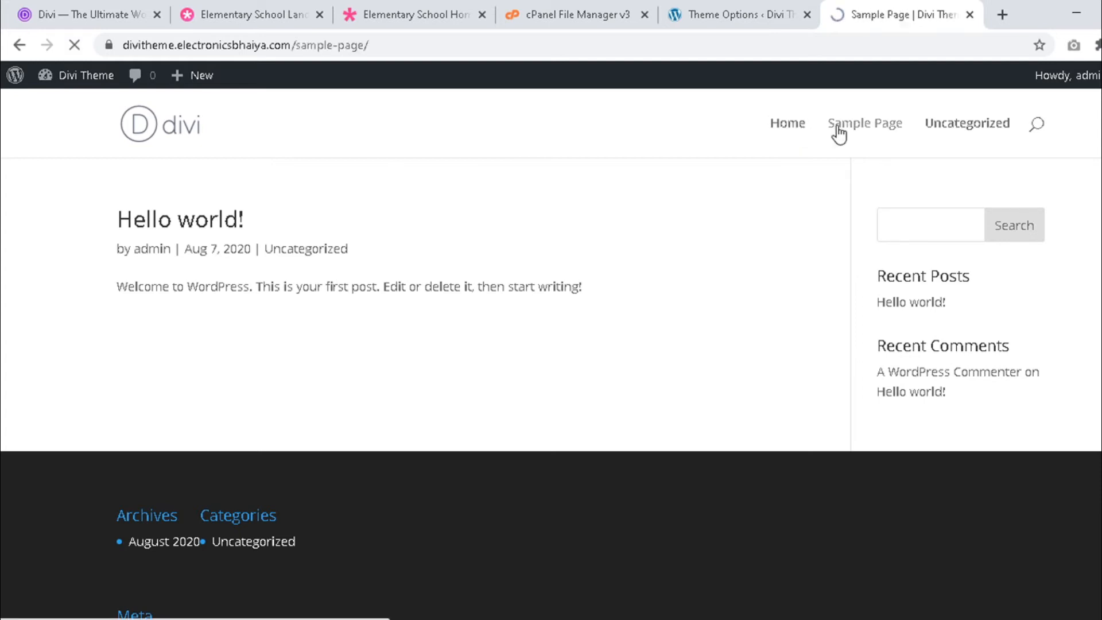
pyautogui.scroll(-3, 693, 329)
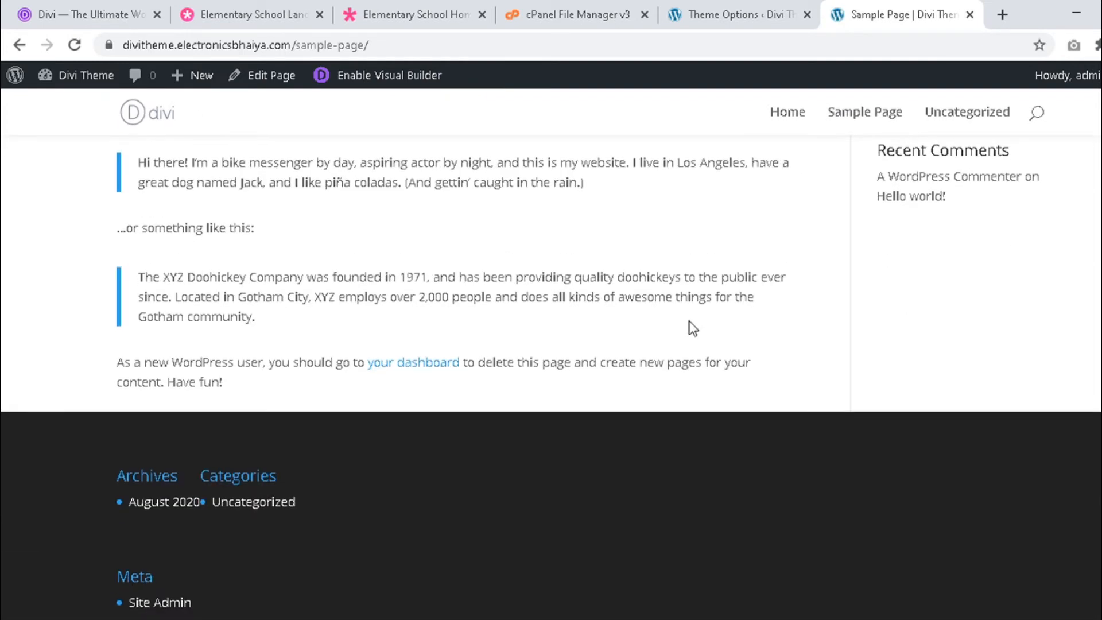
pyautogui.scroll(3, 693, 328)
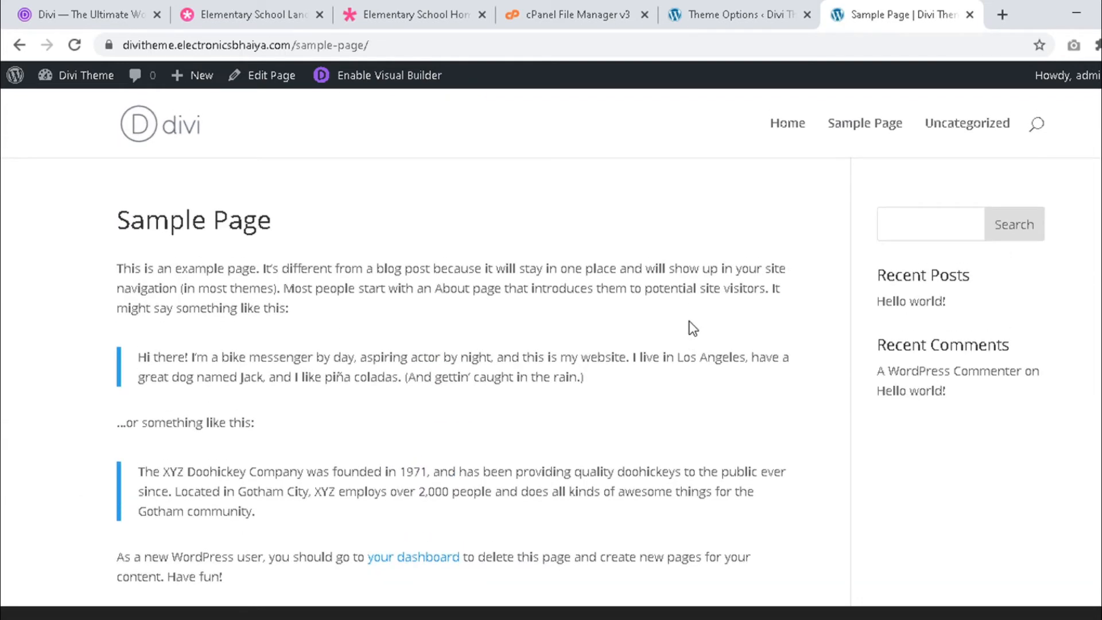
# Step: Open the Divi Library in the WordPress admin area and bring up the import options for layouts
pyautogui.click(725, 14)
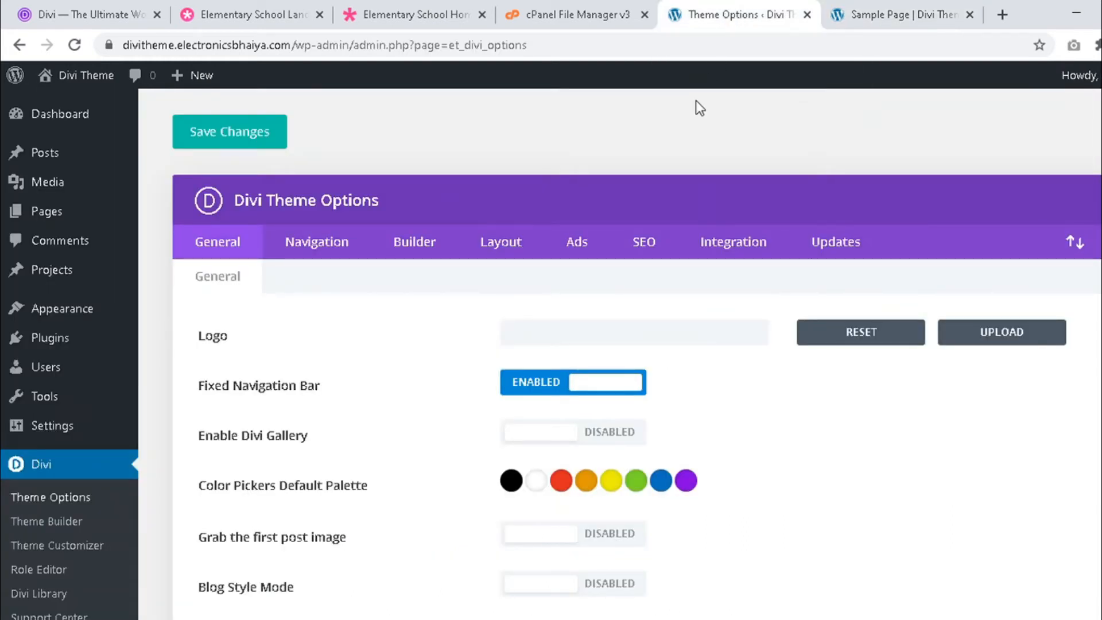
pyautogui.scroll(-2, 12, 528)
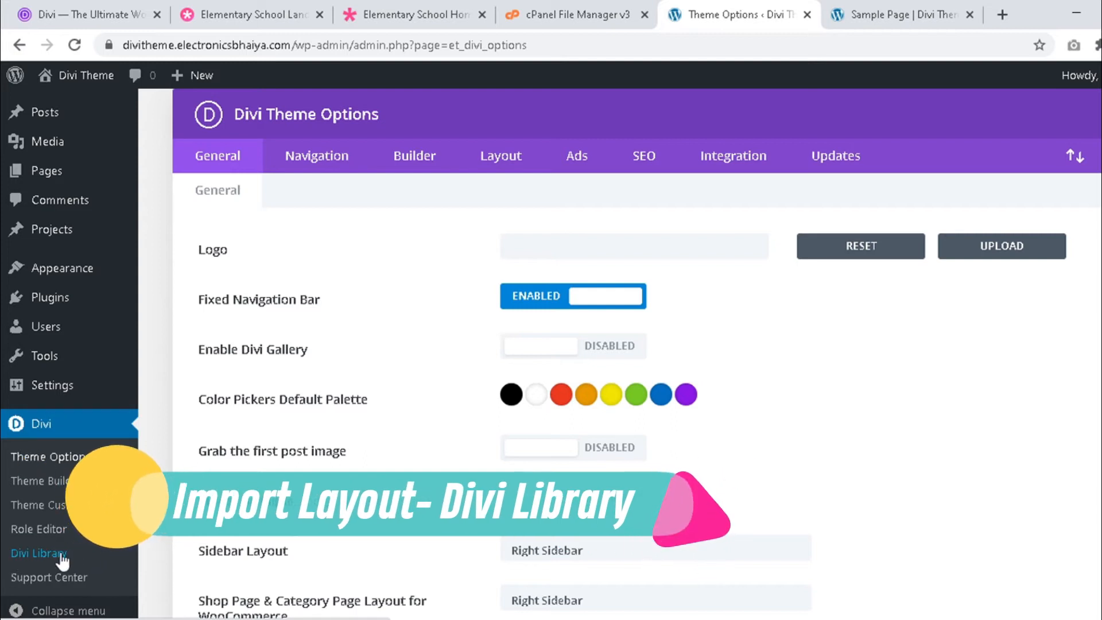
pyautogui.click(61, 554)
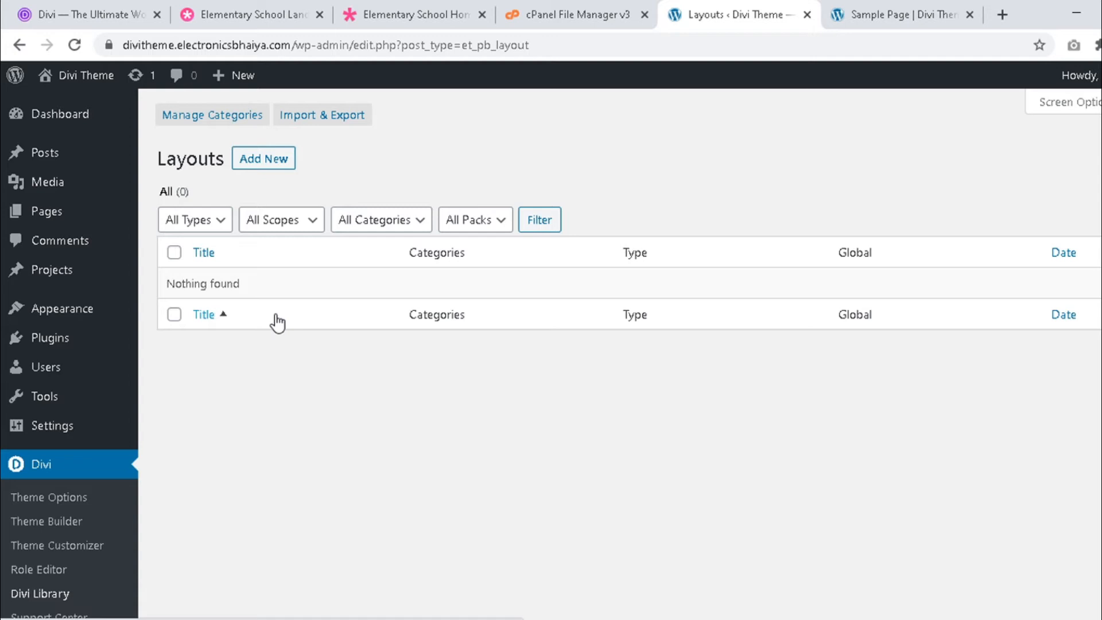
pyautogui.hotkey('alt', 'Tab')
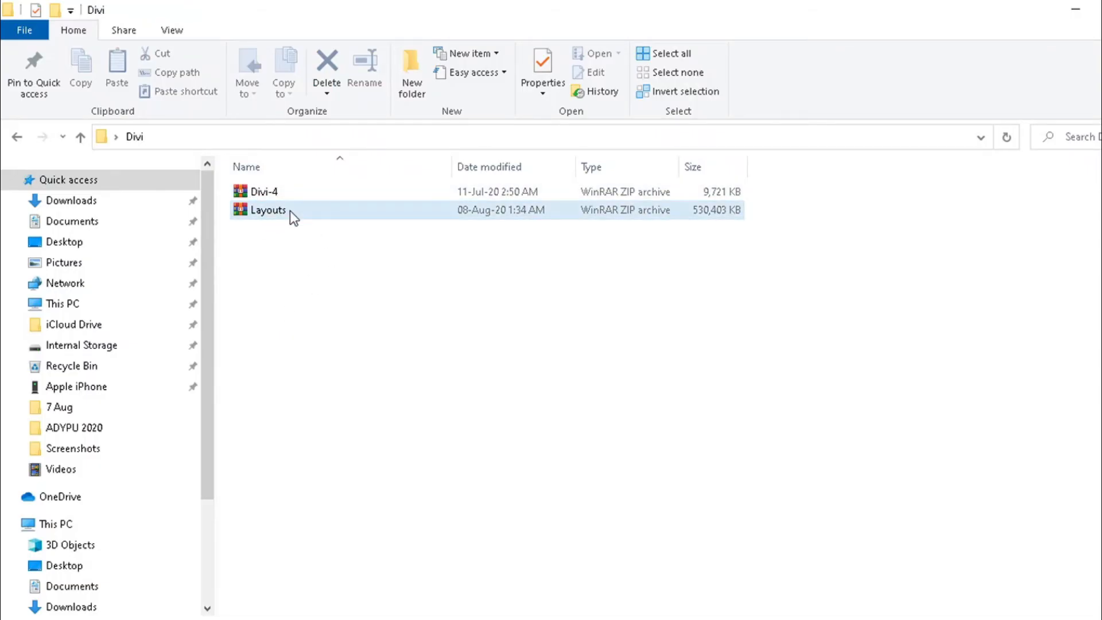
pyautogui.hotkey('alt', 'Tab')
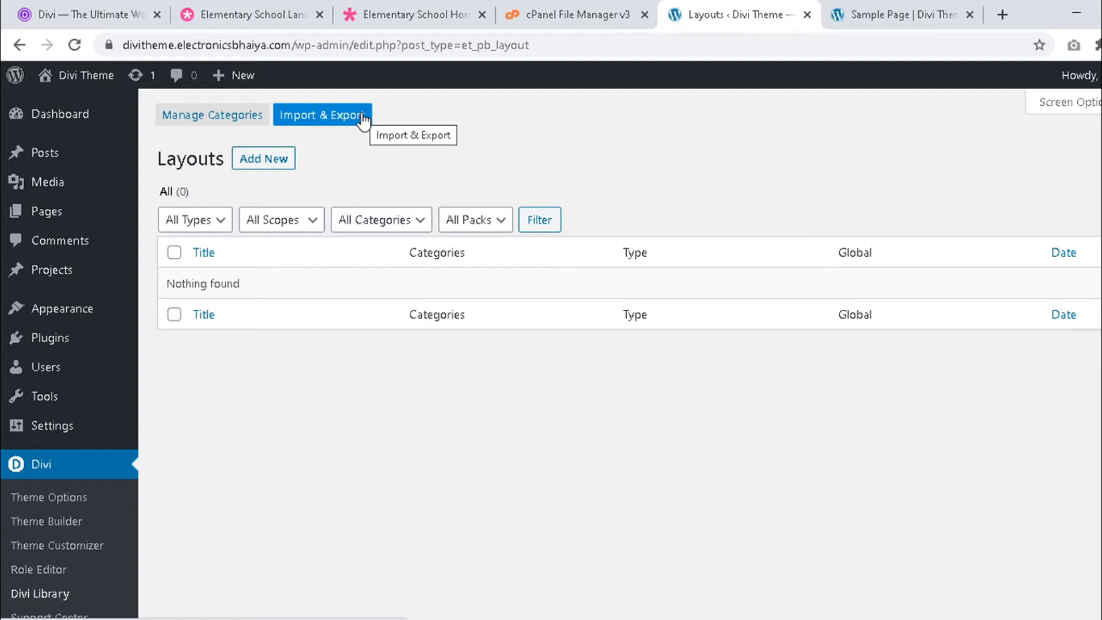
pyautogui.click(311, 121)
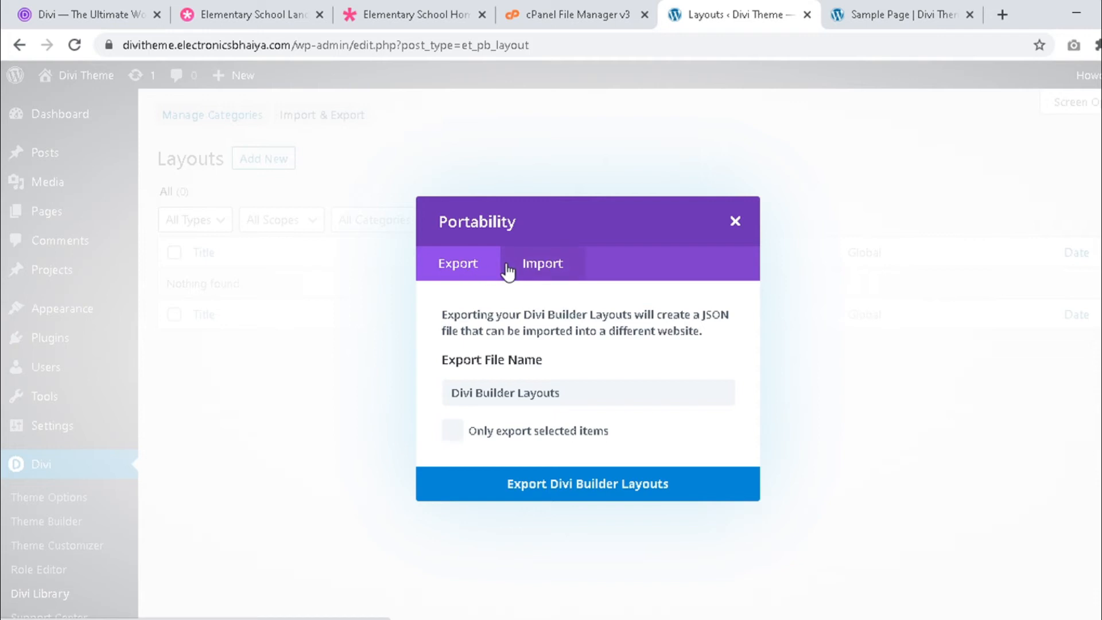
pyautogui.click(540, 267)
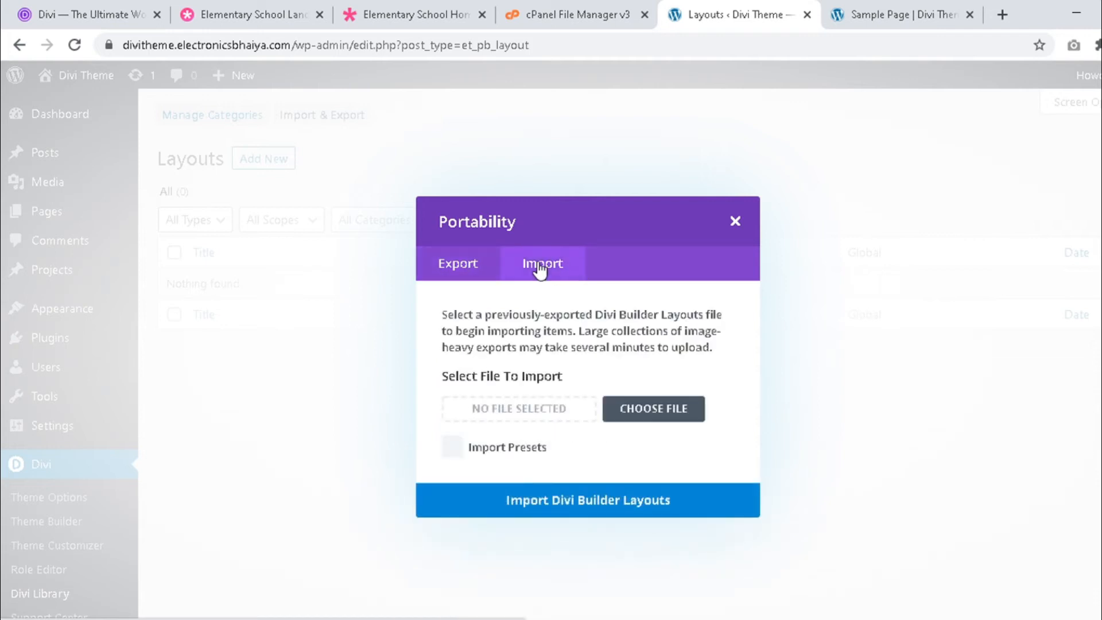
# Step: Switch to File Explorer and extract the Layouts ZIP archive directly inside the Divi folder
pyautogui.click(627, 420)
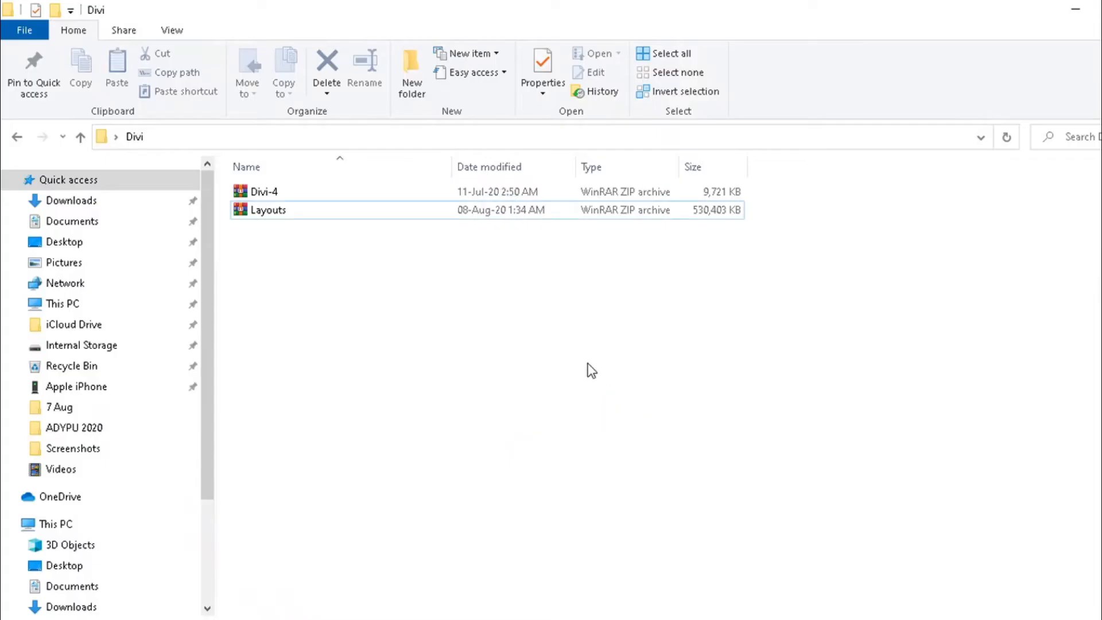
pyautogui.rightClick(322, 211)
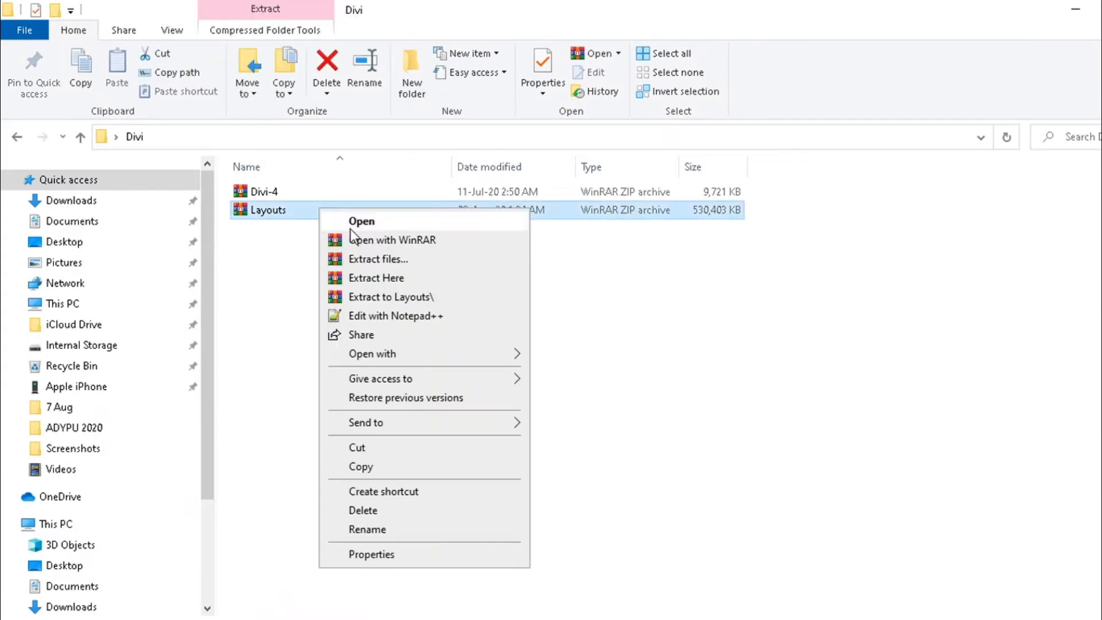
pyautogui.click(373, 278)
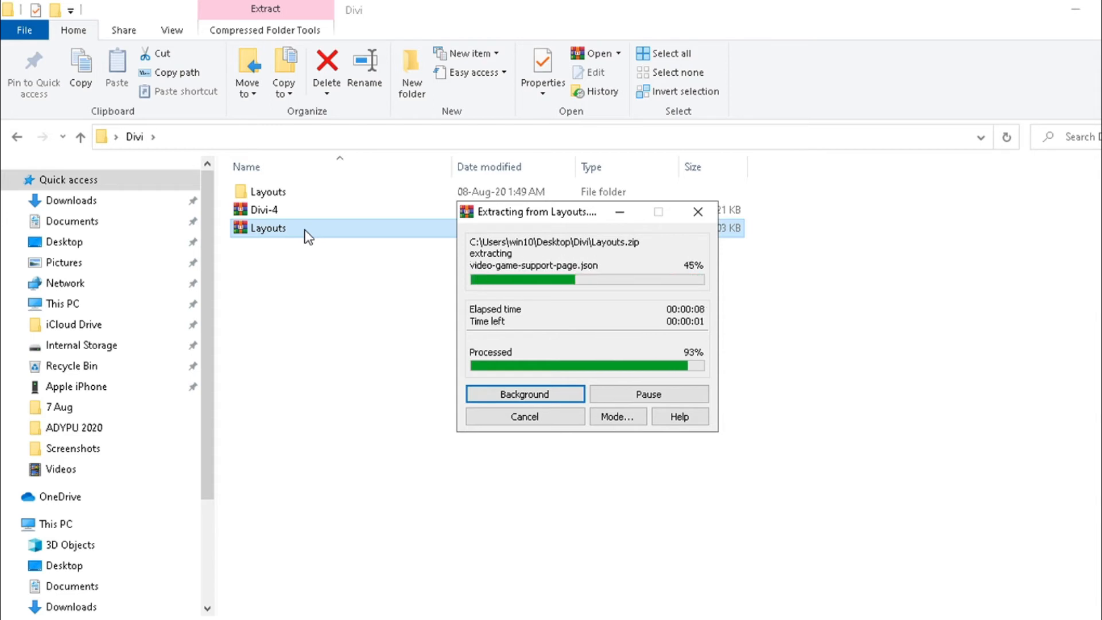
# Step: Browse the extracted Layouts folder and look inside its Candy Shop folder
pyautogui.doubleClick(309, 198)
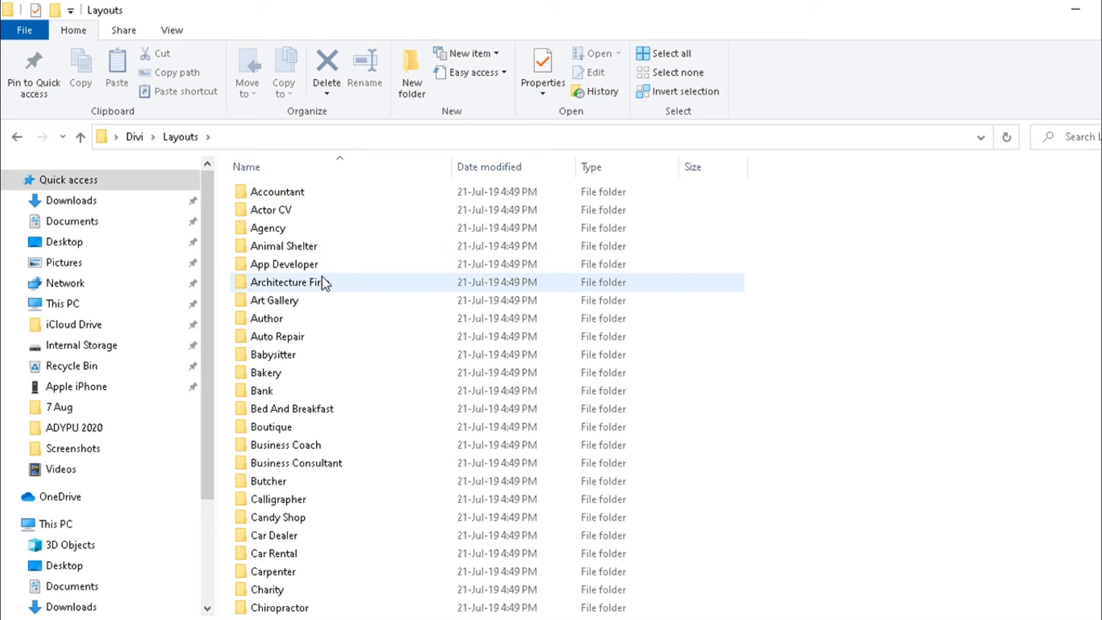
pyautogui.scroll(-4, 315, 356)
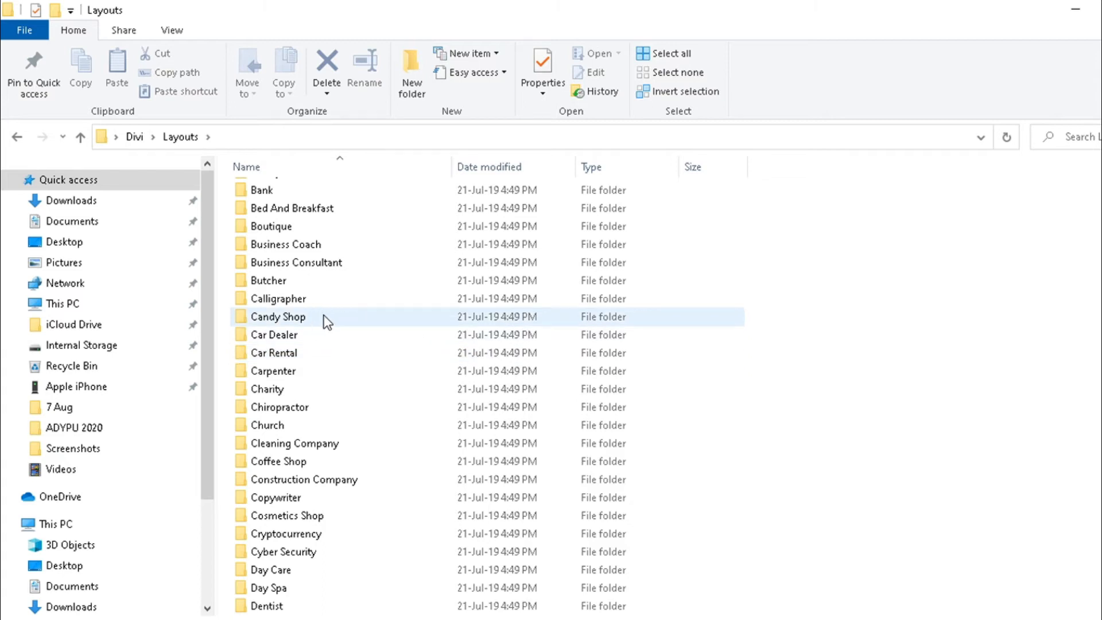
pyautogui.moveTo(320, 317)
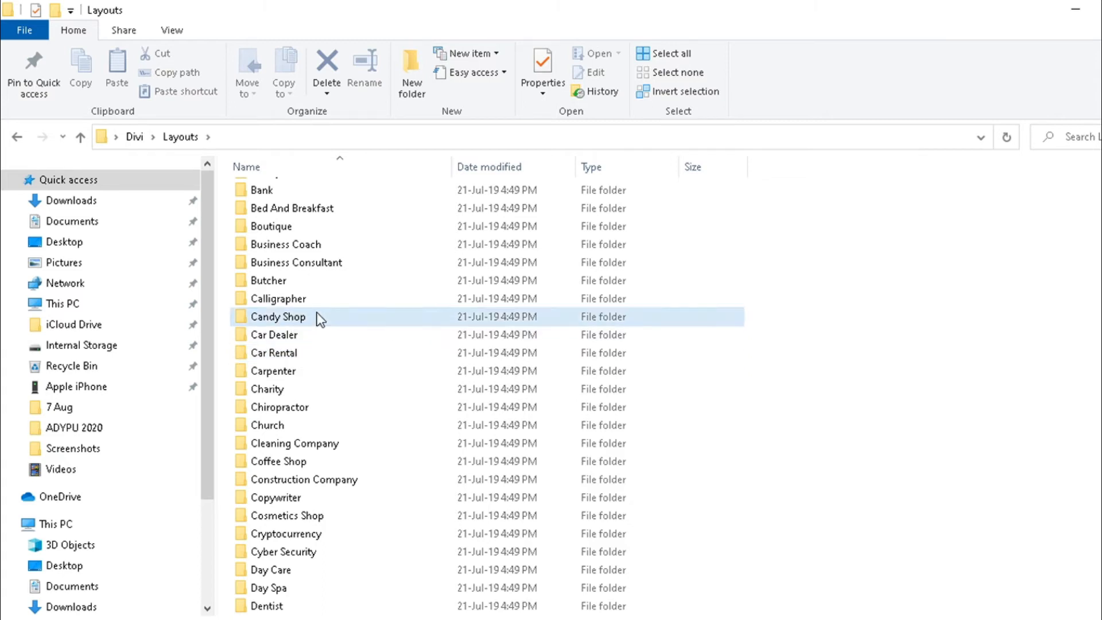
pyautogui.doubleClick(320, 318)
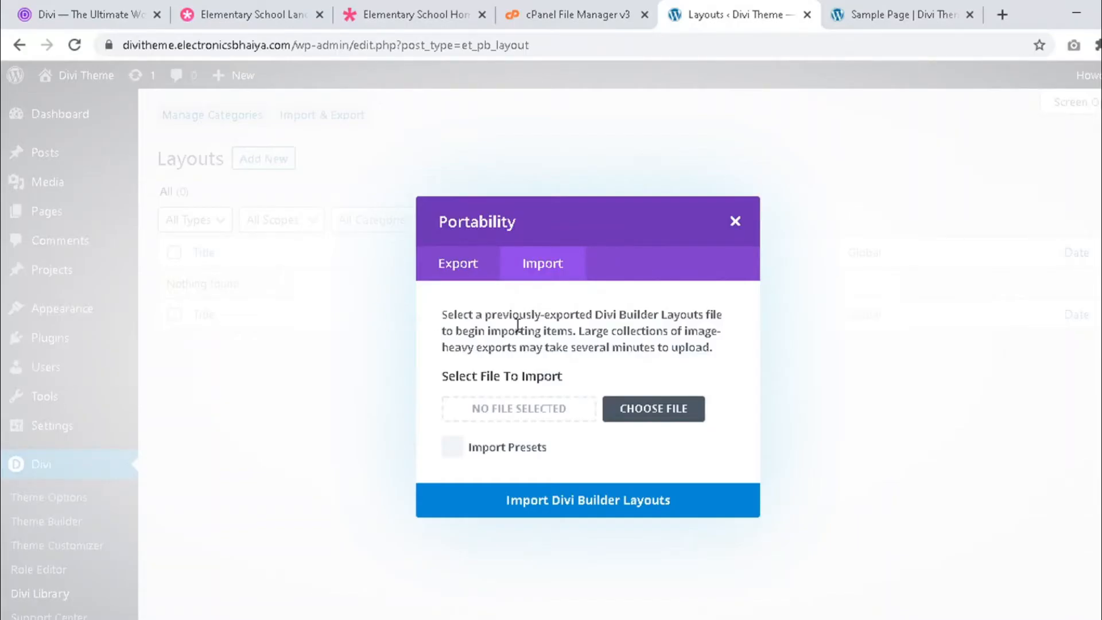
# Step: Import candy-shop-landing-page from the Candy Shop folder in Layouts into the Divi Library, with Import Presets enabled
pyautogui.click(618, 415)
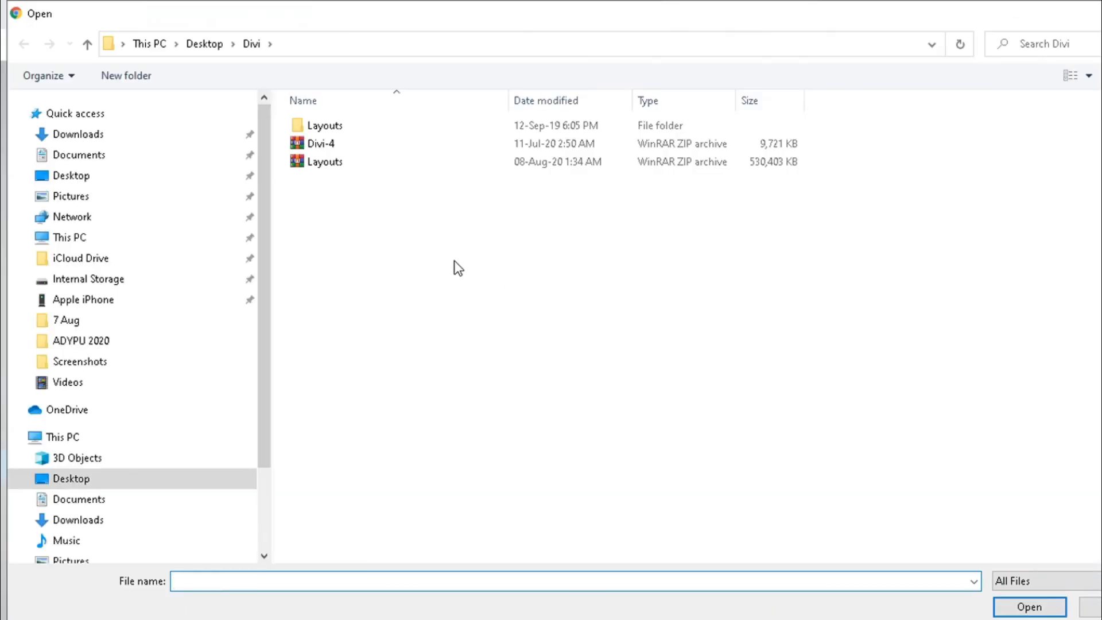
pyautogui.doubleClick(370, 125)
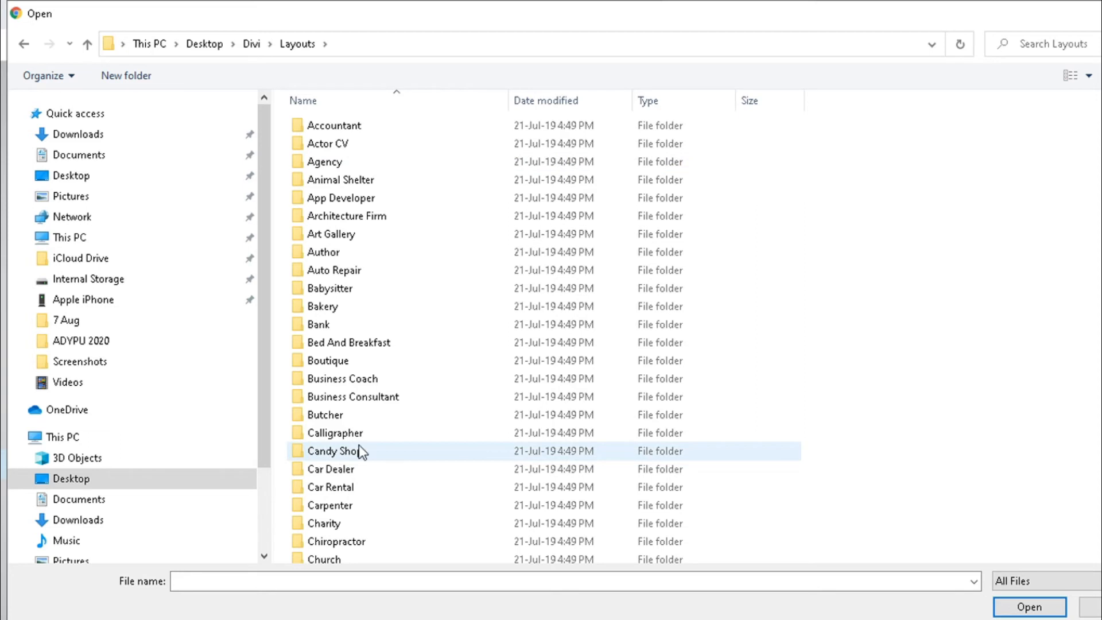
pyautogui.doubleClick(371, 453)
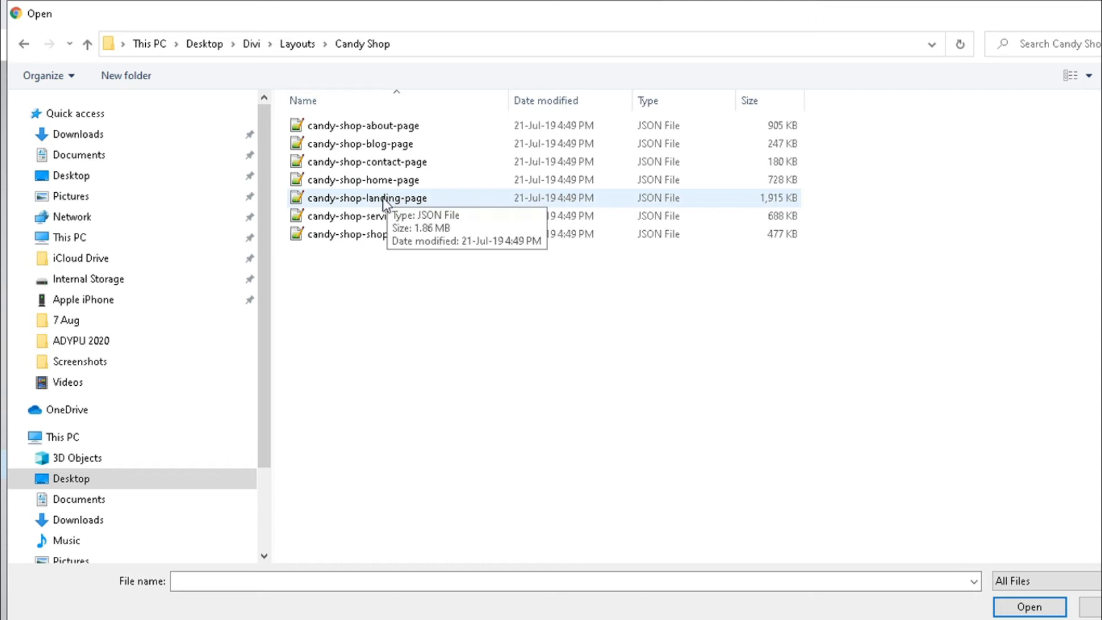
pyautogui.click(401, 198)
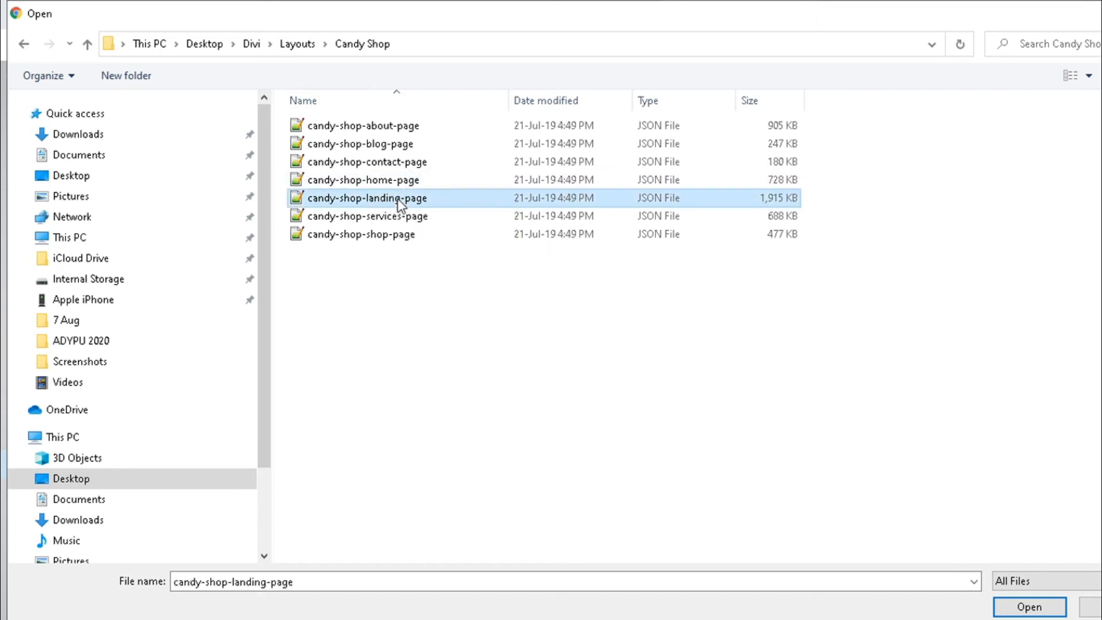
pyautogui.click(1015, 605)
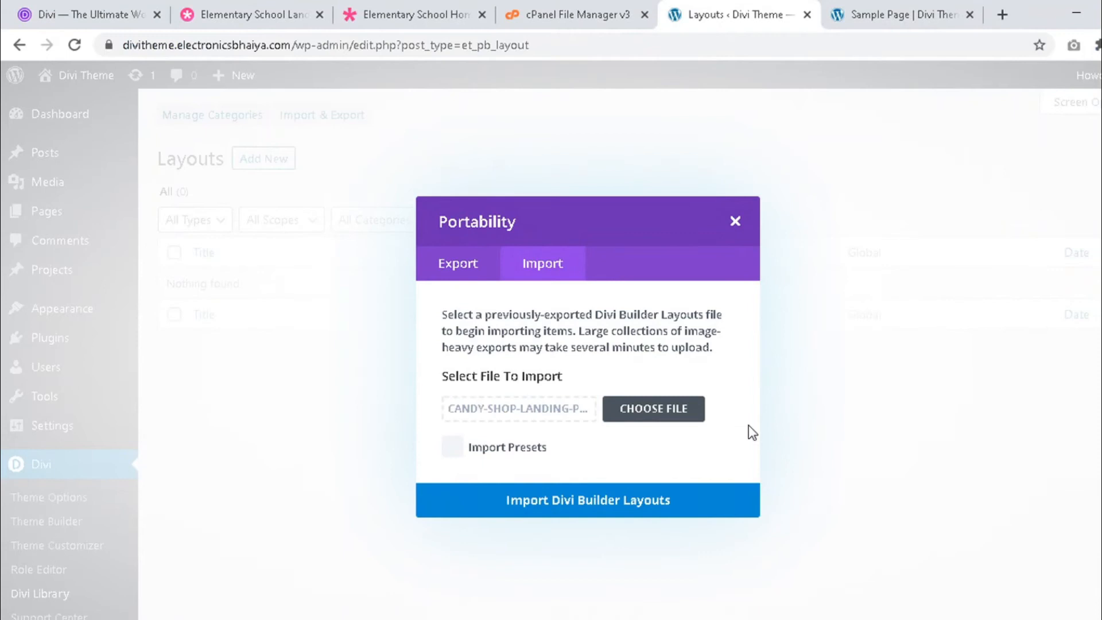
pyautogui.click(505, 450)
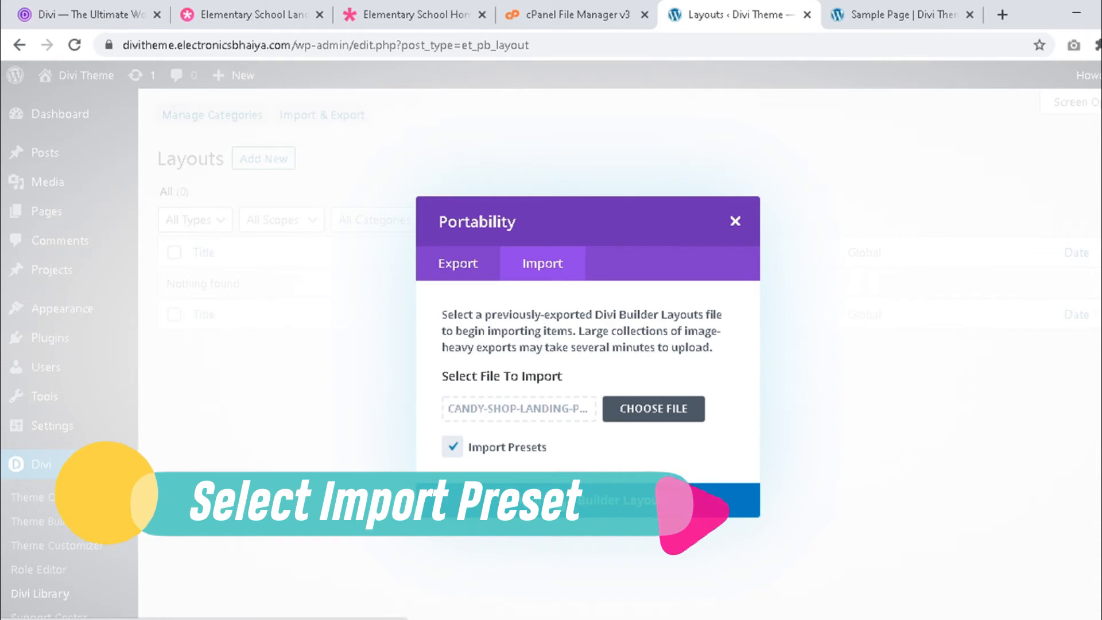
pyautogui.click(560, 502)
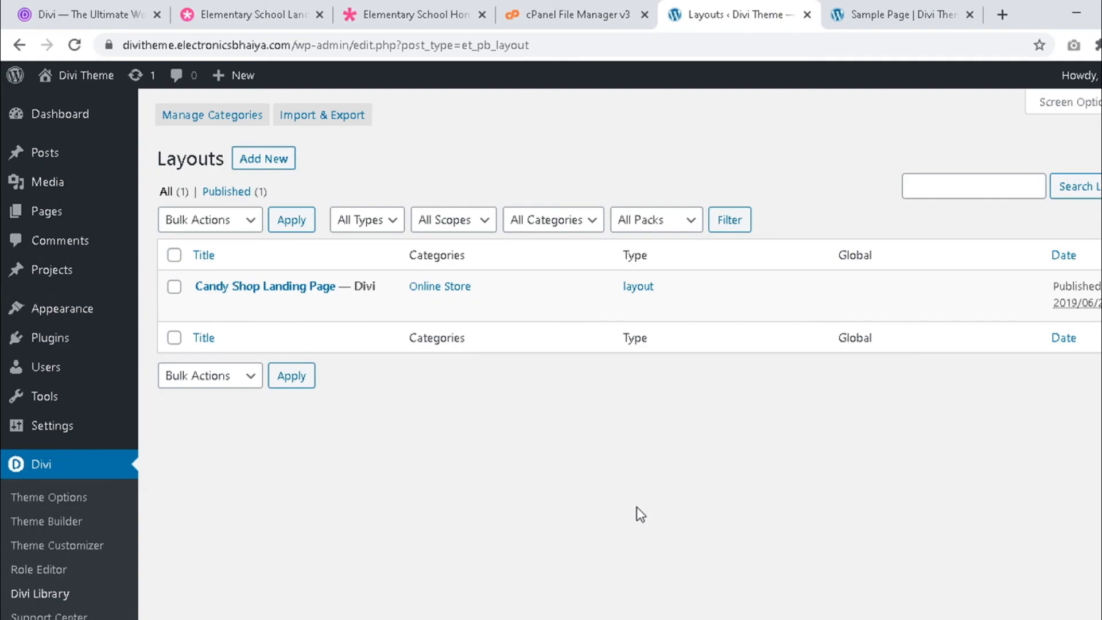
# Step: Reload the demo site's Sample Page to check its design, and return to the Divi Library layouts
pyautogui.click(892, 20)
pyautogui.press('F5')
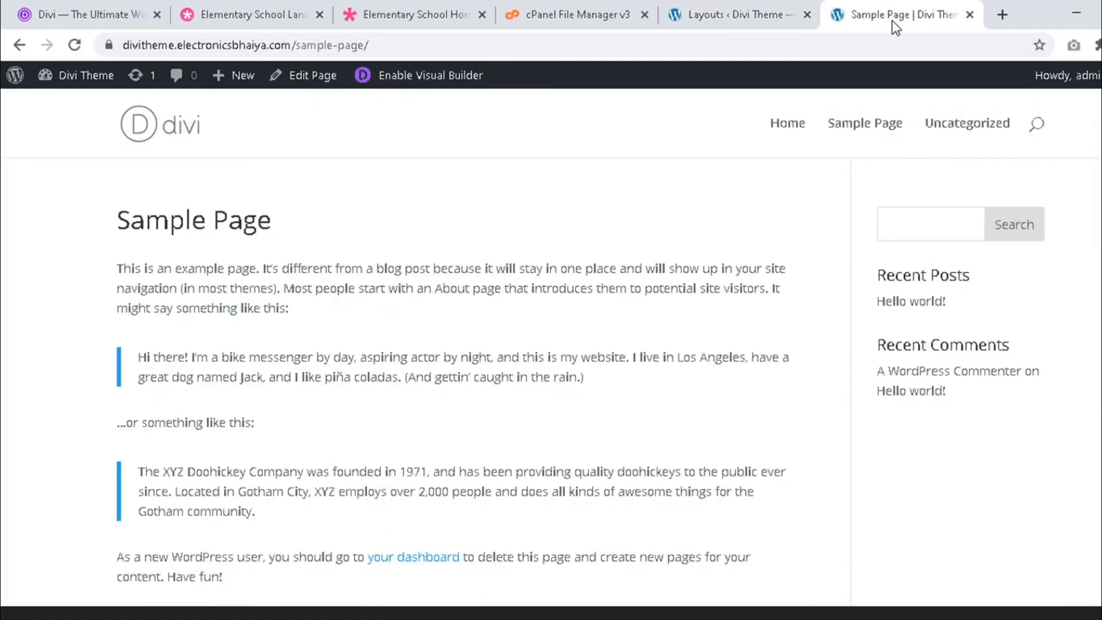
pyautogui.click(732, 17)
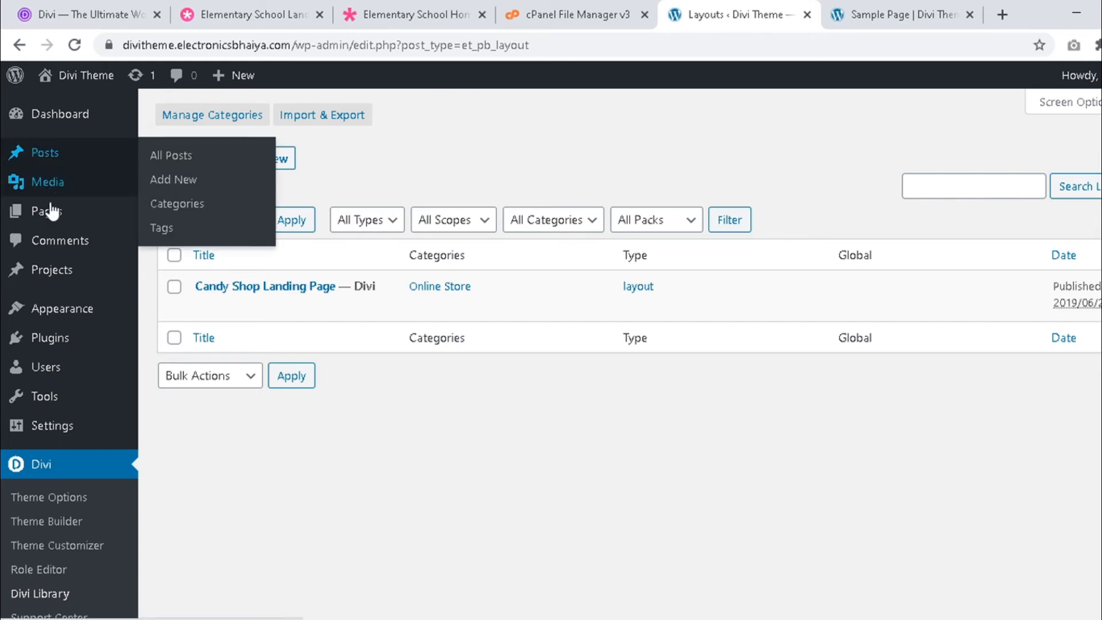
# Step: Add a new WordPress page, dismiss the block editor's welcome guide, and title the page Landing Page
pyautogui.moveTo(52, 217)
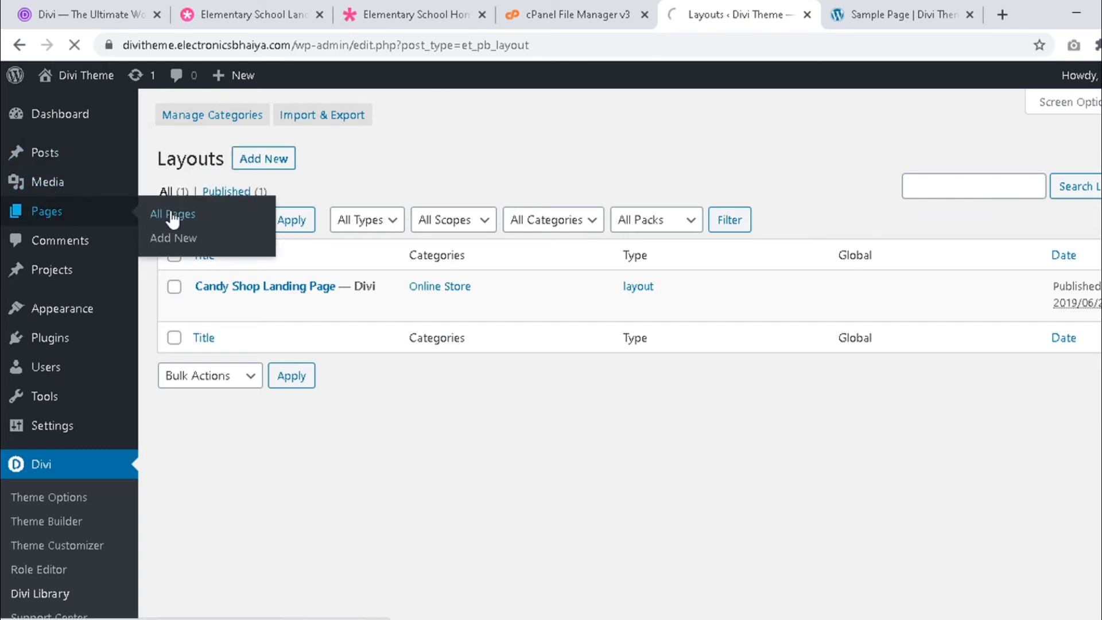
pyautogui.click(170, 215)
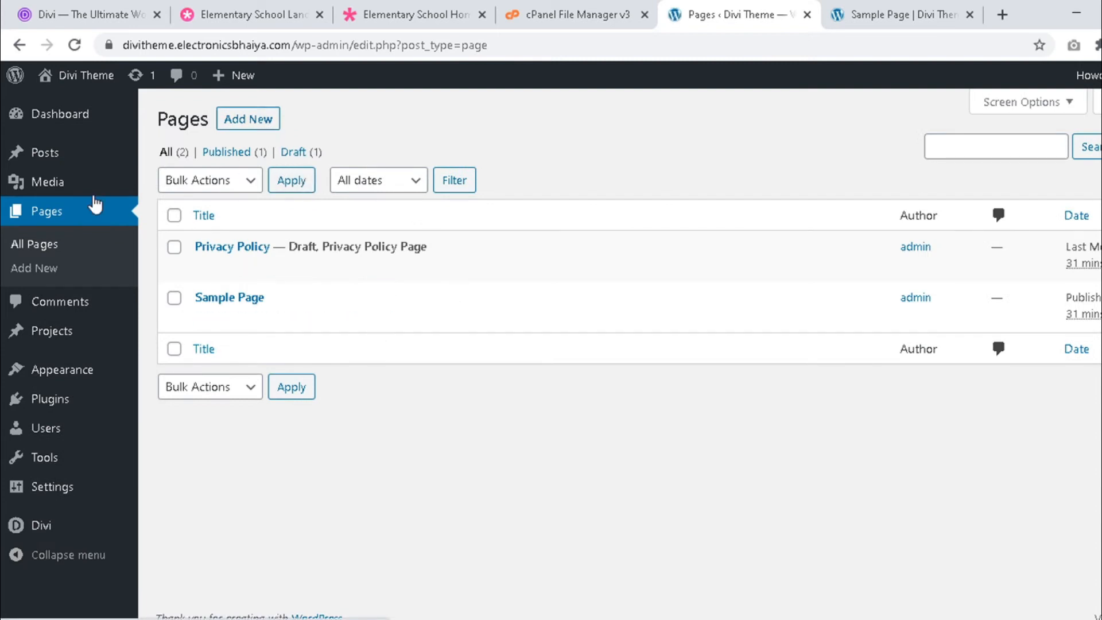
pyautogui.click(72, 46)
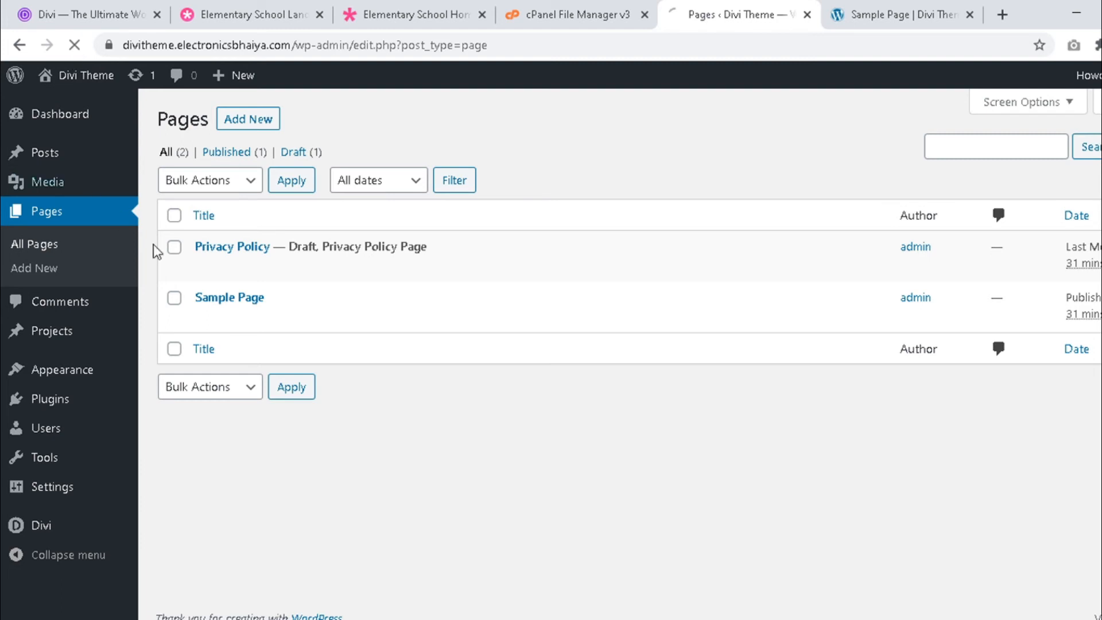
pyautogui.click(252, 117)
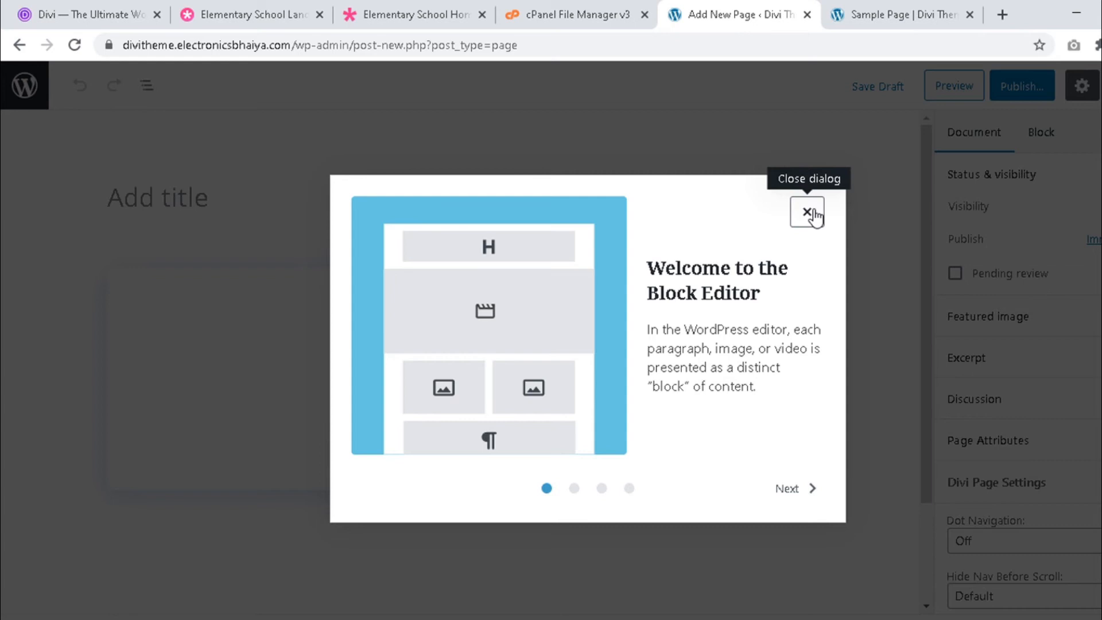
pyautogui.click(806, 212)
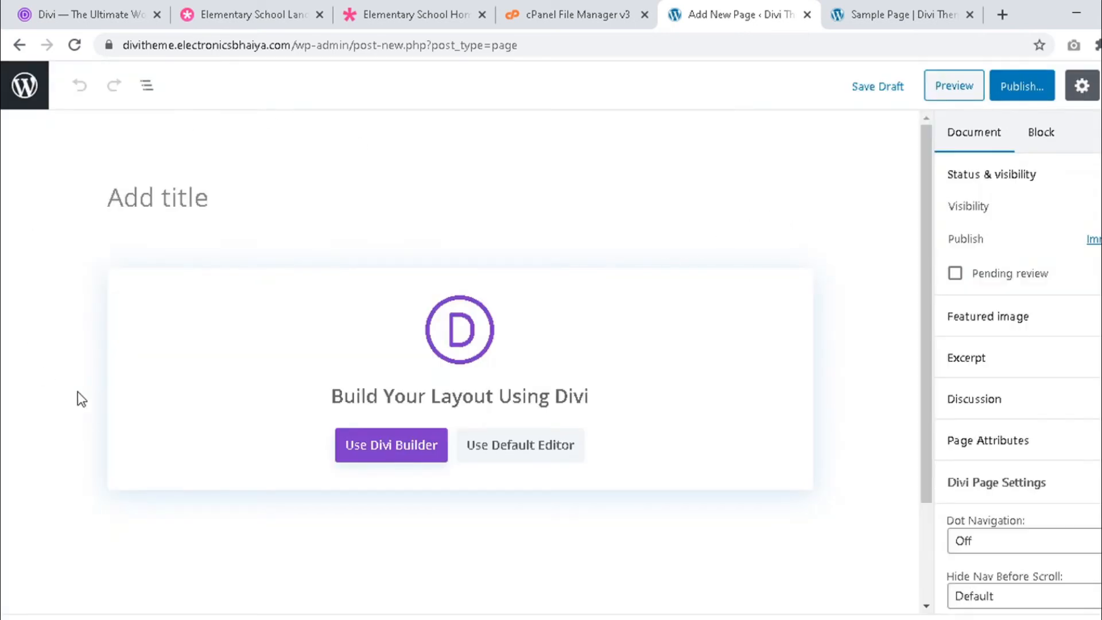
pyautogui.click(331, 207)
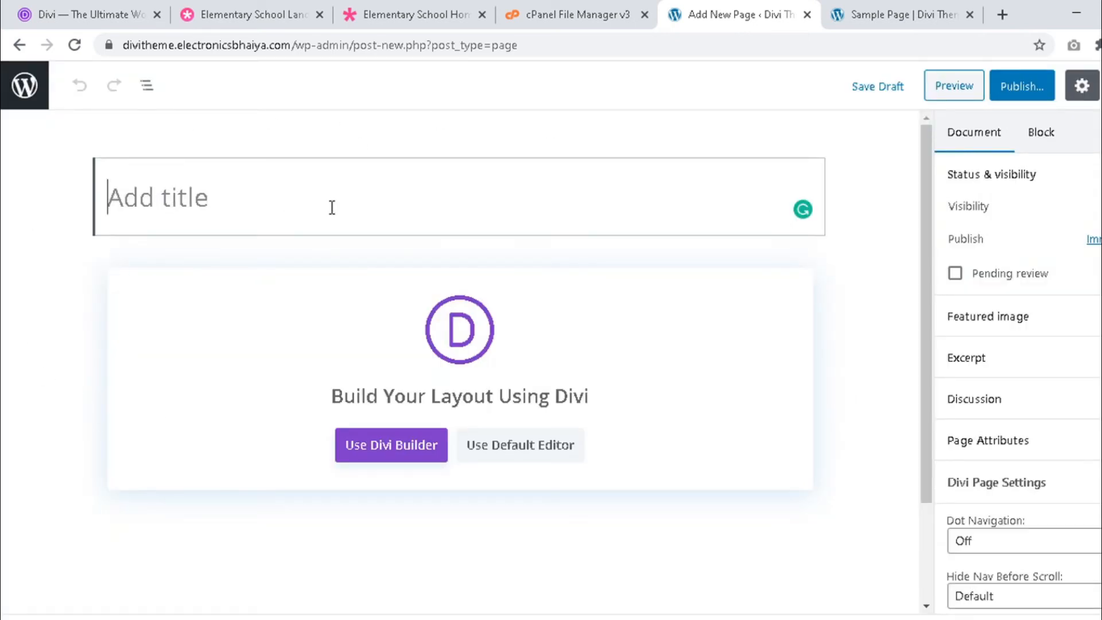
pyautogui.write('H')
pyautogui.press('BackSpace')
pyautogui.write('Landing')
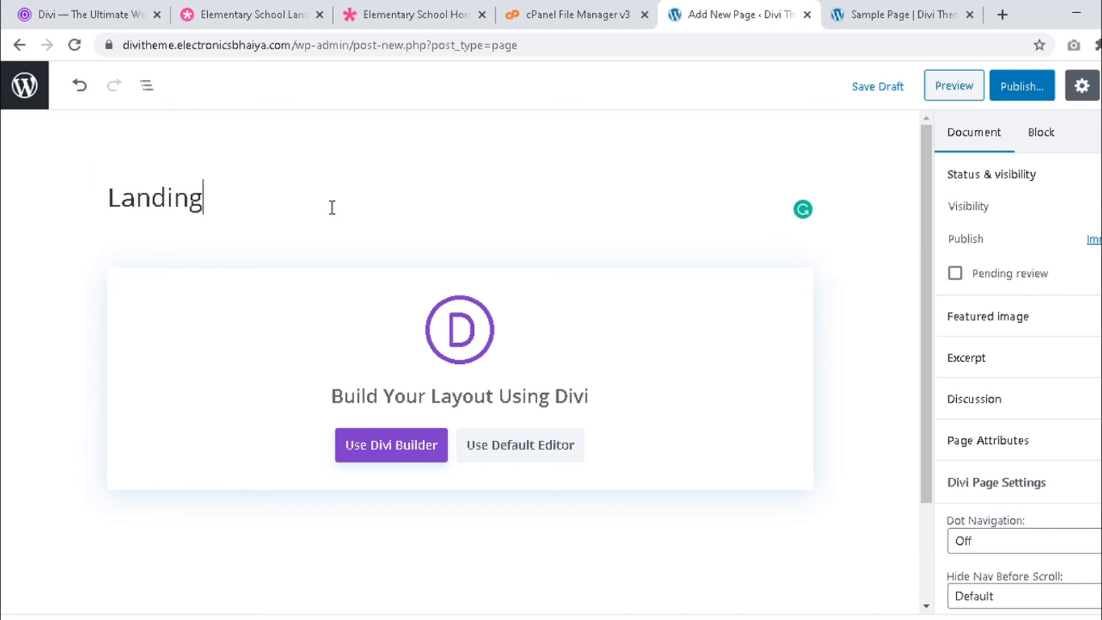
pyautogui.write(' Page')
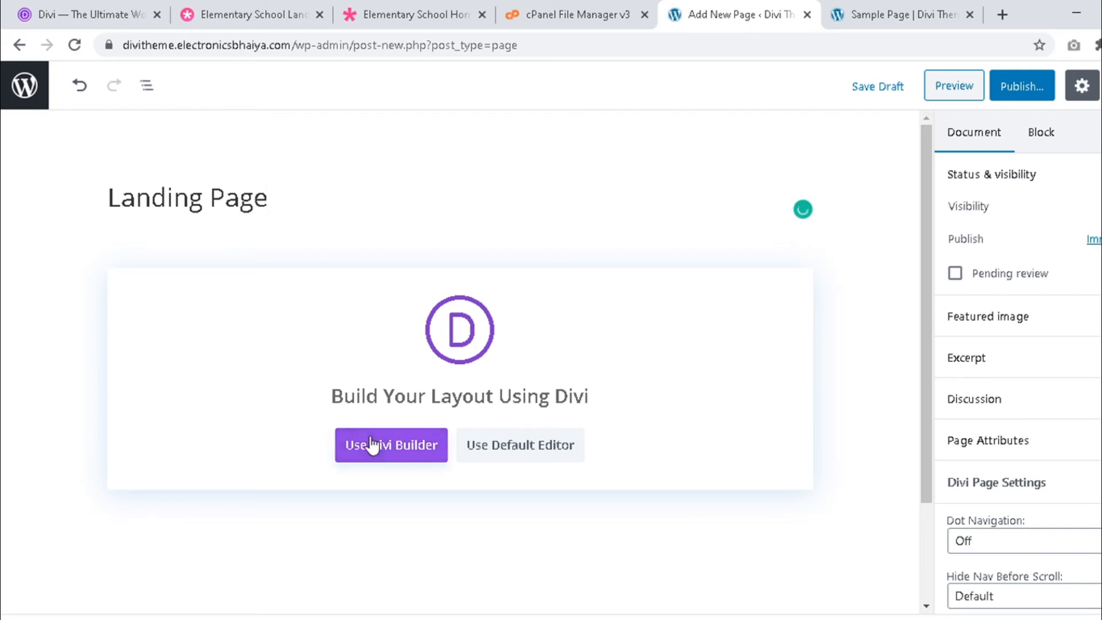
# Step: Build the page with the Divi Builder, loading the Candy Shop Landing Page from the saved layouts
pyautogui.click(438, 451)
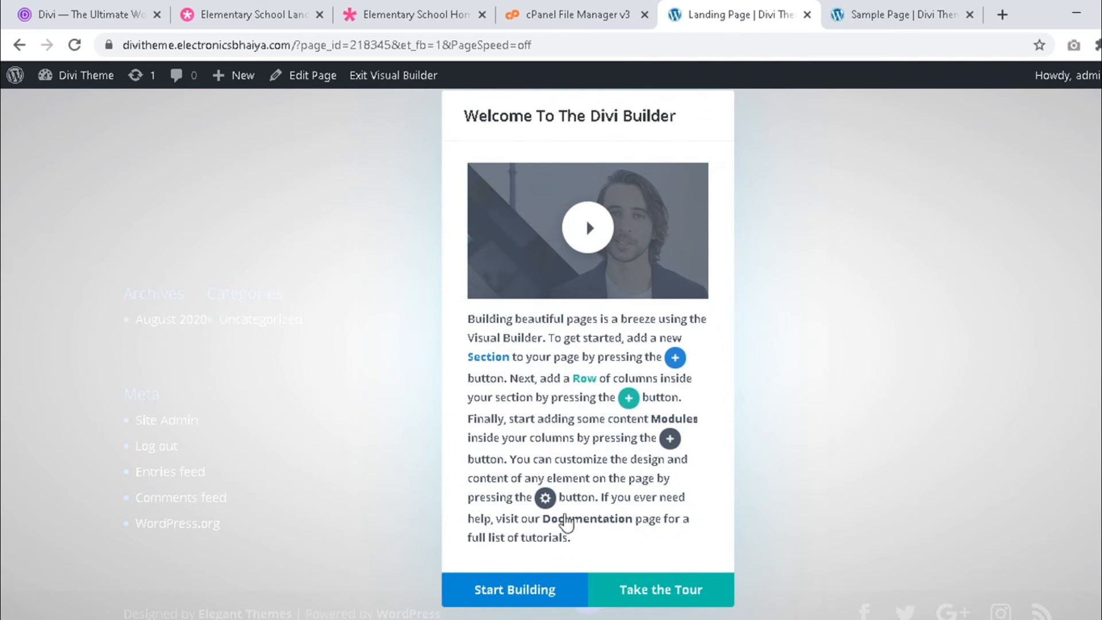
pyautogui.click(584, 598)
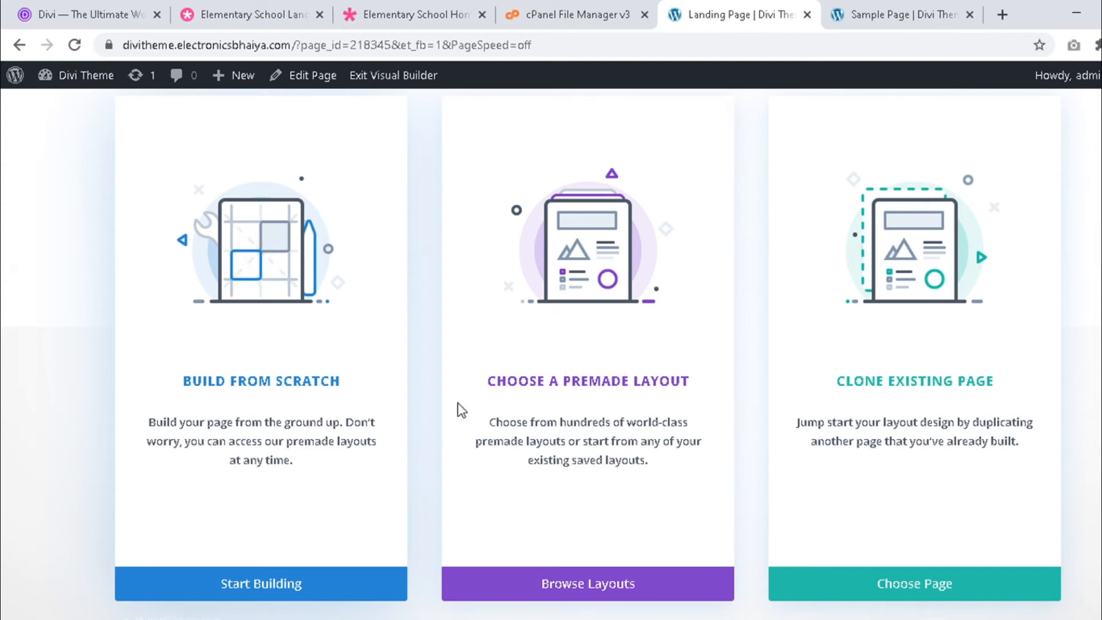
pyautogui.click(598, 586)
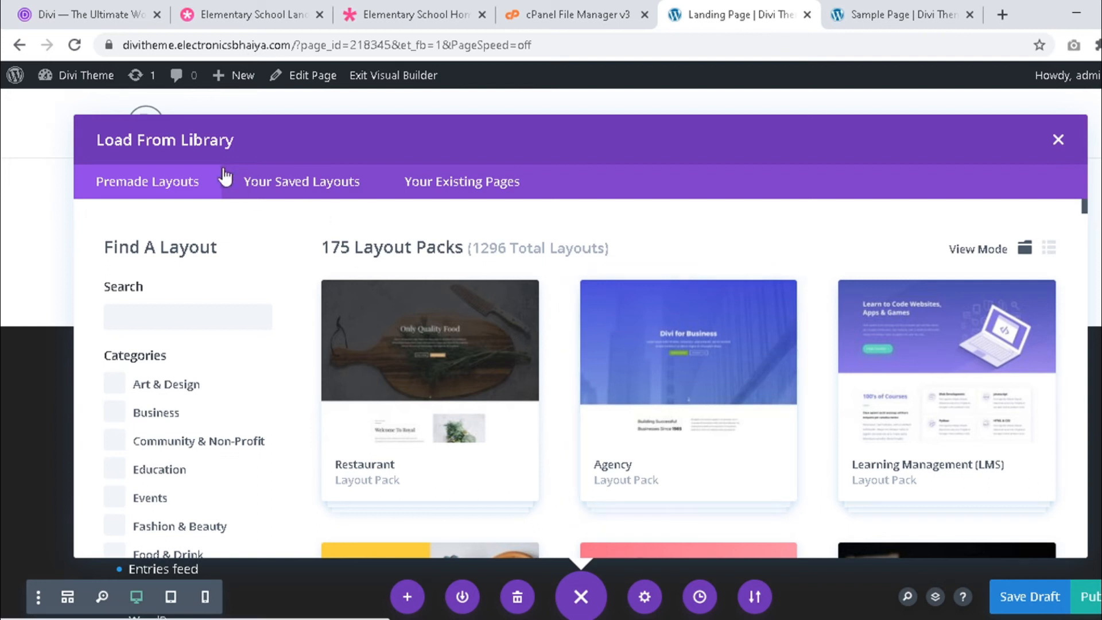
pyautogui.click(287, 185)
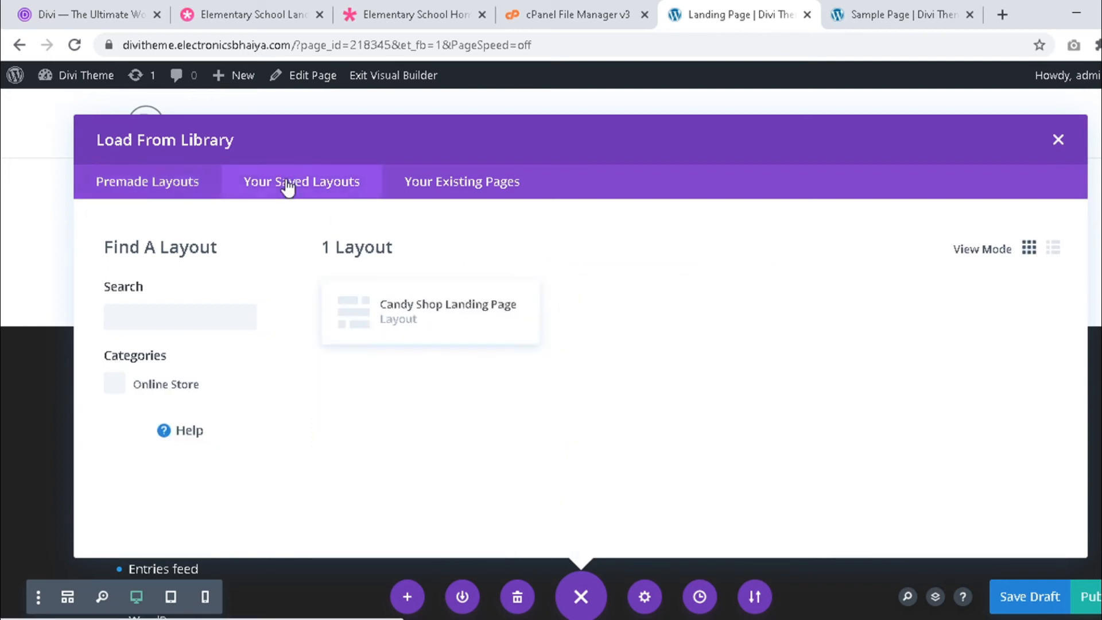
pyautogui.click(483, 313)
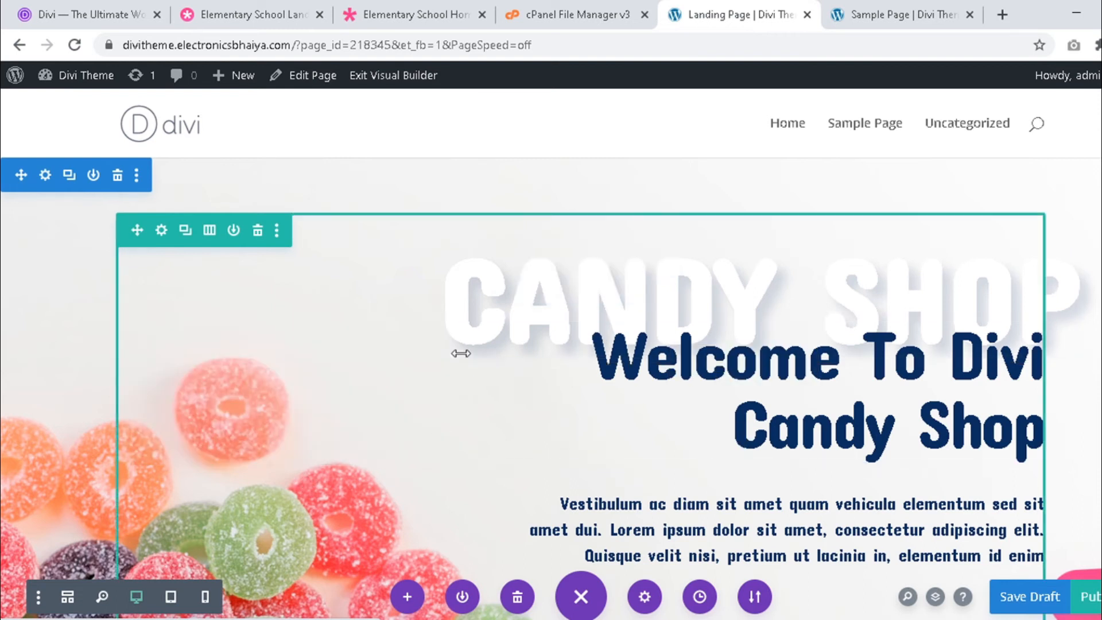
# Step: Review the loaded Candy Shop layout from the hero section to the candy image below it, and publish the page
pyautogui.scroll(-3, 582, 389)
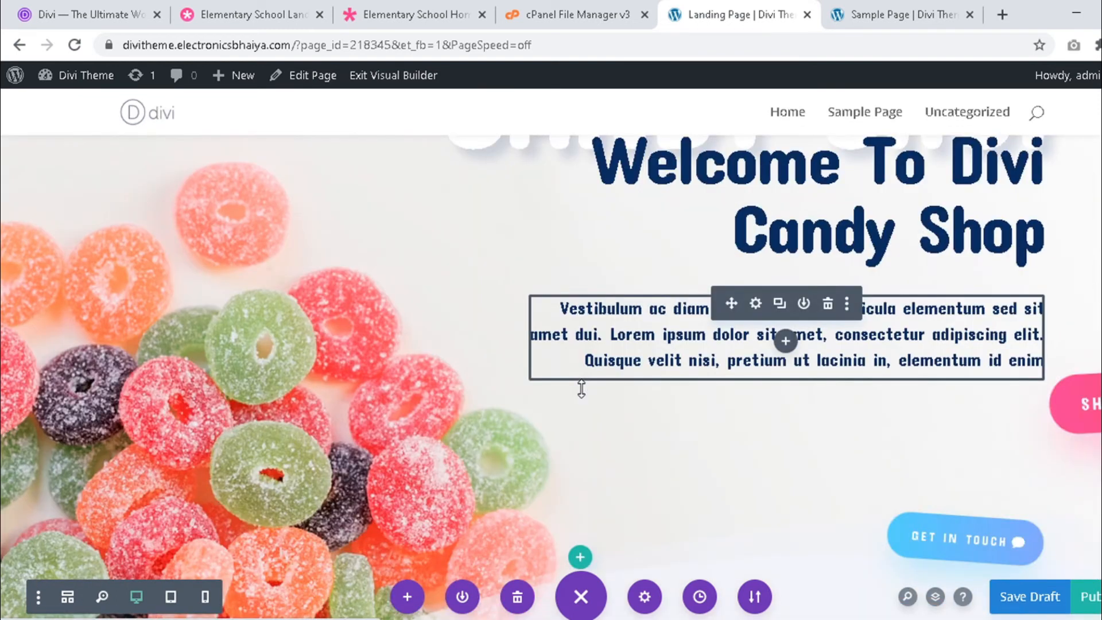
pyautogui.scroll(-2, 581, 389)
pyautogui.scroll(-2, 581, 390)
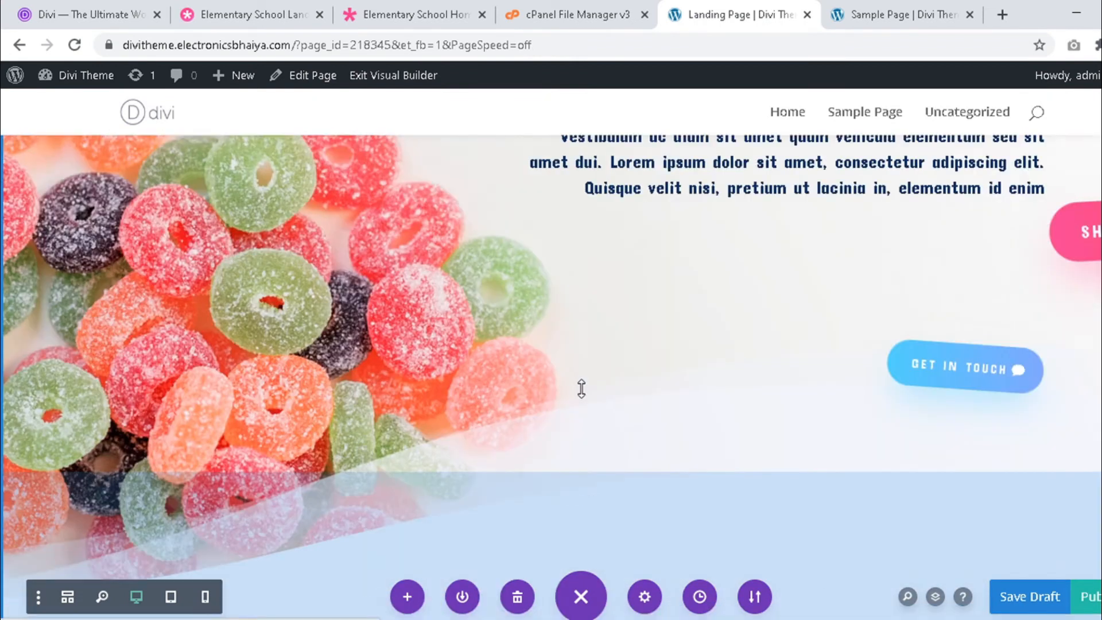
pyautogui.scroll(3, 581, 390)
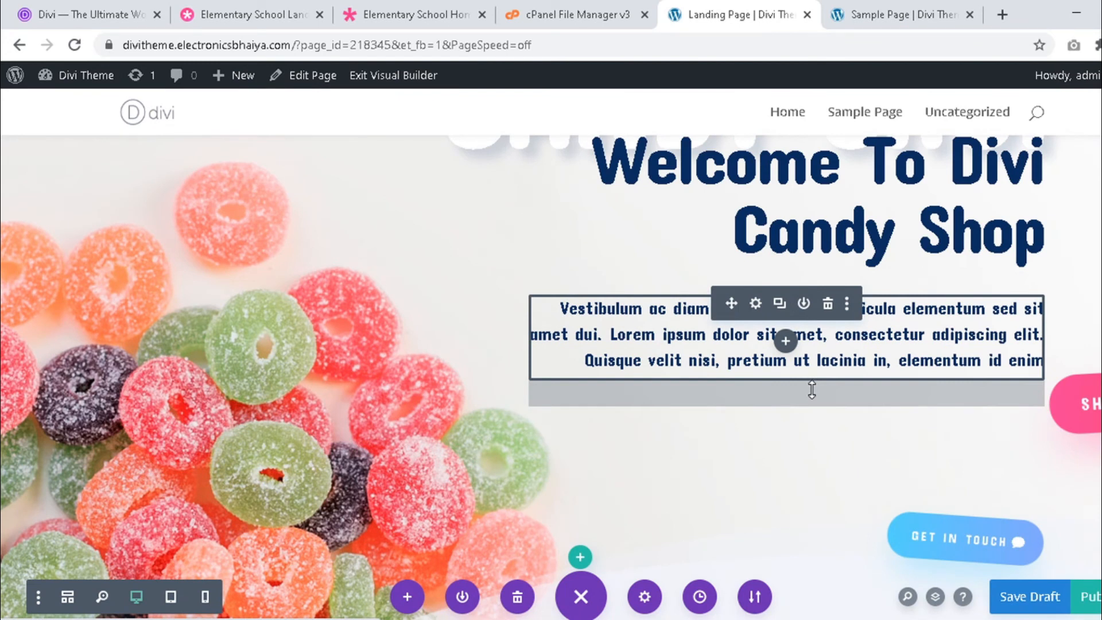
pyautogui.scroll(-3, 812, 389)
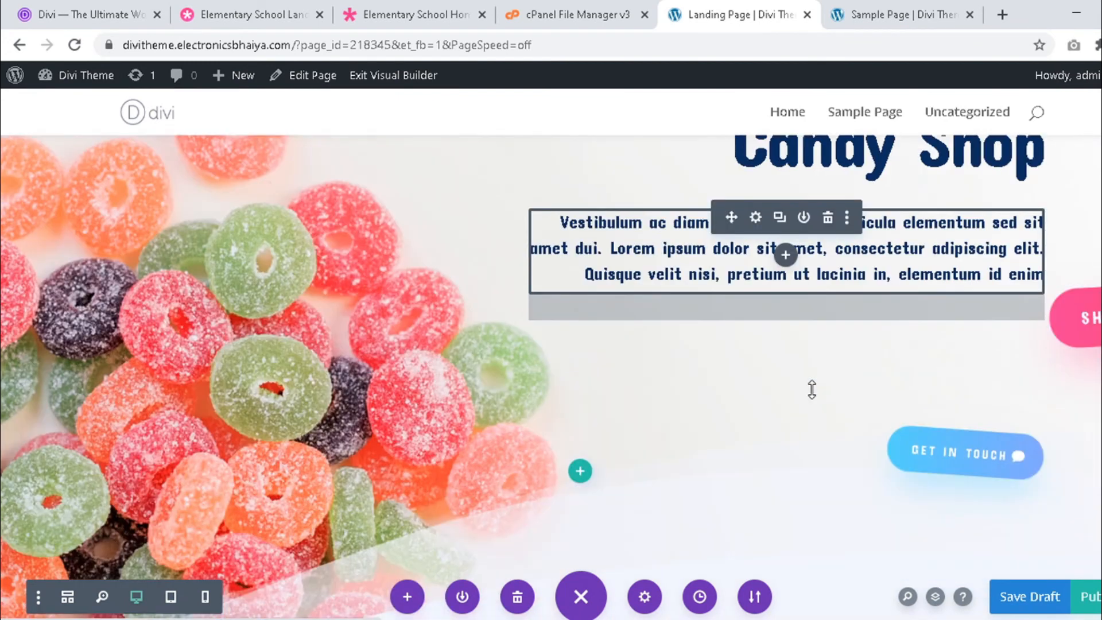
pyautogui.scroll(-1, 811, 389)
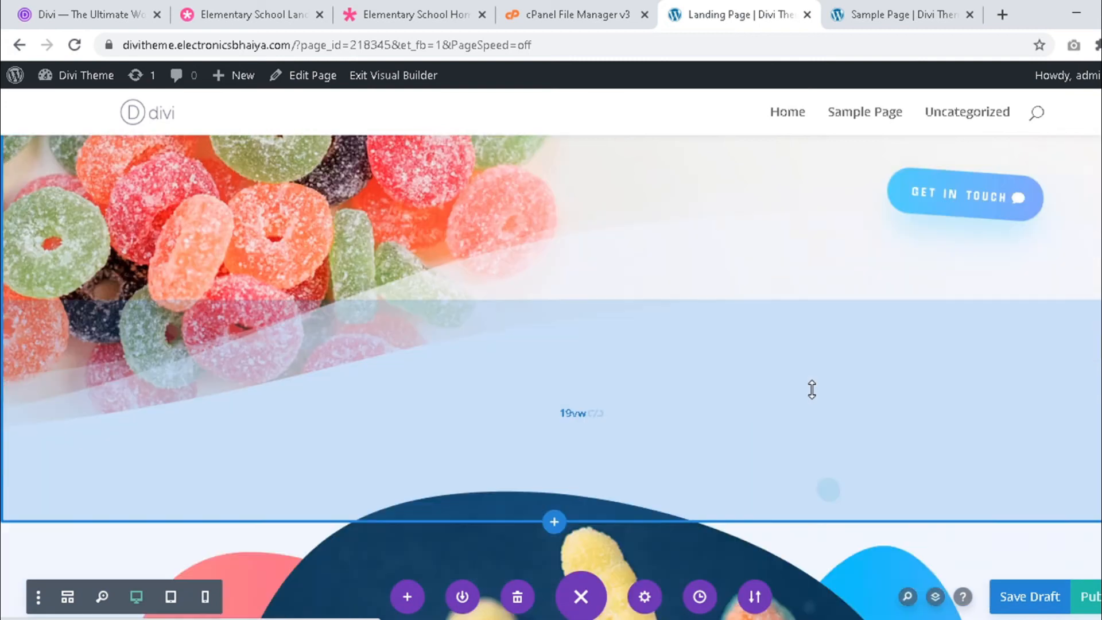
pyautogui.scroll(-1, 811, 389)
pyautogui.scroll(-1, 811, 389)
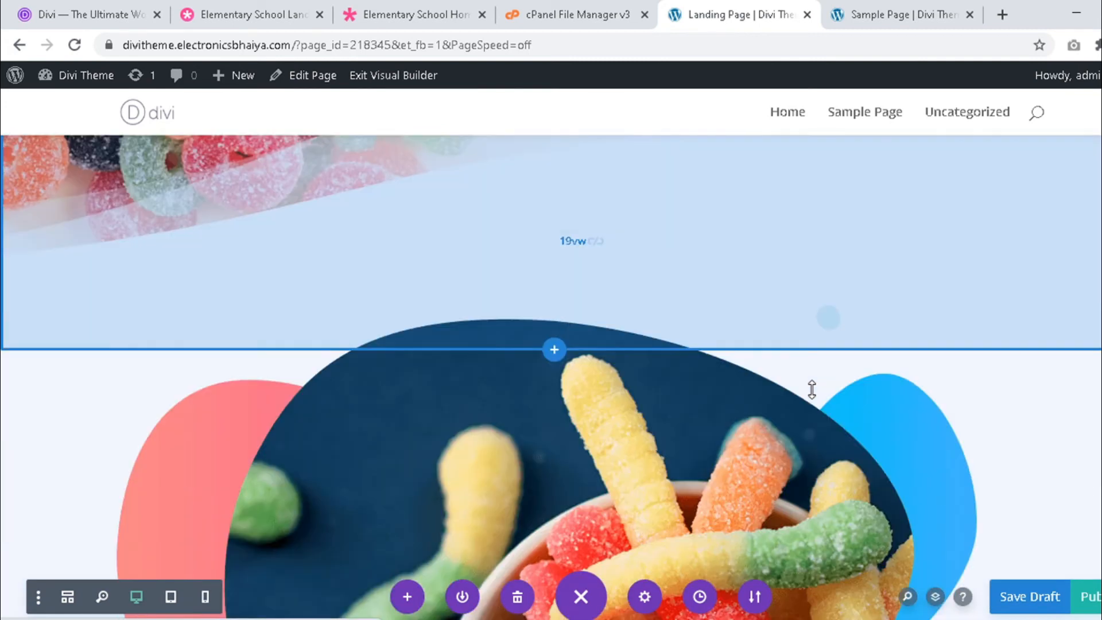
pyautogui.scroll(-1, 811, 389)
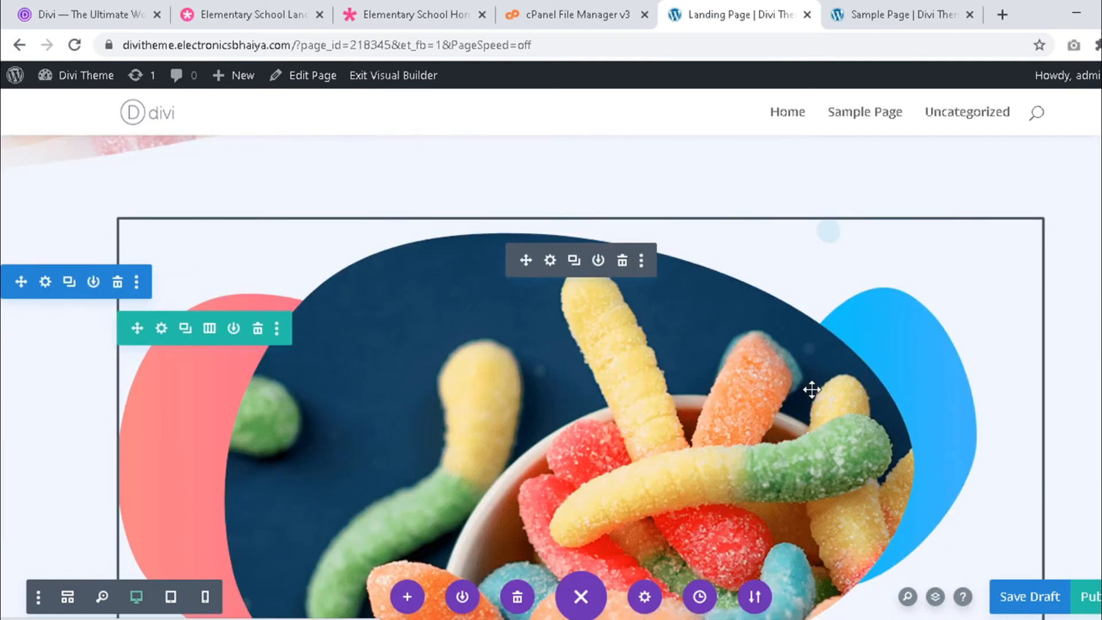
pyautogui.scroll(-1, 811, 389)
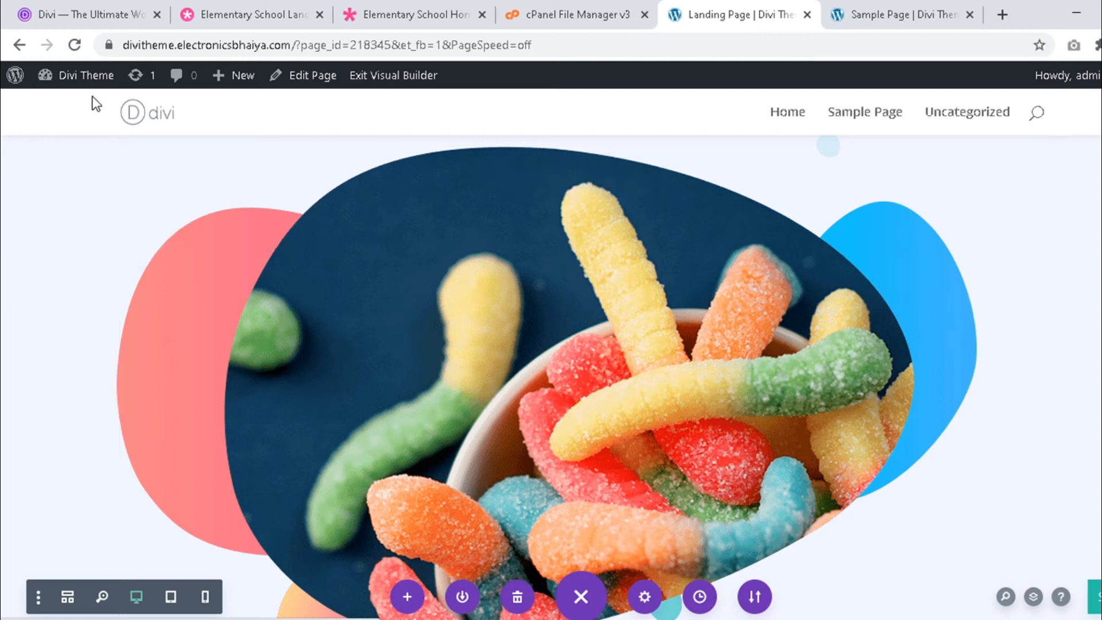
# Step: Return to the WordPress dashboard, reload the live site, and examine the Landing Page's design from the hero to the About Us section
pyautogui.moveTo(90, 82)
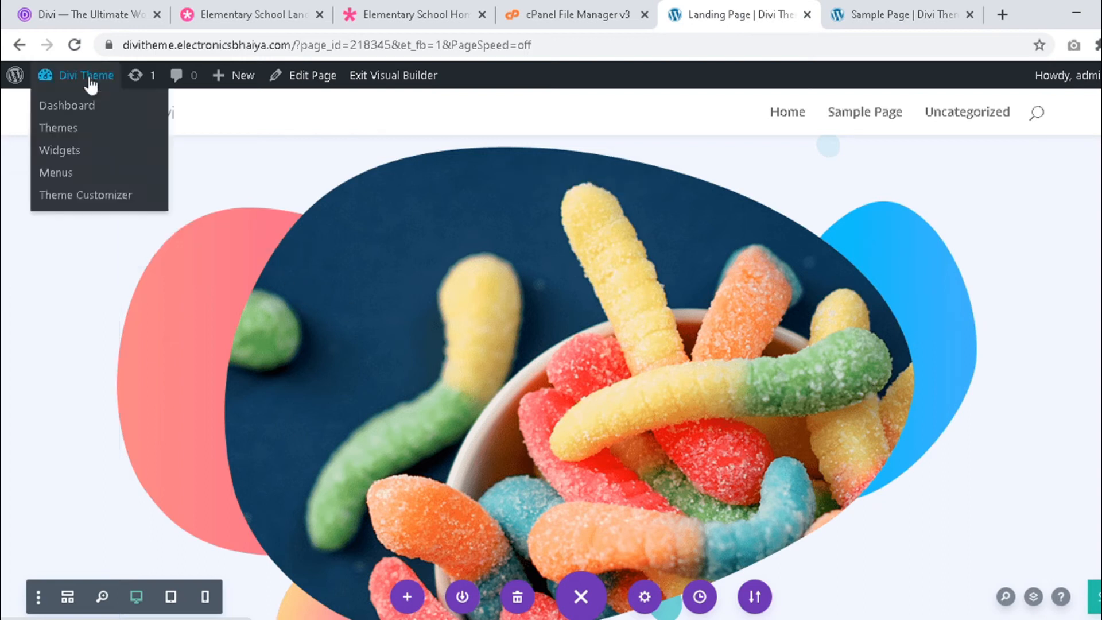
pyautogui.click(79, 107)
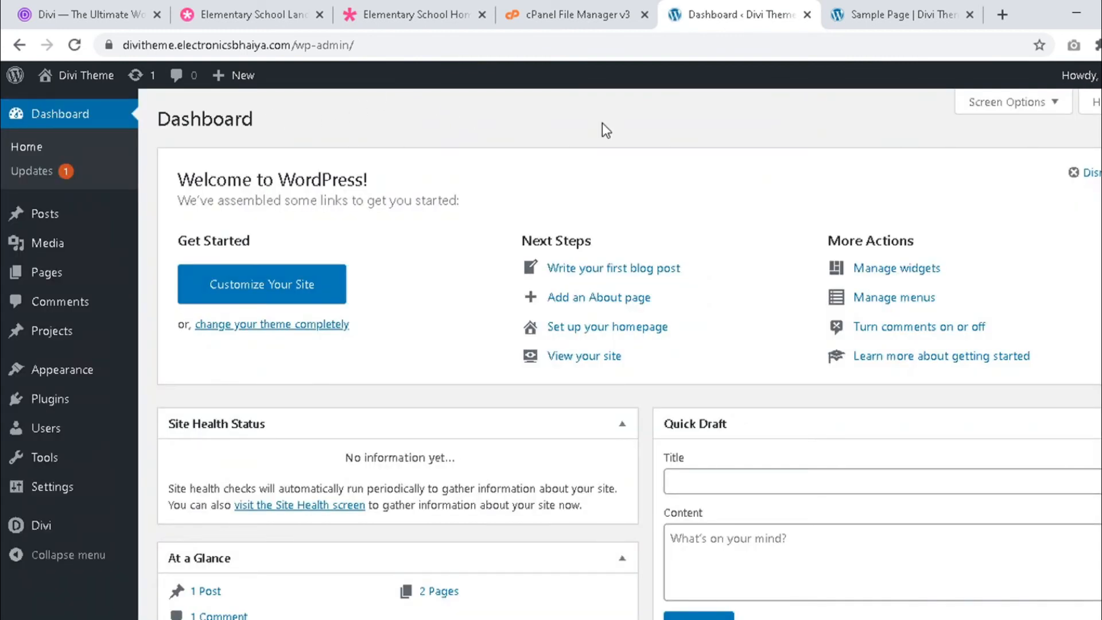
pyautogui.click(918, 5)
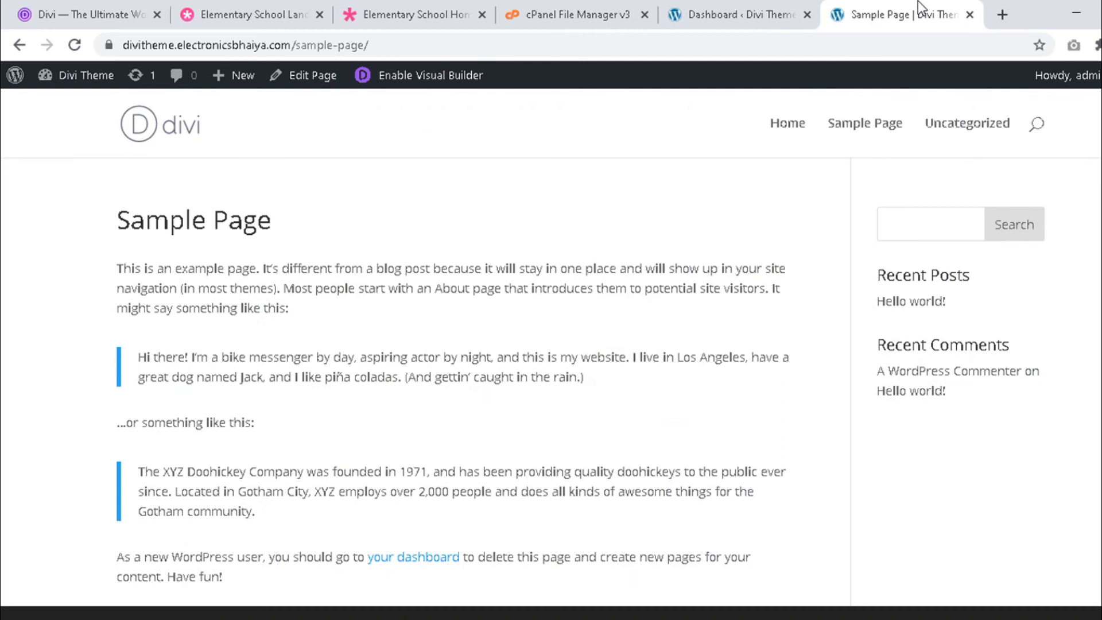
pyautogui.press('F5')
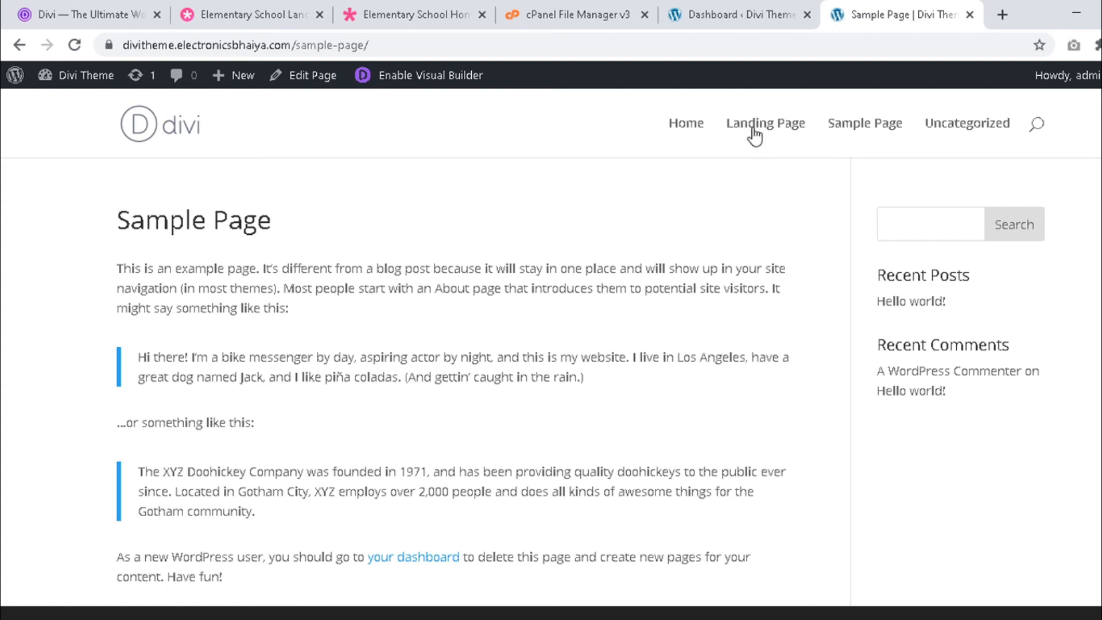
pyautogui.click(782, 127)
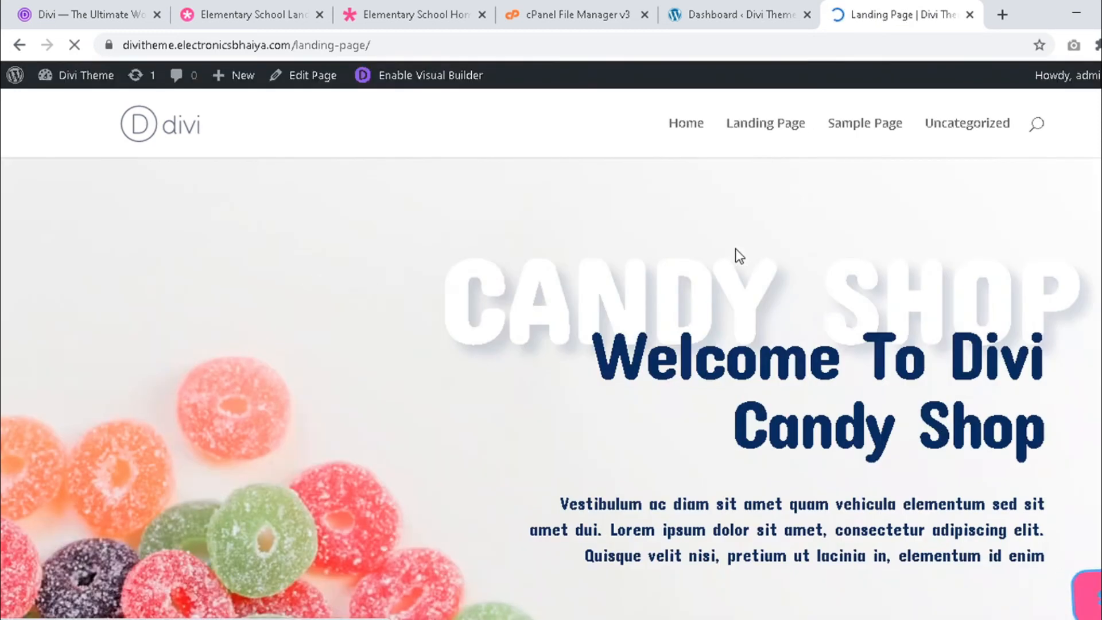
pyautogui.scroll(-6, 735, 259)
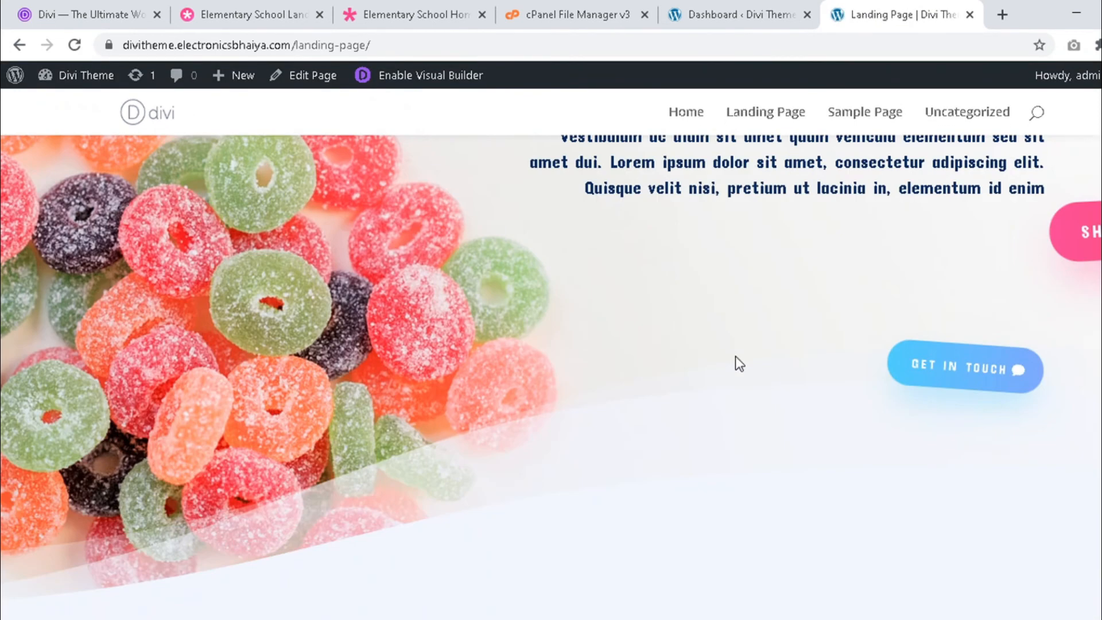
pyautogui.scroll(-15, 735, 356)
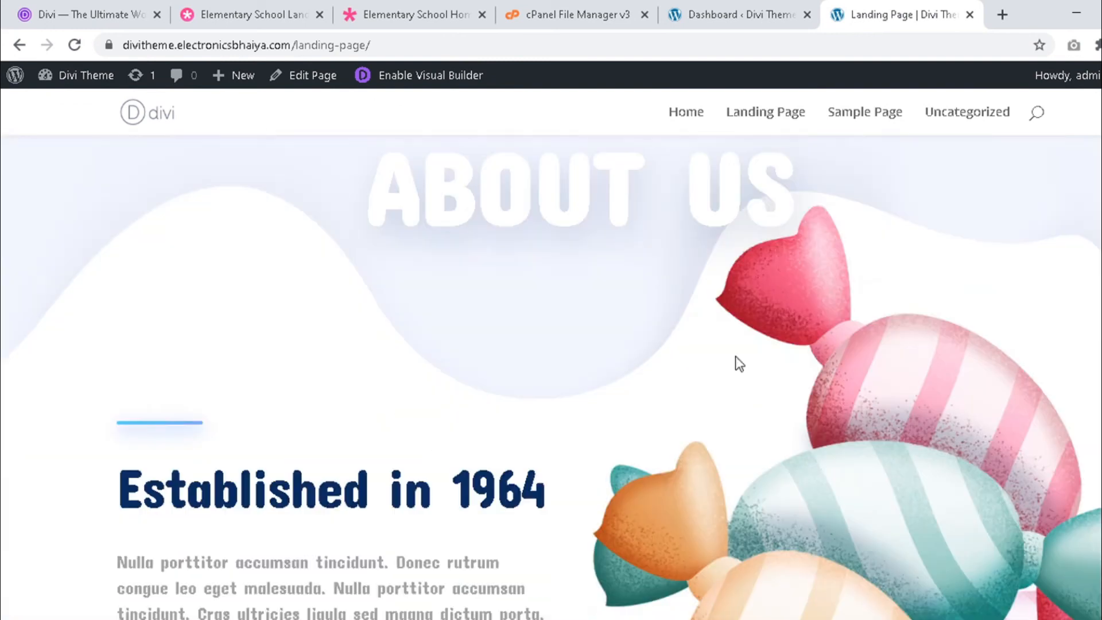
pyautogui.scroll(-5, 735, 364)
# Step: Return to the WordPress dashboard, go to the Divi Library, and open the form for importing layouts
pyautogui.click(714, 4)
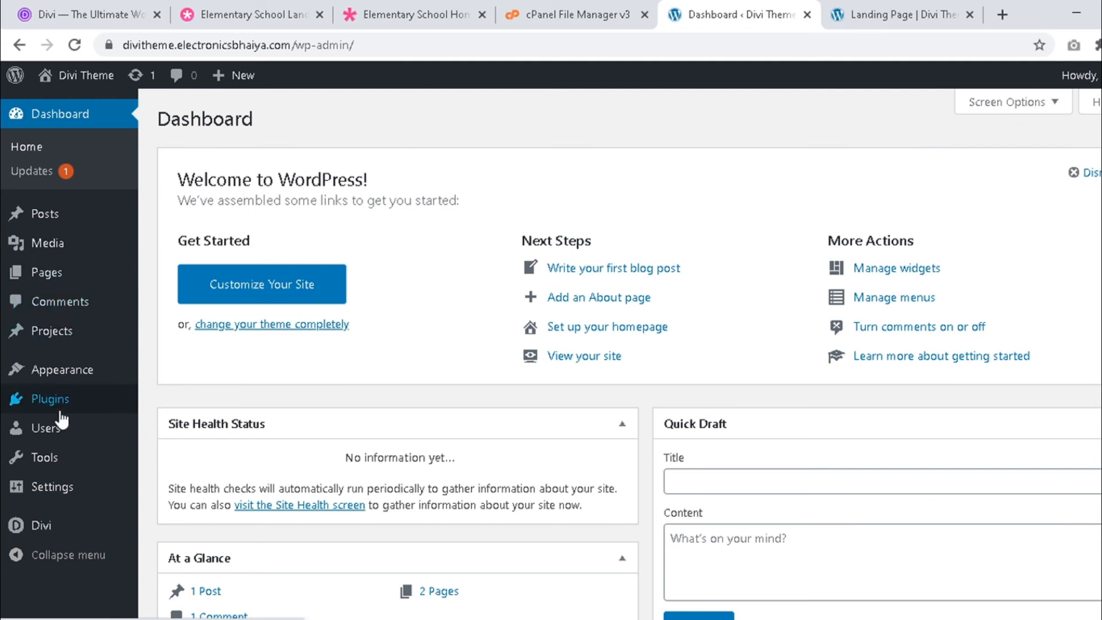
pyautogui.moveTo(58, 402)
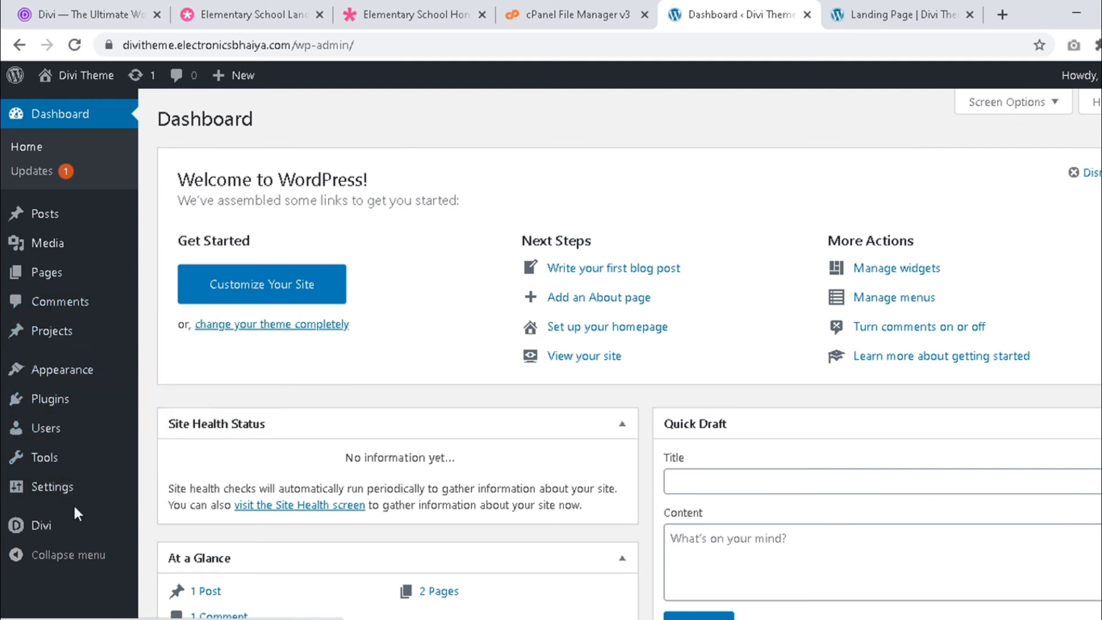
pyautogui.moveTo(69, 525)
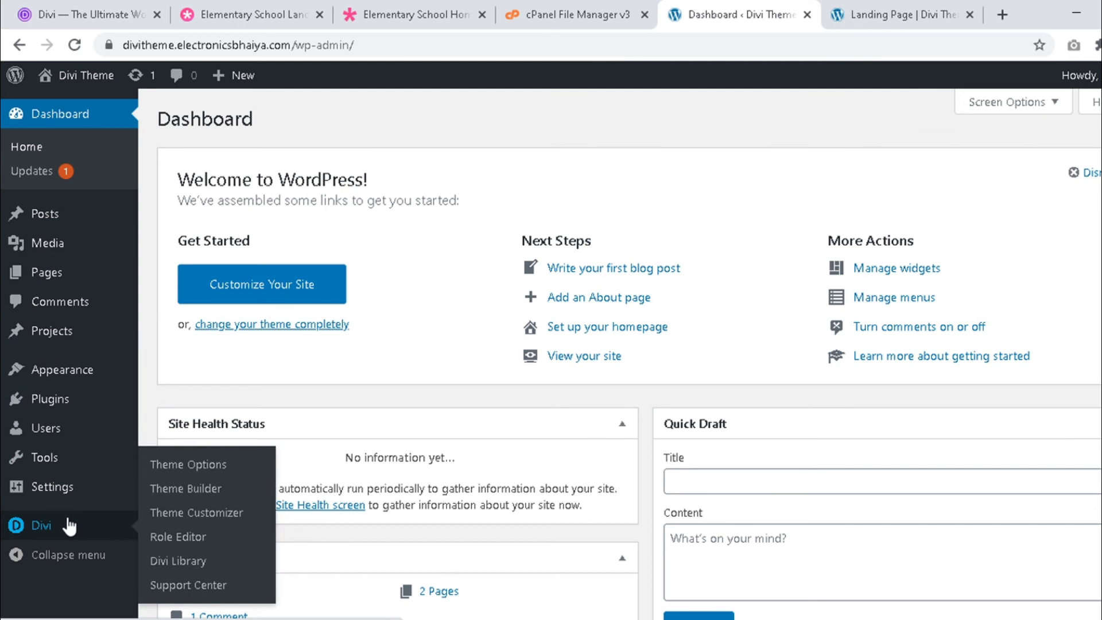
pyautogui.click(196, 565)
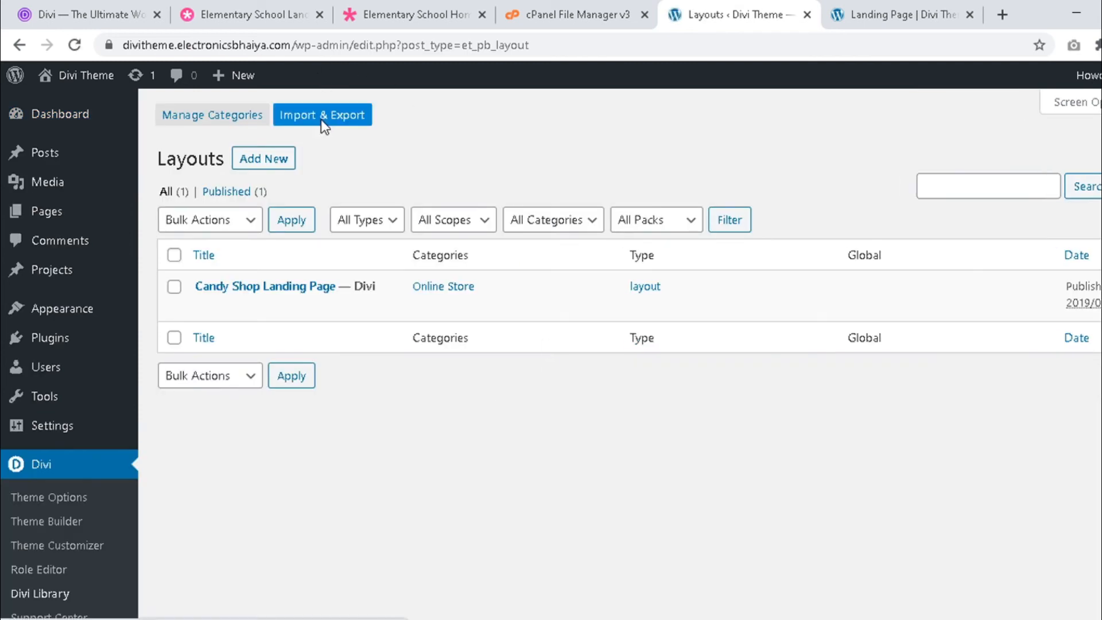
pyautogui.click(322, 116)
pyautogui.click(571, 262)
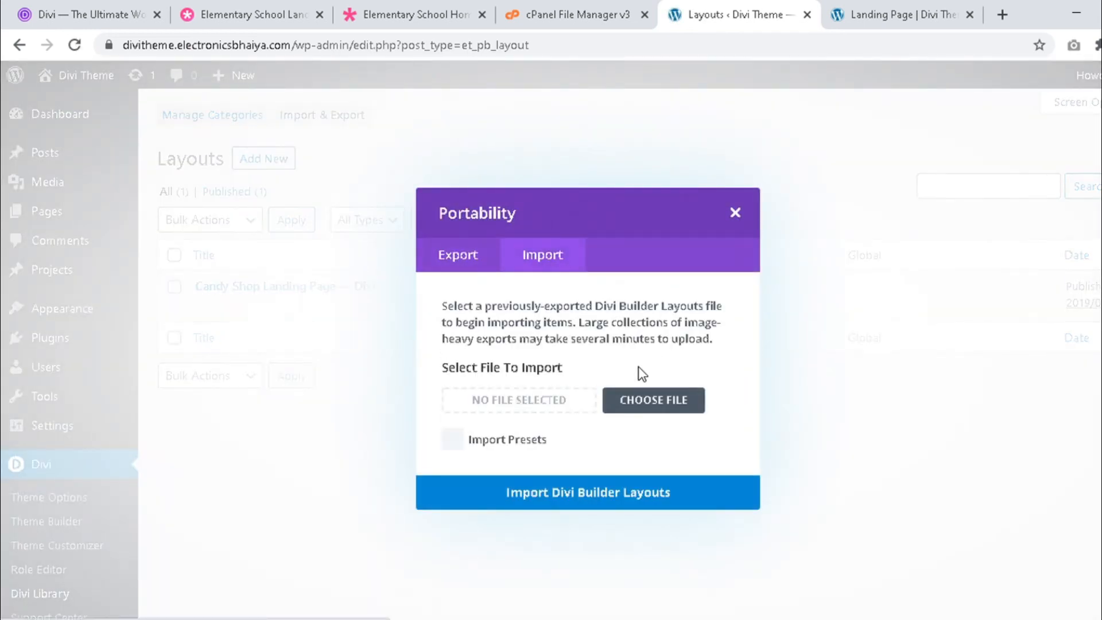
# Step: Import candy-shop-contact-page from the Candy Shop folder into the Divi Library with its presets included, and close the import dialog
pyautogui.click(647, 401)
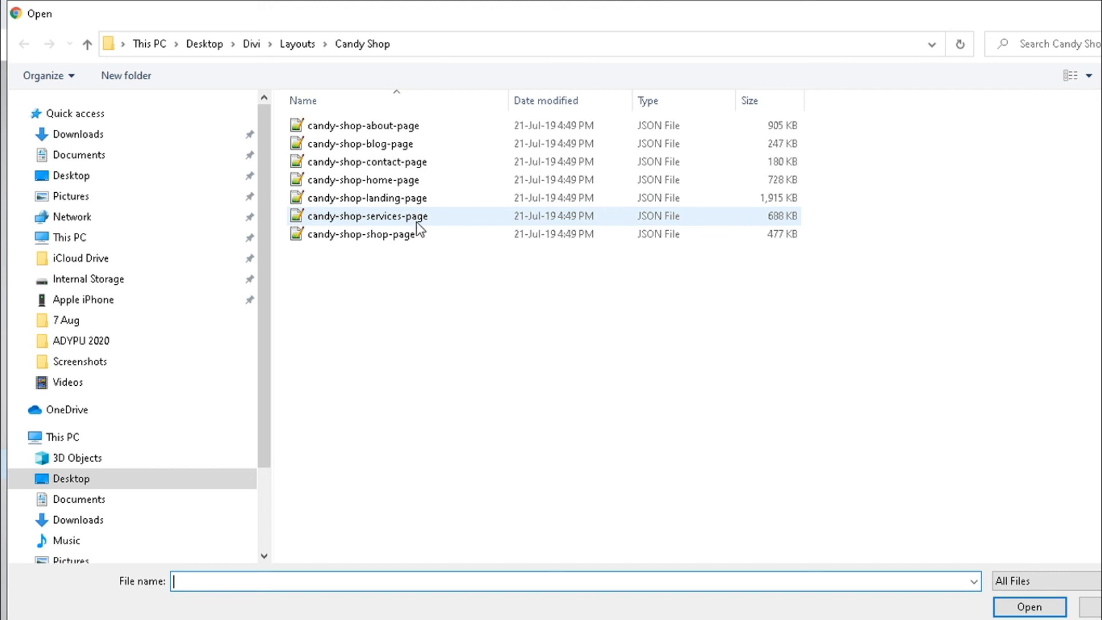
pyautogui.click(423, 165)
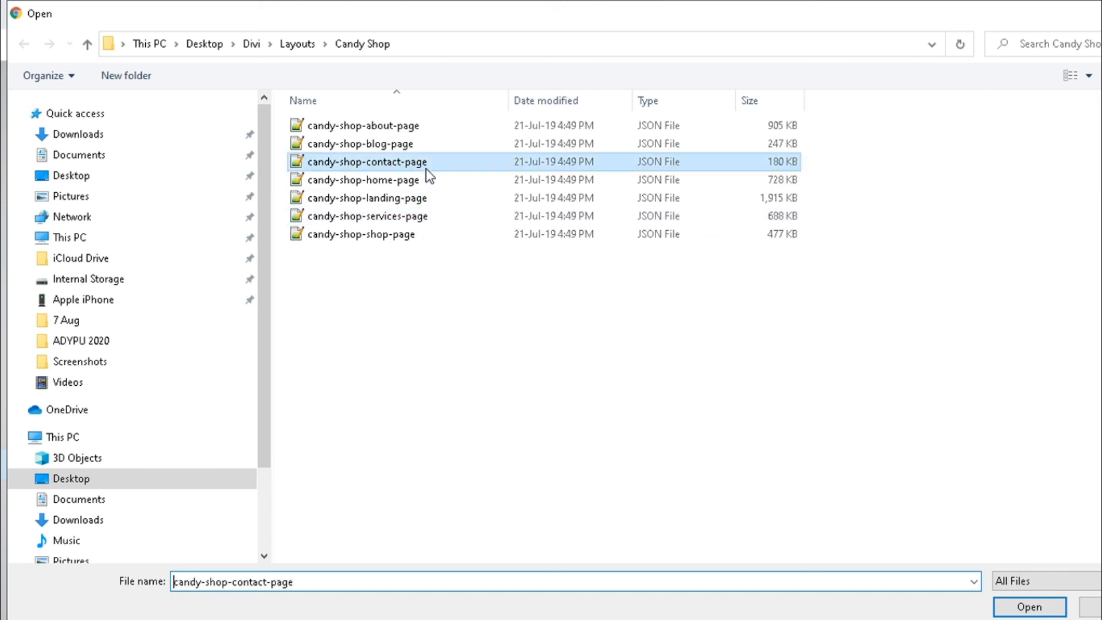
pyautogui.click(1028, 607)
pyautogui.click(452, 439)
pyautogui.click(537, 497)
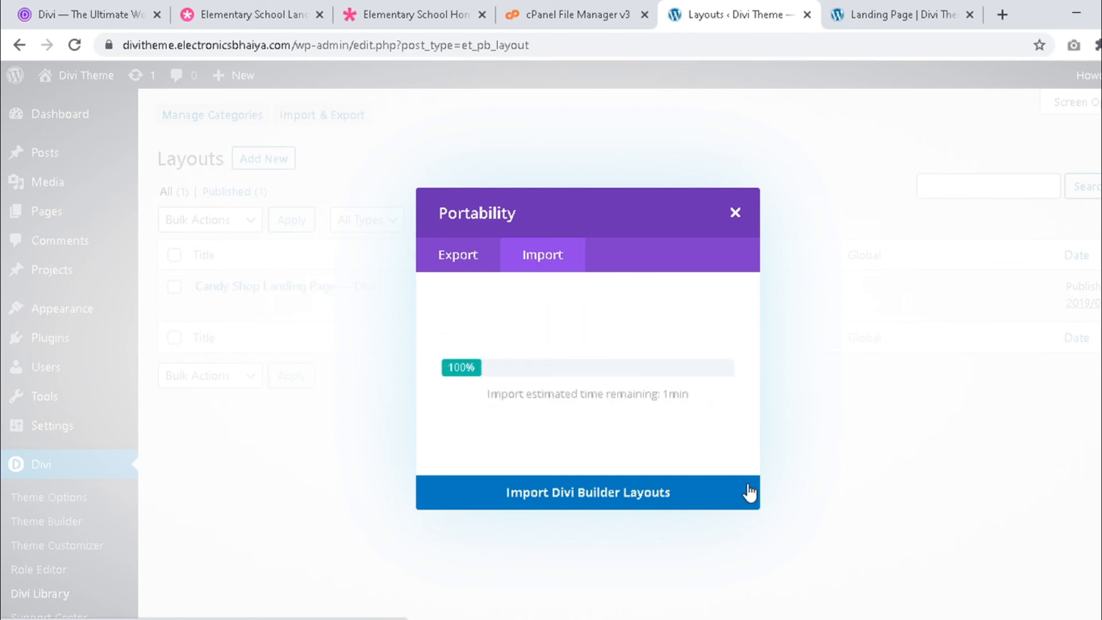
pyautogui.click(737, 213)
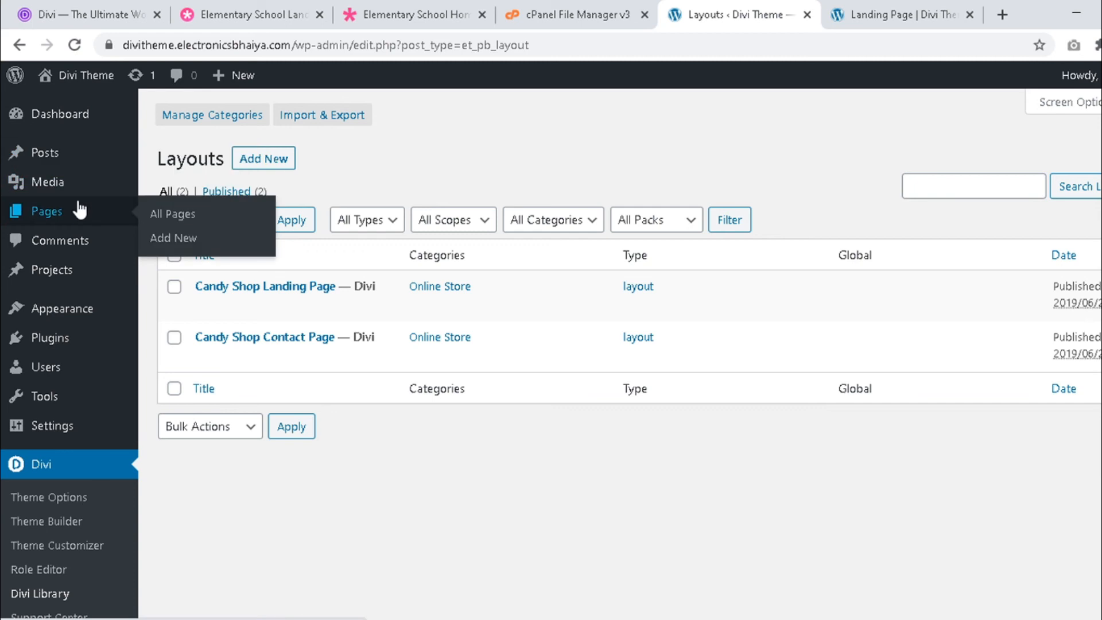
# Step: Add a new WordPress page, dismiss the block editor's welcome guide, and title the page Contact Us
pyautogui.click(74, 212)
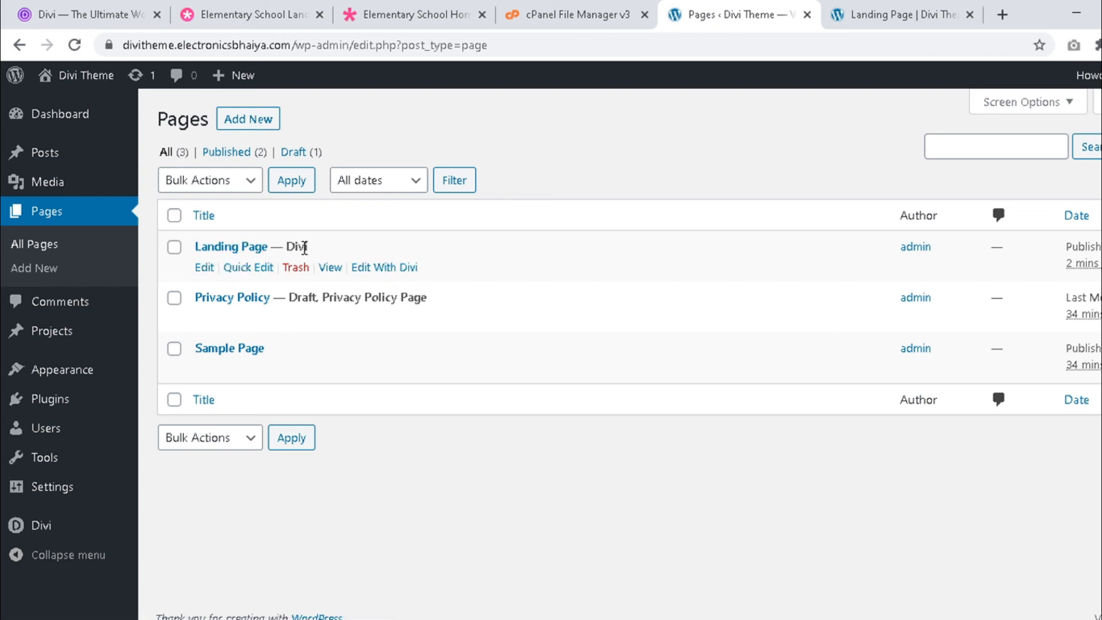
pyautogui.click(277, 119)
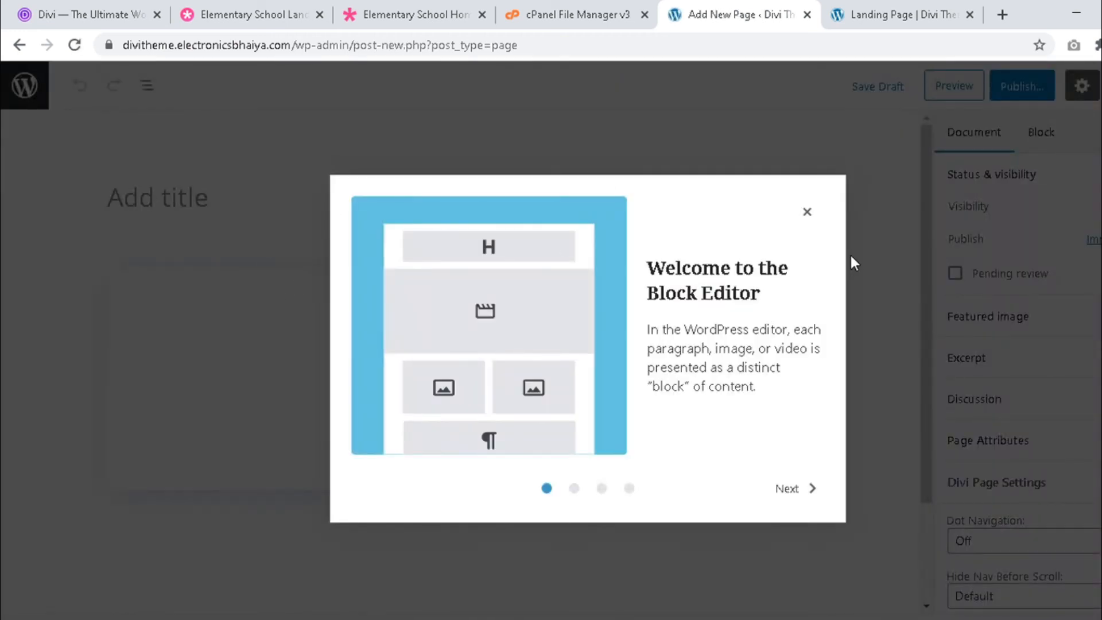
pyautogui.click(807, 212)
pyautogui.click(290, 208)
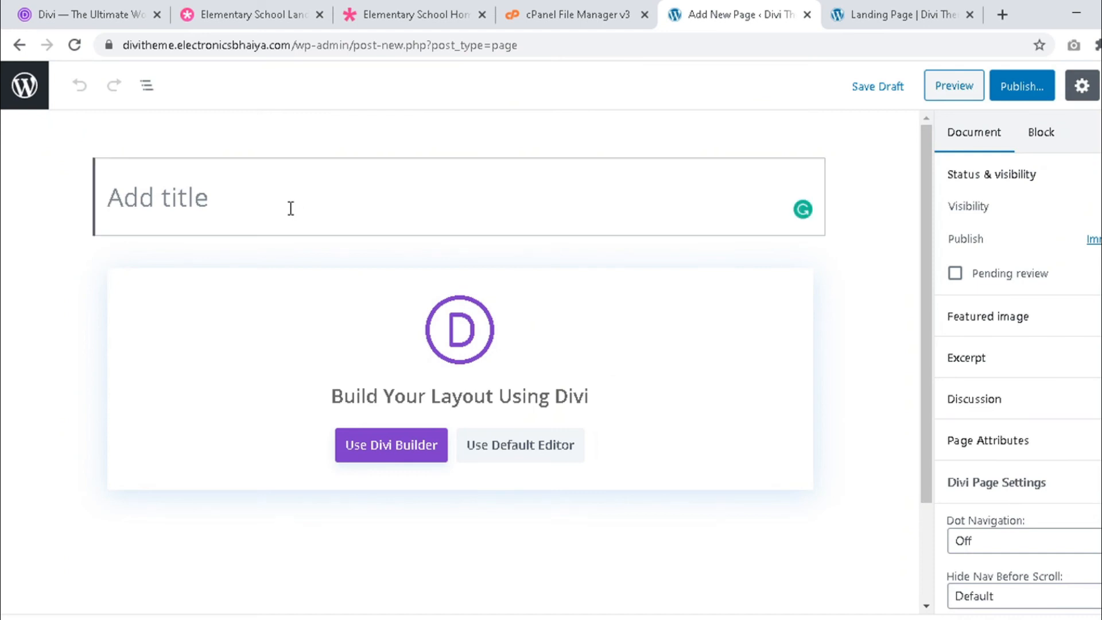
pyautogui.write('Contact Us')
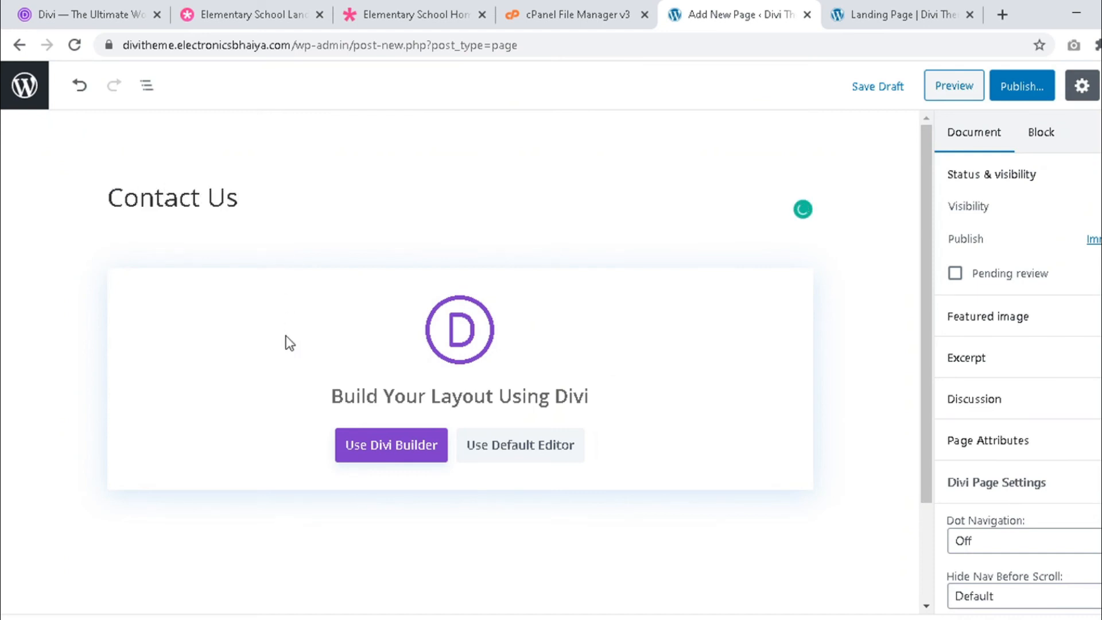
# Step: Build the Contact Us page with the Divi Builder, loading the Candy Shop Contact Page from the saved layouts
pyautogui.click(396, 446)
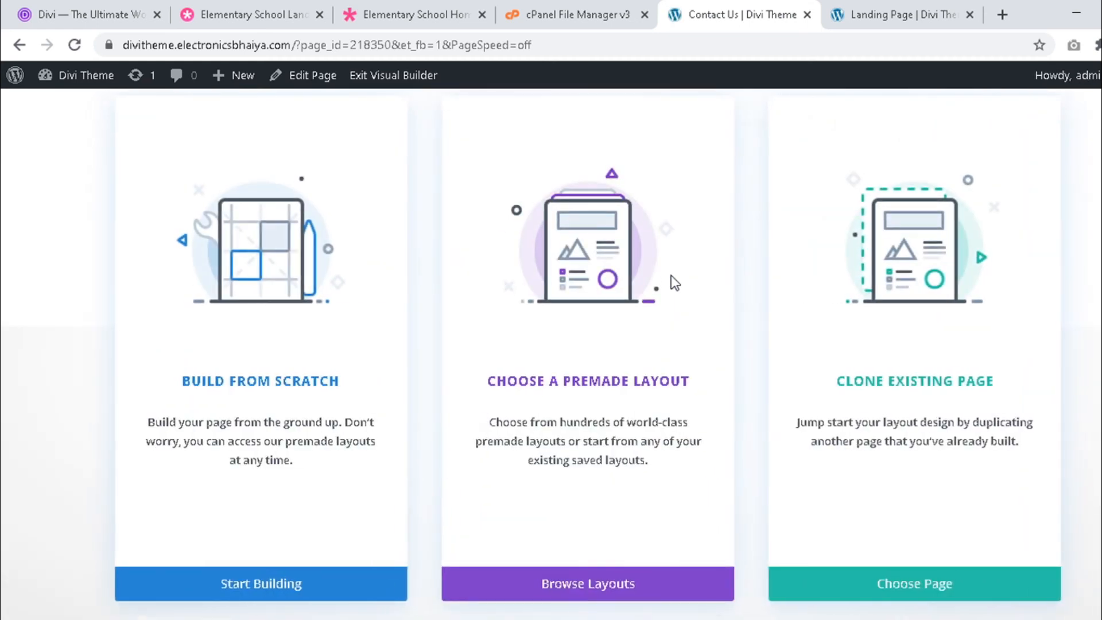
pyautogui.click(533, 588)
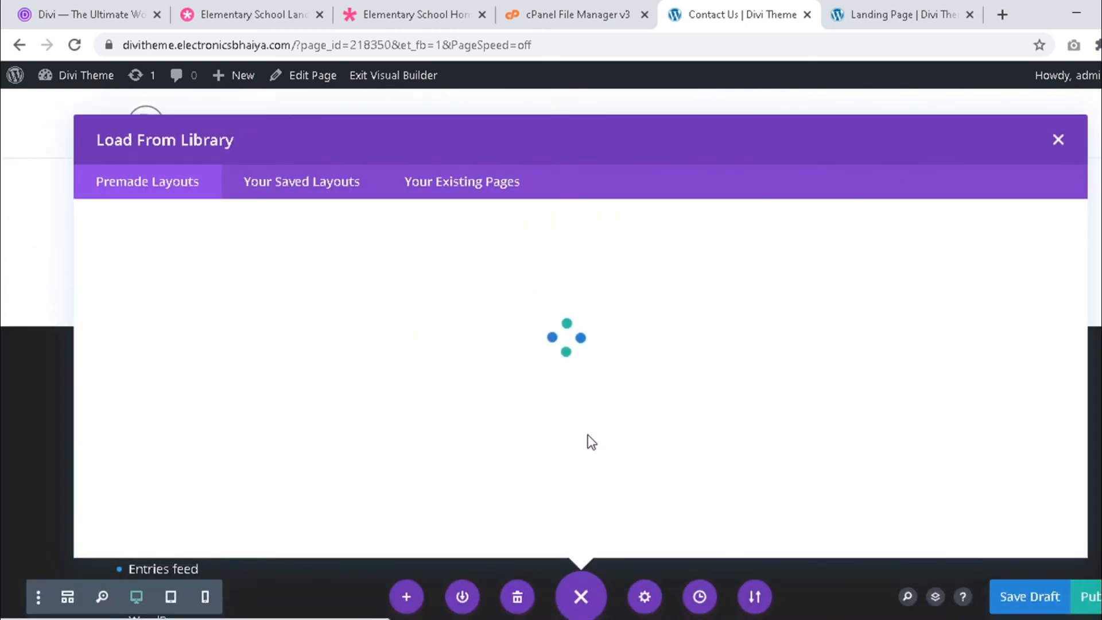
pyautogui.click(283, 187)
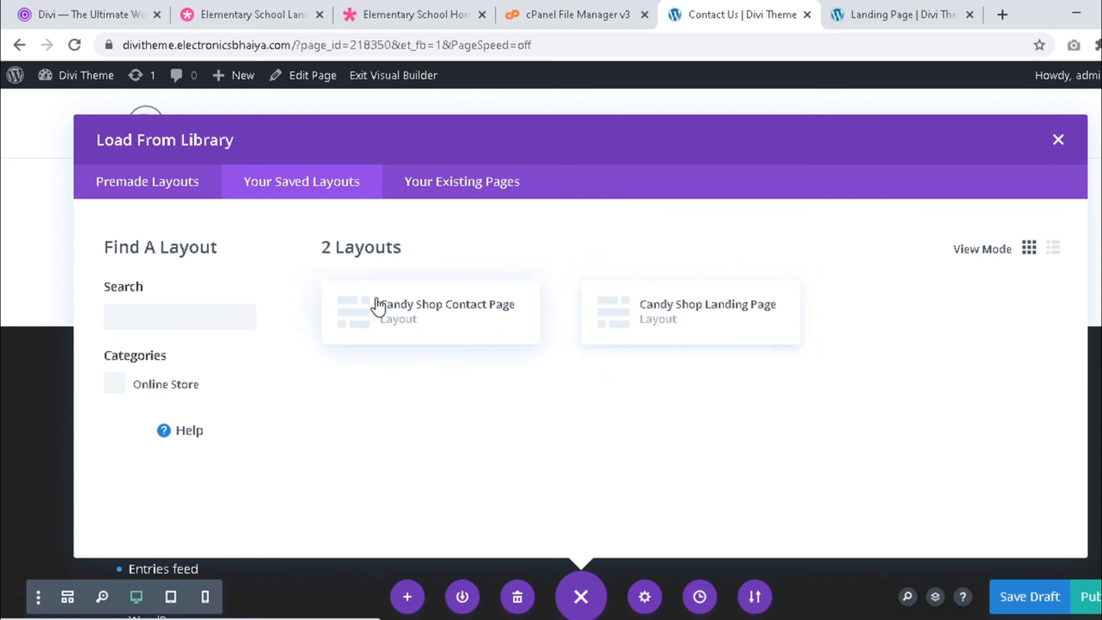
pyautogui.click(455, 316)
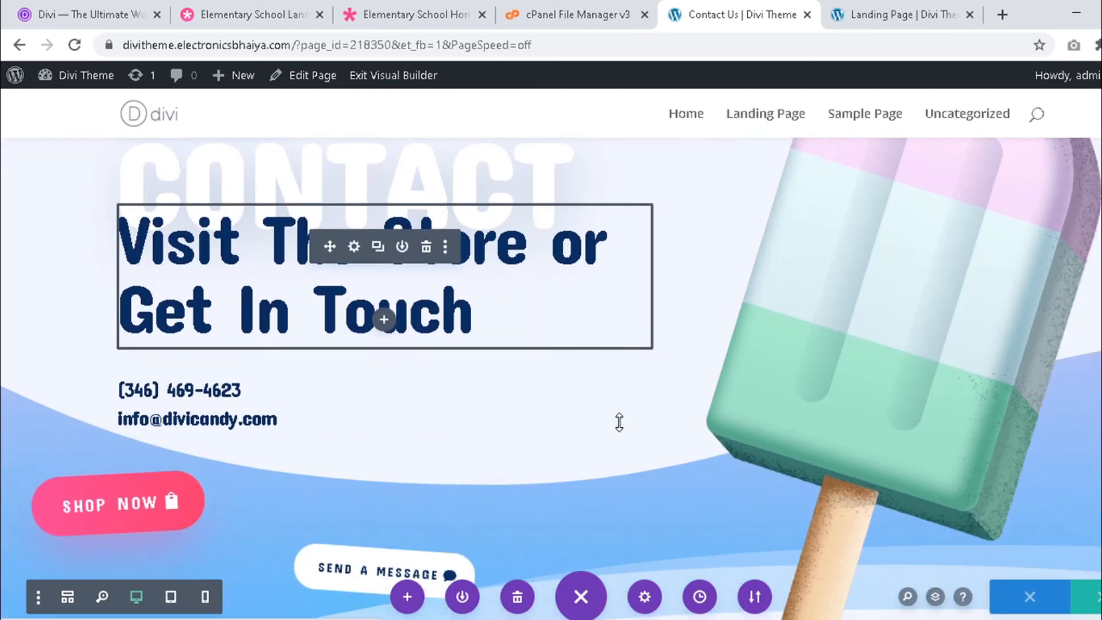
# Step: Review the loaded contact layout down to the Send Us an Email form, publish the page, and exit the Visual Builder
pyautogui.scroll(-6, 619, 422)
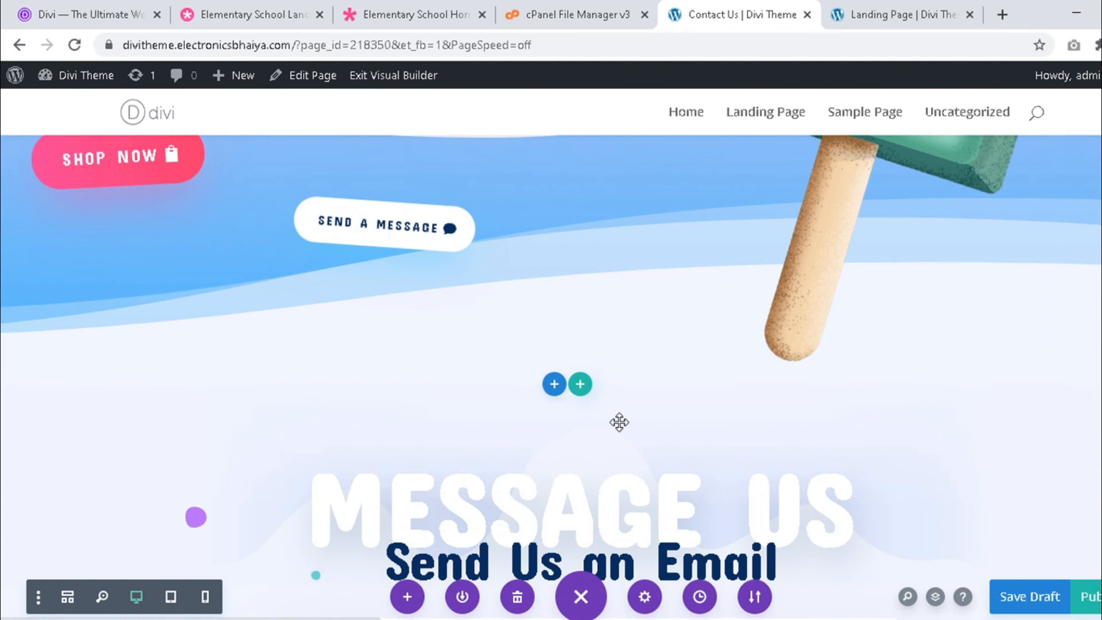
pyautogui.scroll(-3, 620, 423)
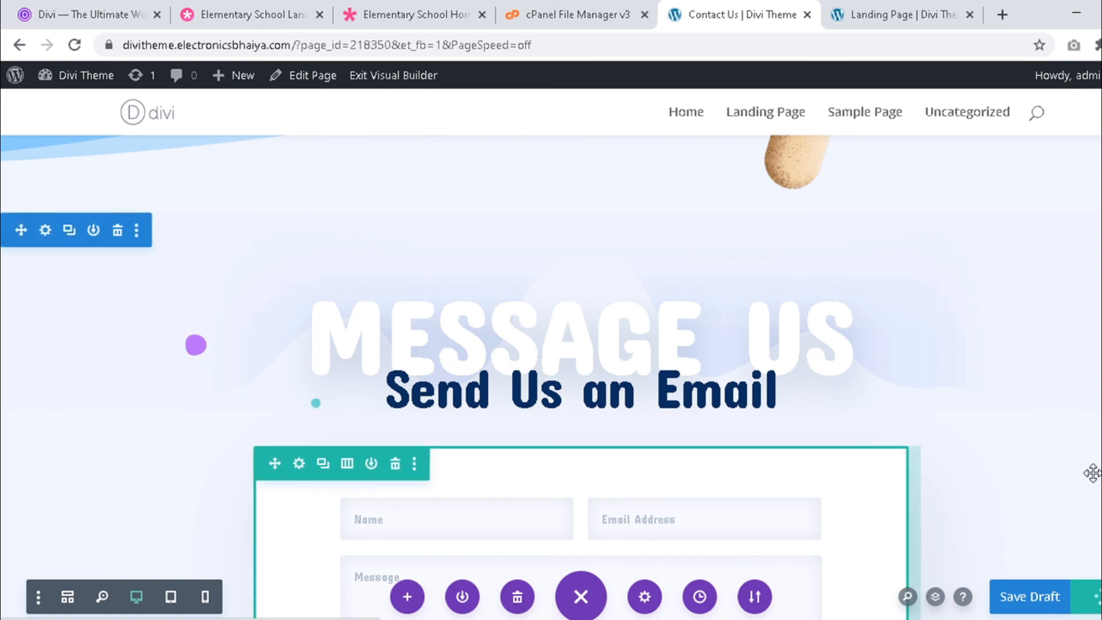
pyautogui.scroll(-2, 1092, 473)
pyautogui.scroll(-3, 1092, 473)
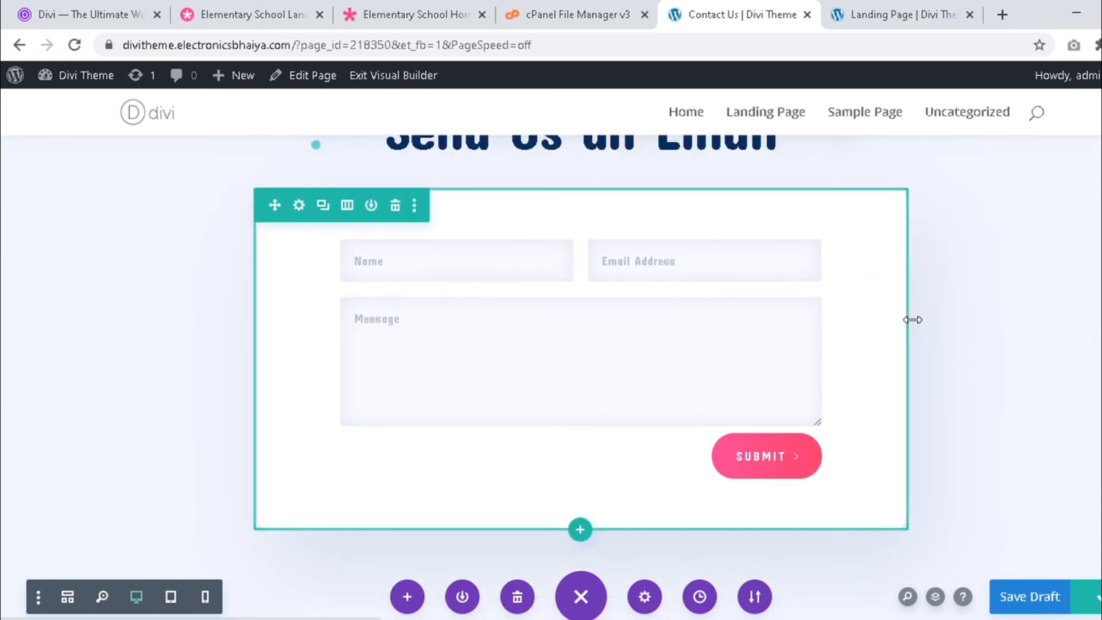
pyautogui.scroll(-2, 897, 330)
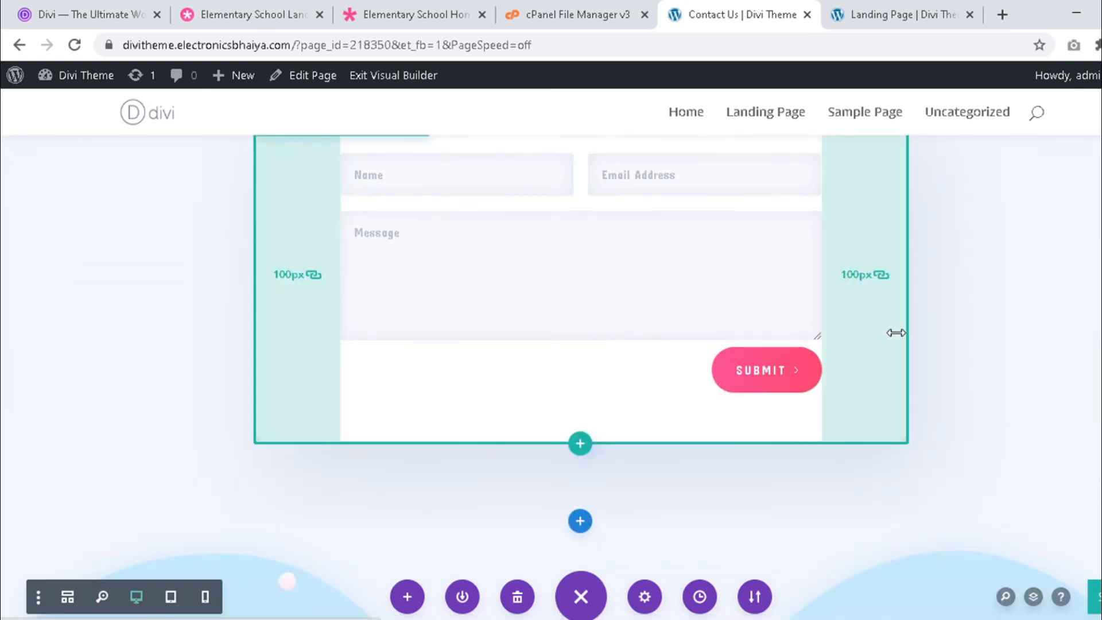
pyautogui.scroll(2, 895, 332)
pyautogui.scroll(2, 896, 332)
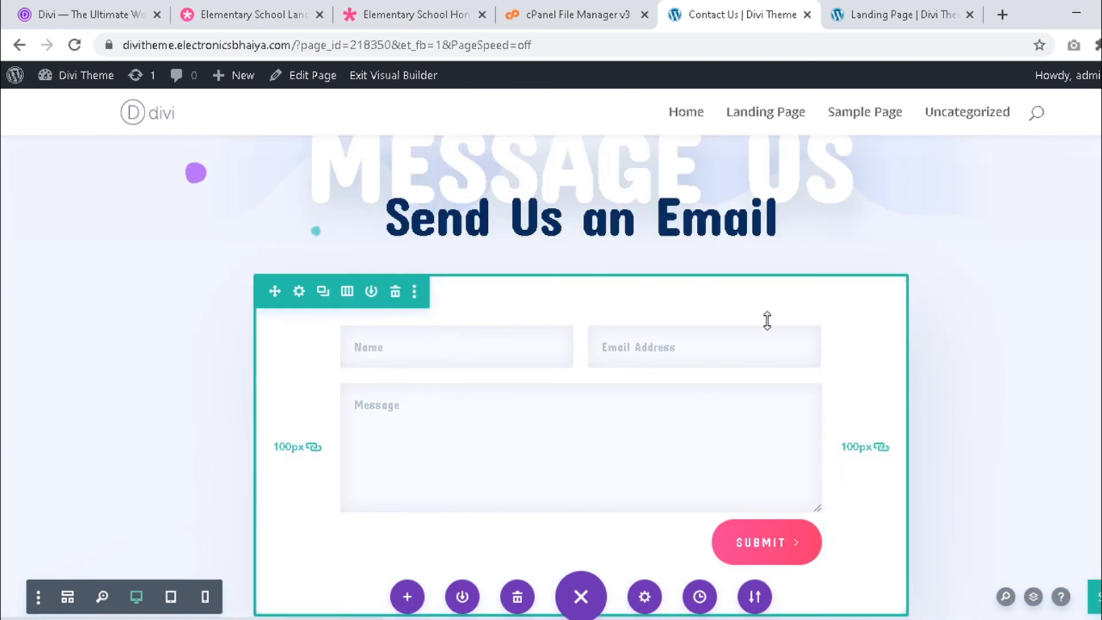
pyautogui.scroll(-2, 1033, 411)
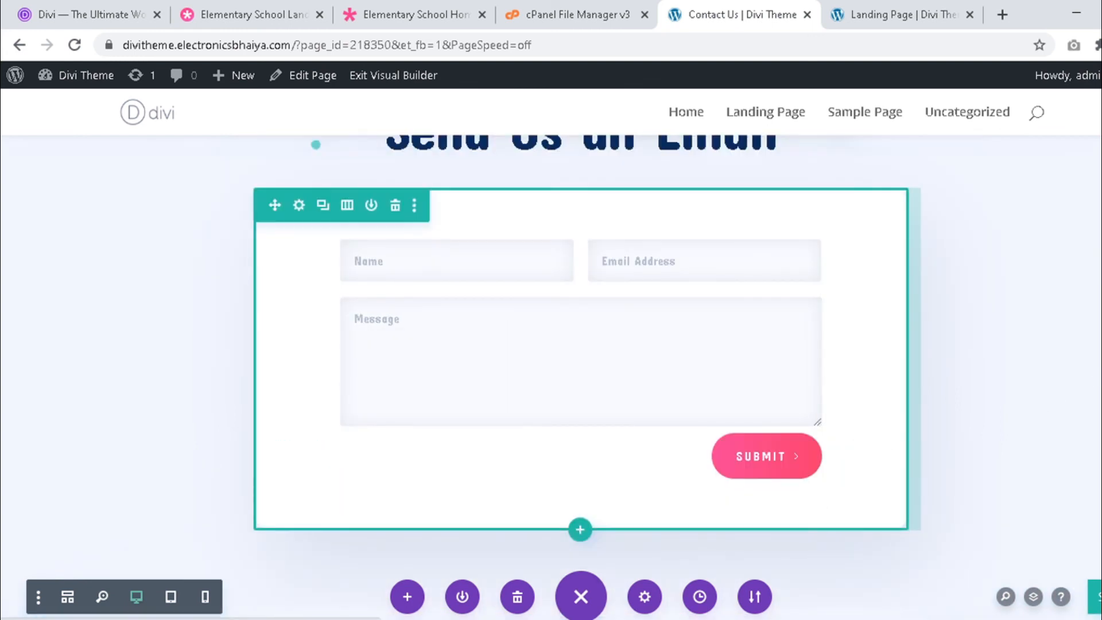
pyautogui.click(385, 78)
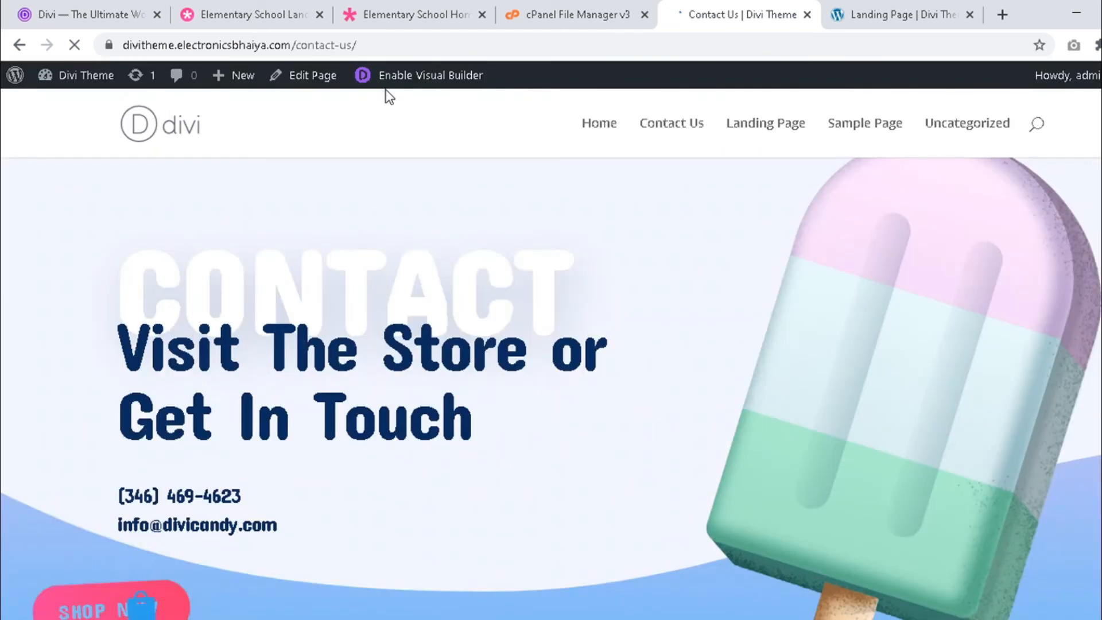
# Step: Check the live site's navigation by viewing the Home page and the Contact Us page
pyautogui.moveTo(80, 77)
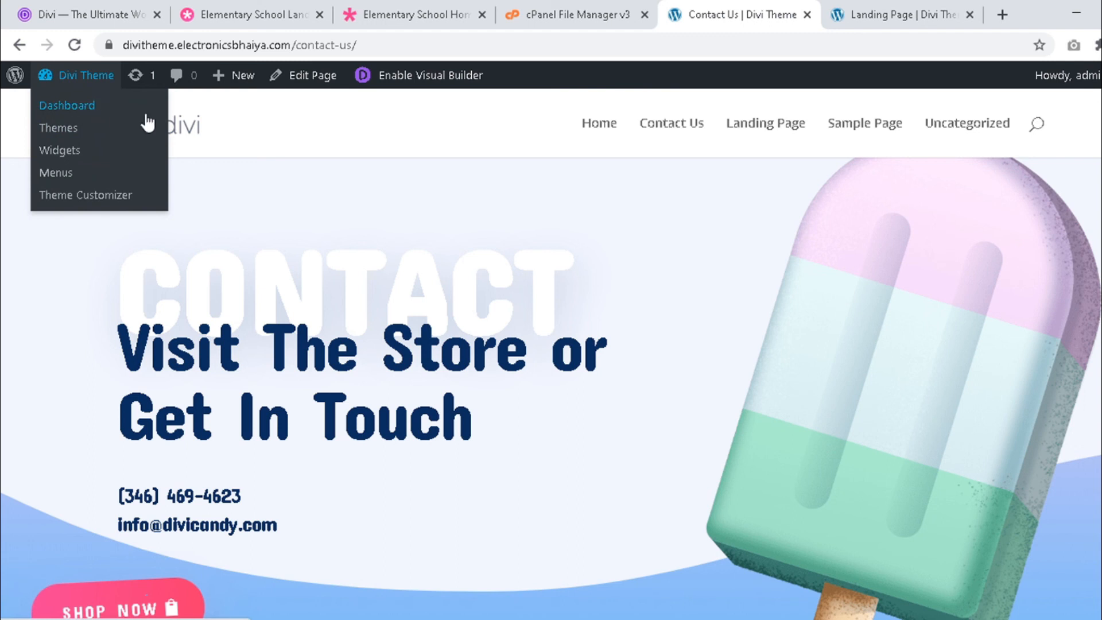
pyautogui.click(81, 75)
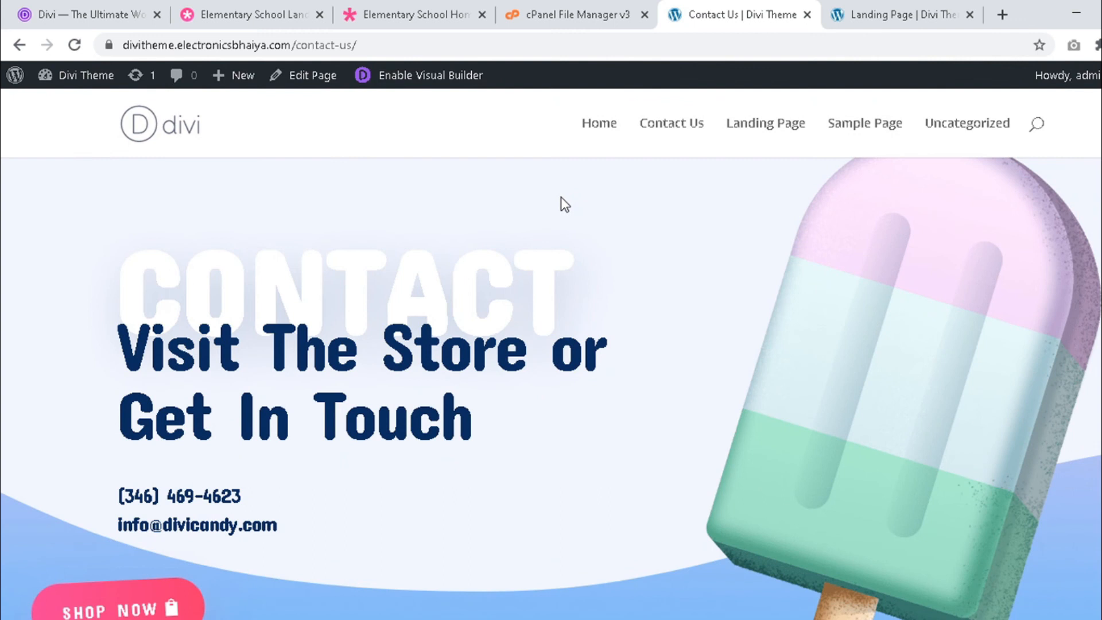
pyautogui.click(662, 128)
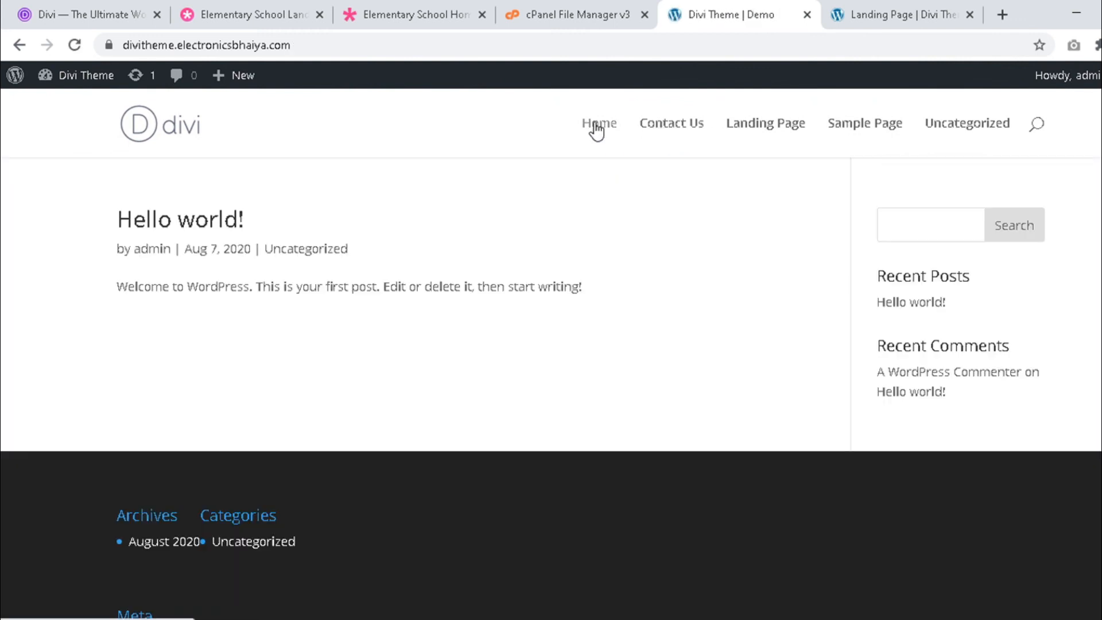
pyautogui.click(662, 133)
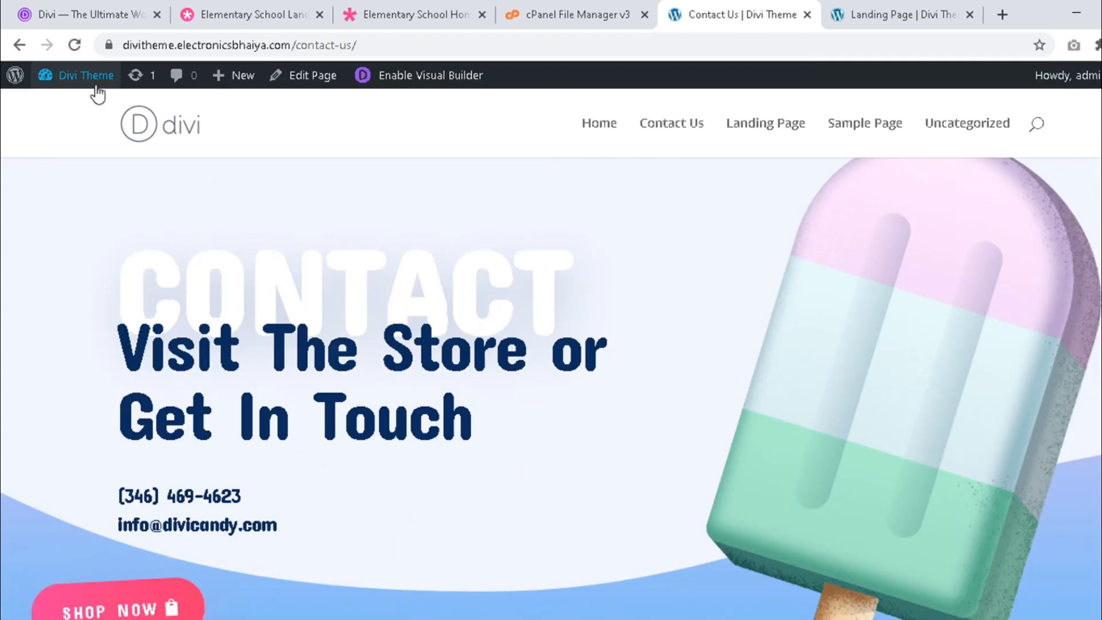
# Step: Go from the WordPress dashboard to the site's menu management and create a menu named Primary Menu
pyautogui.moveTo(92, 81)
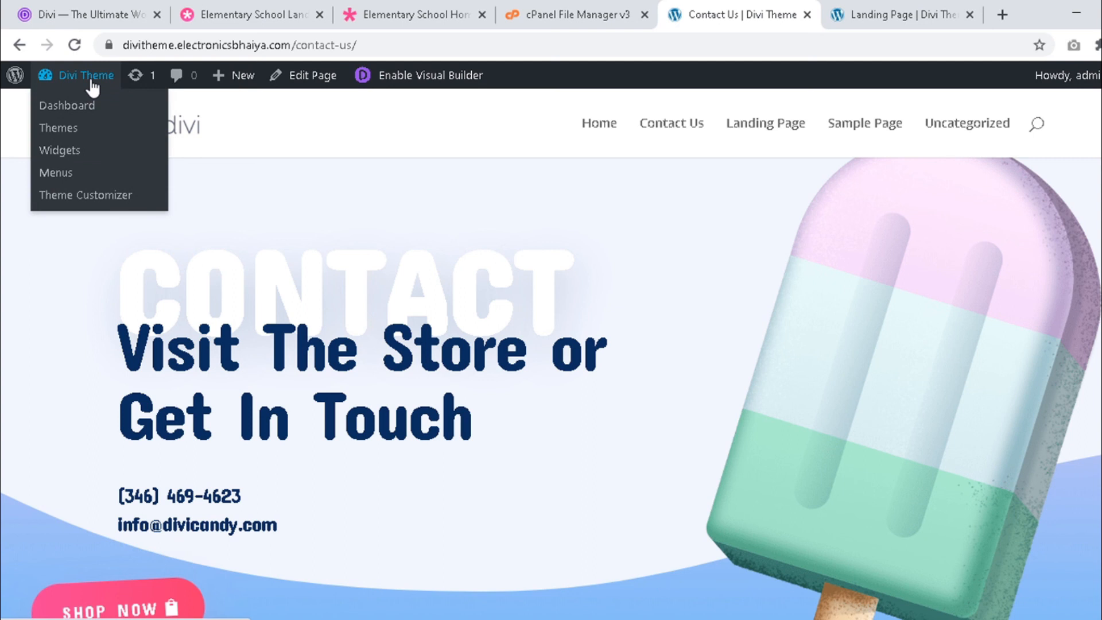
pyautogui.click(79, 112)
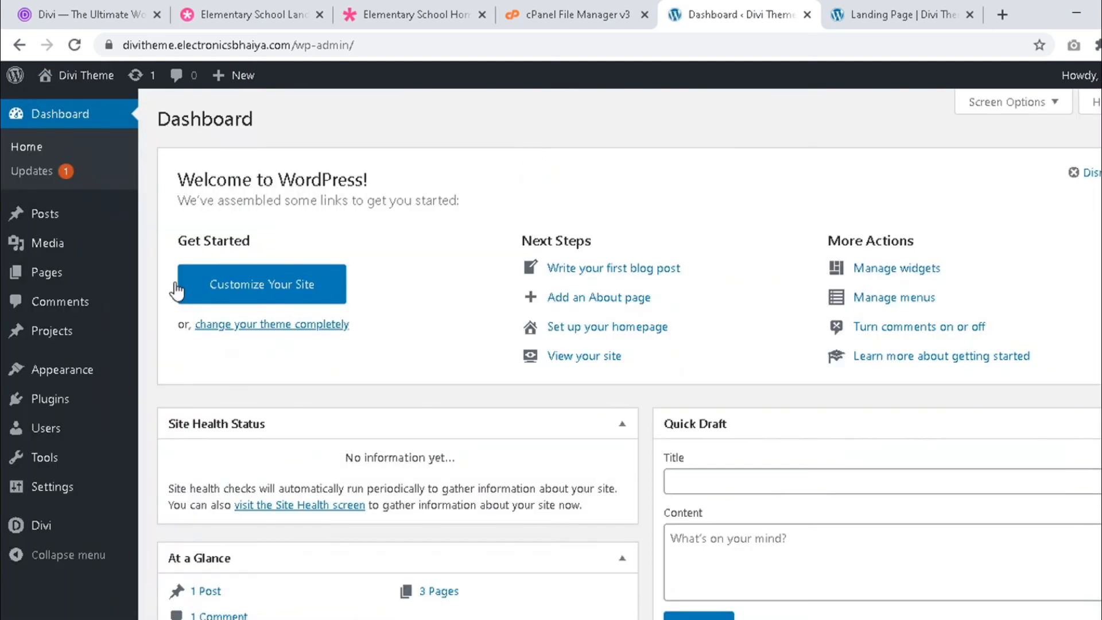
pyautogui.moveTo(82, 382)
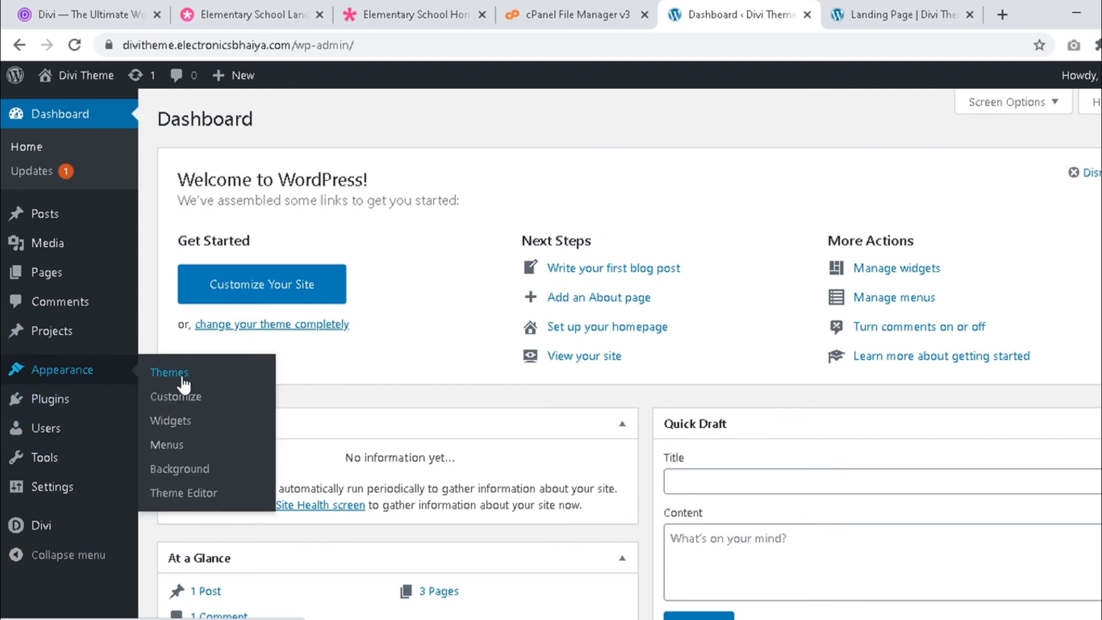
pyautogui.click(172, 446)
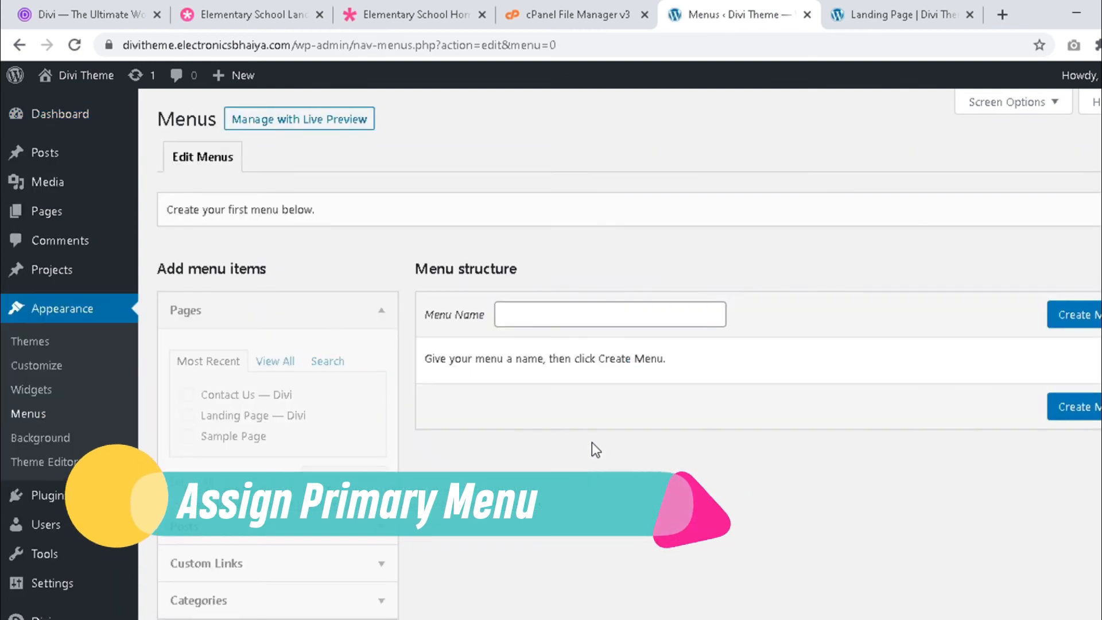
pyautogui.scroll(-1, 554, 461)
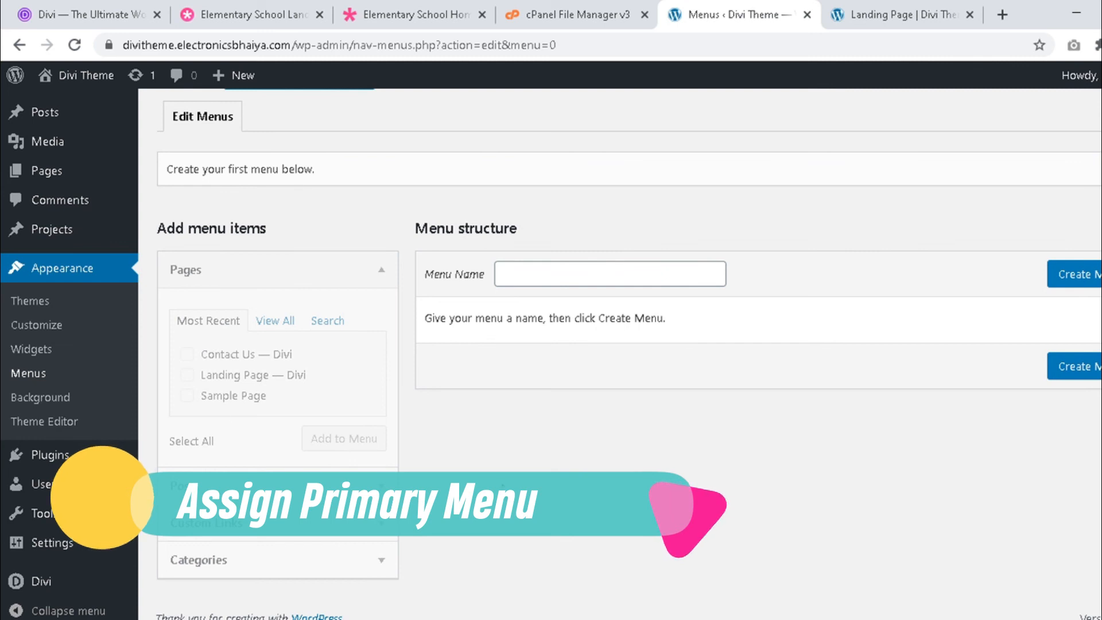
pyautogui.click(526, 273)
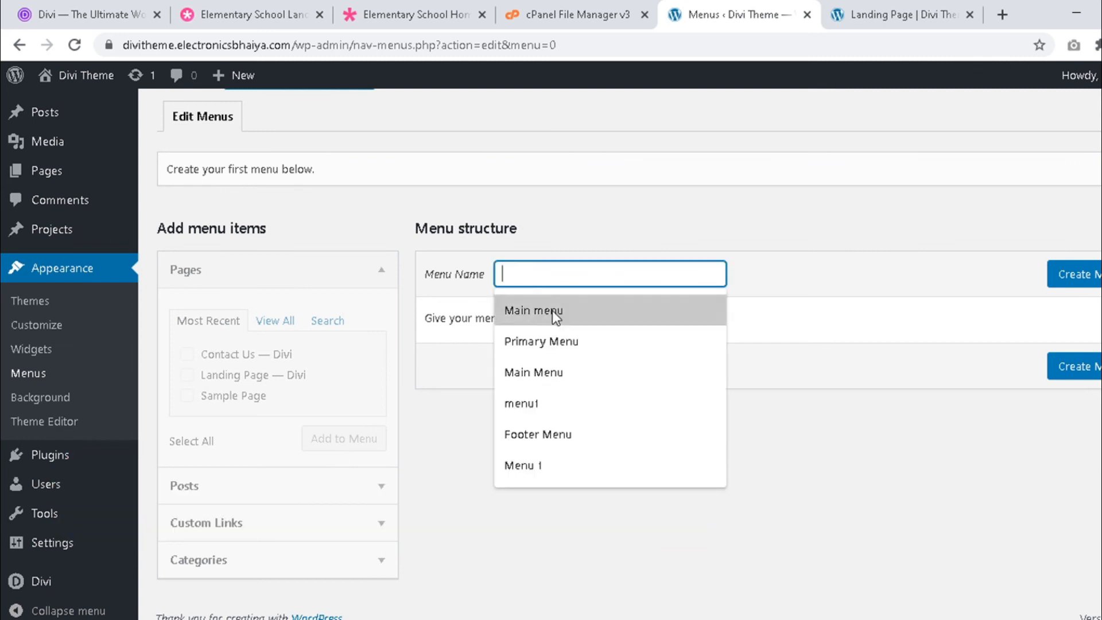
pyautogui.click(571, 340)
pyautogui.click(1066, 276)
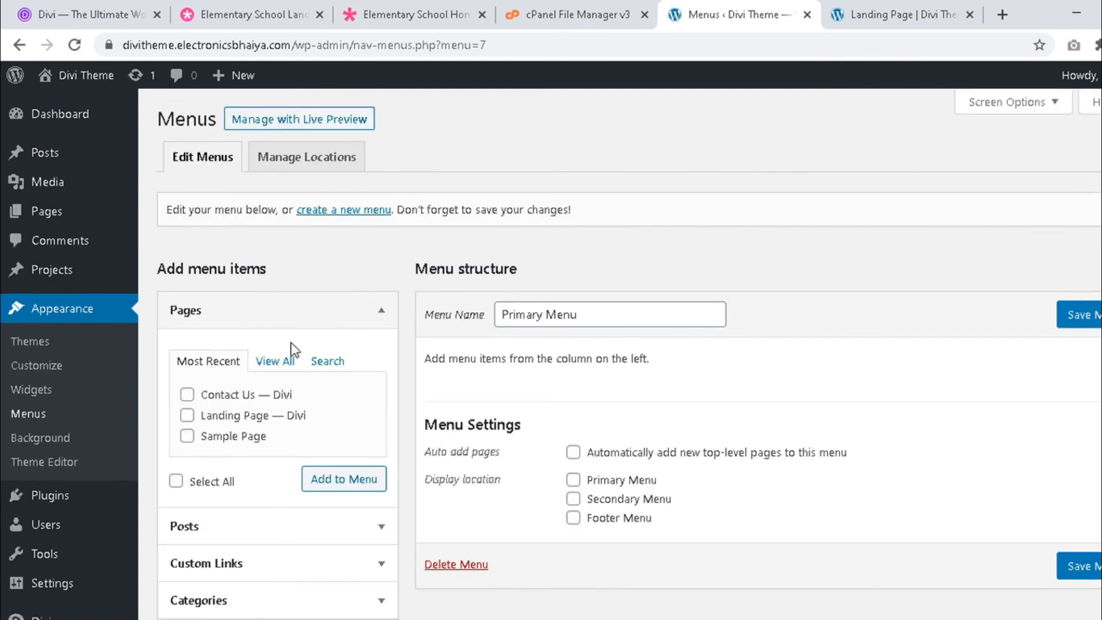
# Step: Add the Landing Page and Contact Us pages to the Primary Menu, placing Landing Page above Contact Us
pyautogui.click(277, 361)
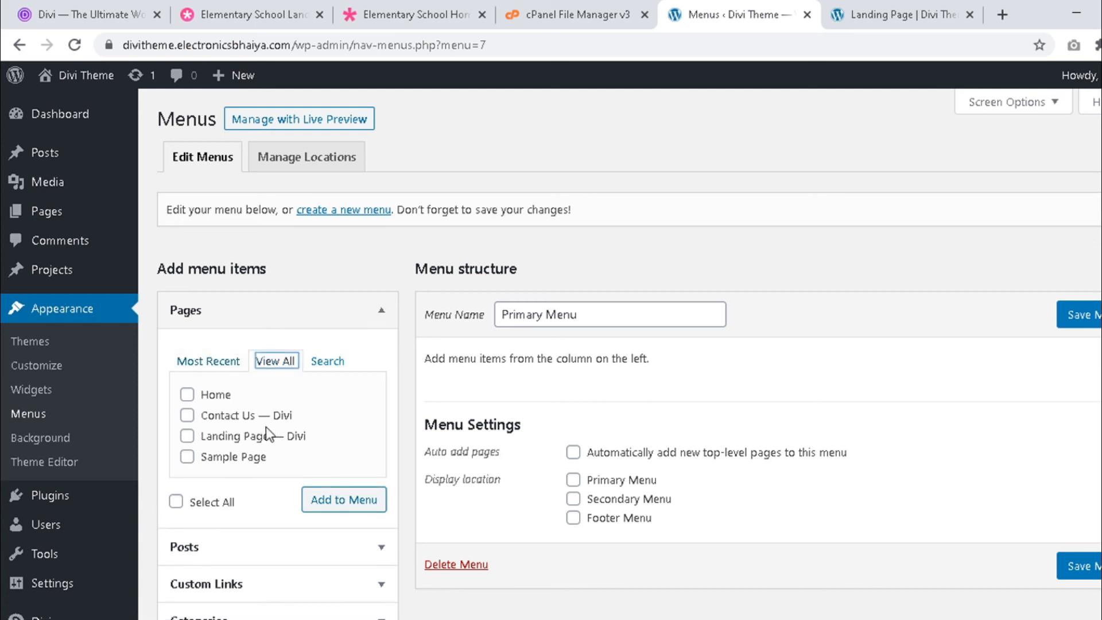
pyautogui.click(239, 438)
pyautogui.click(232, 418)
pyautogui.click(311, 505)
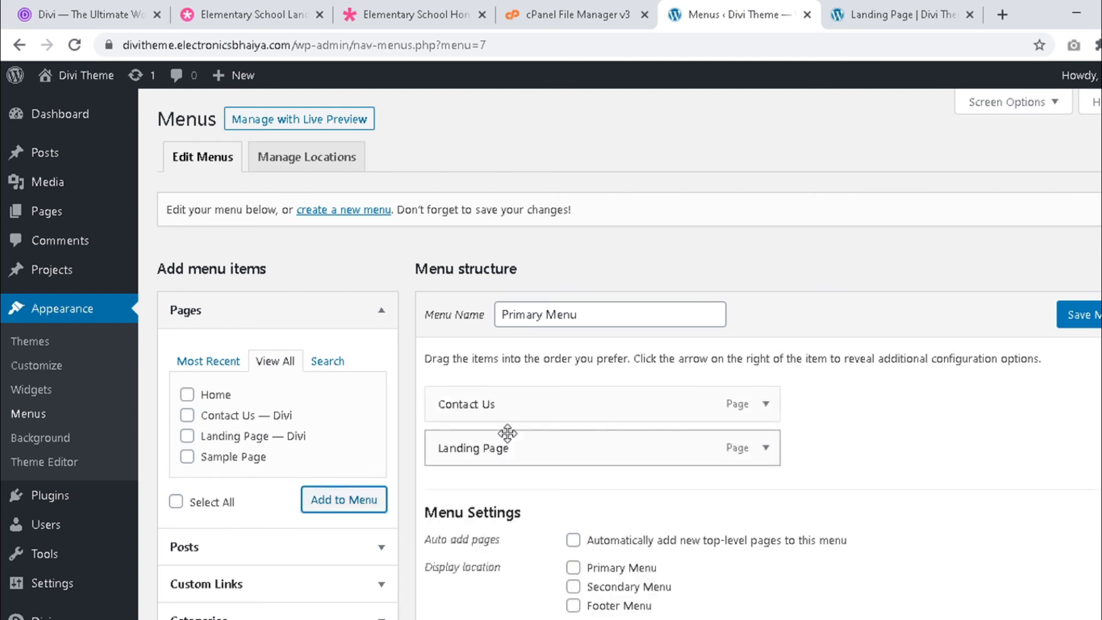
pyautogui.moveTo(502, 444); pyautogui.dragTo(505, 396)
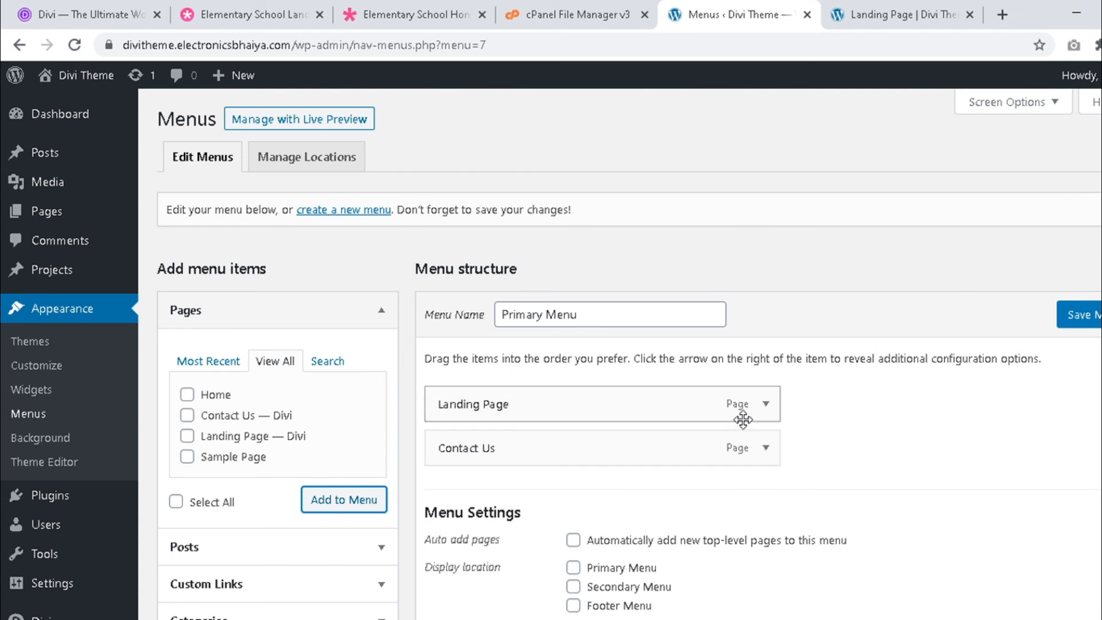
# Step: Assign the menu to the Primary Menu display location and save it
pyautogui.scroll(-2, 740, 415)
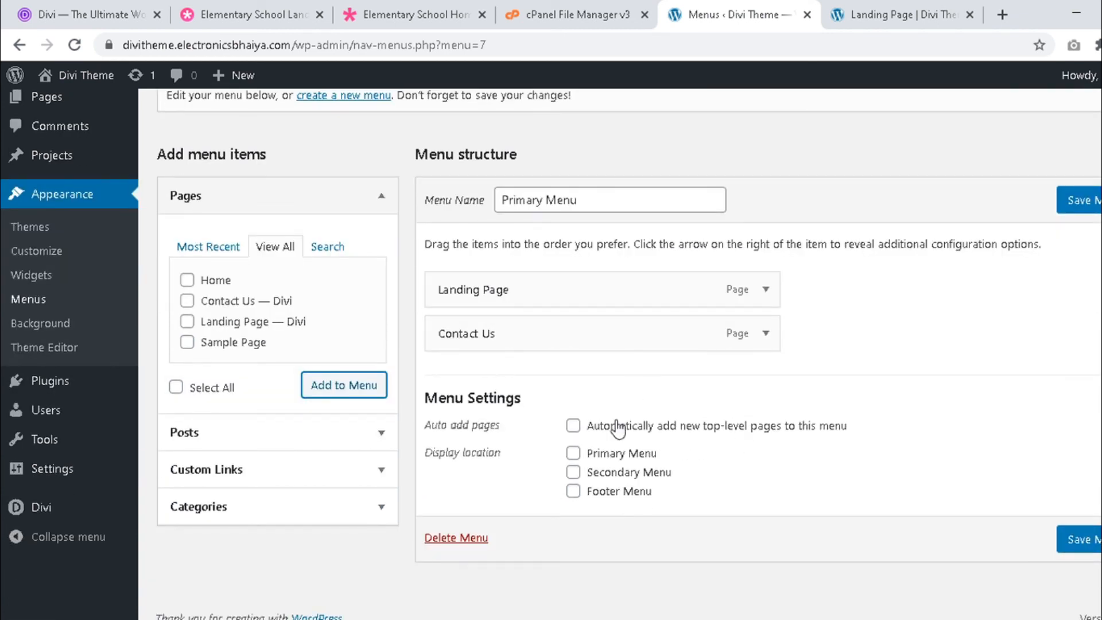
pyautogui.click(597, 458)
pyautogui.click(1080, 539)
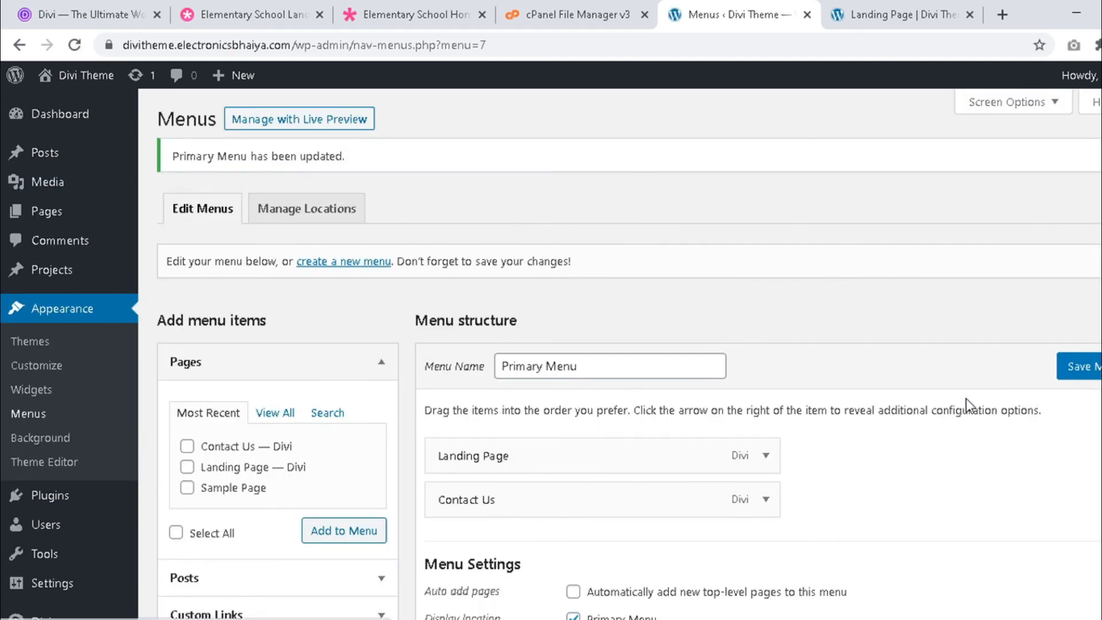
# Step: Check the navigation menu on the live Landing Page and review the page up to its welcome section
pyautogui.click(928, 26)
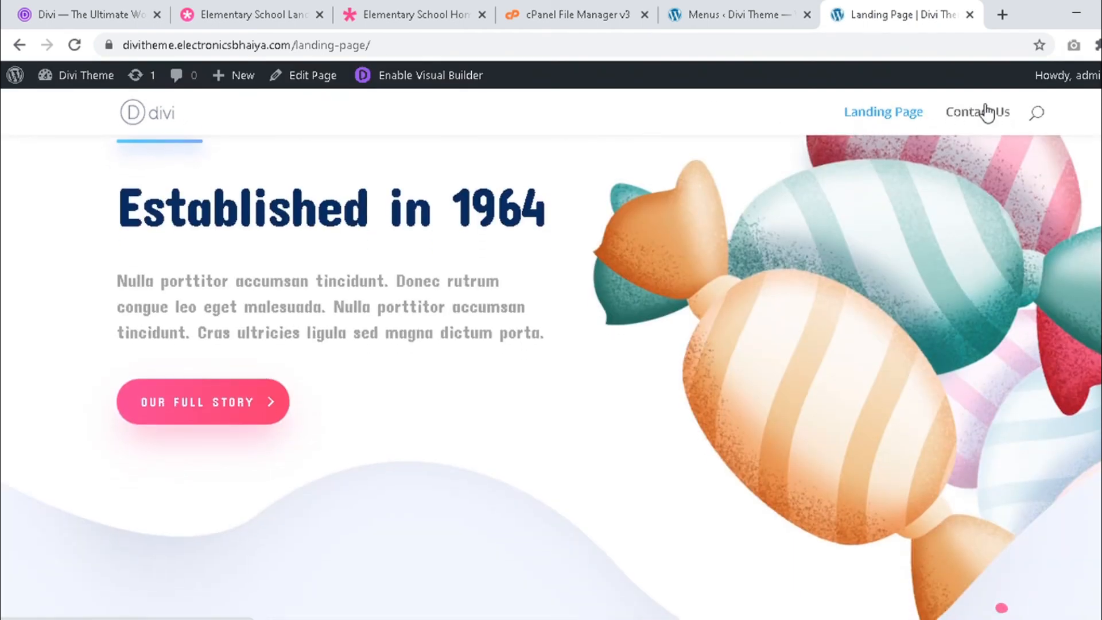
pyautogui.scroll(10, 762, 450)
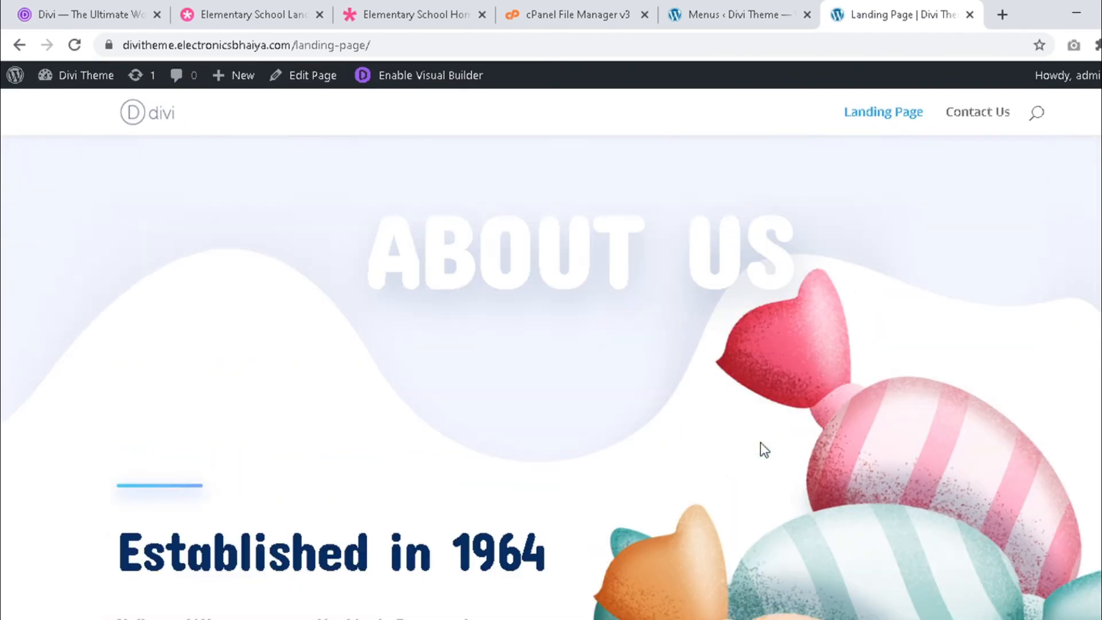
pyautogui.scroll(10, 761, 443)
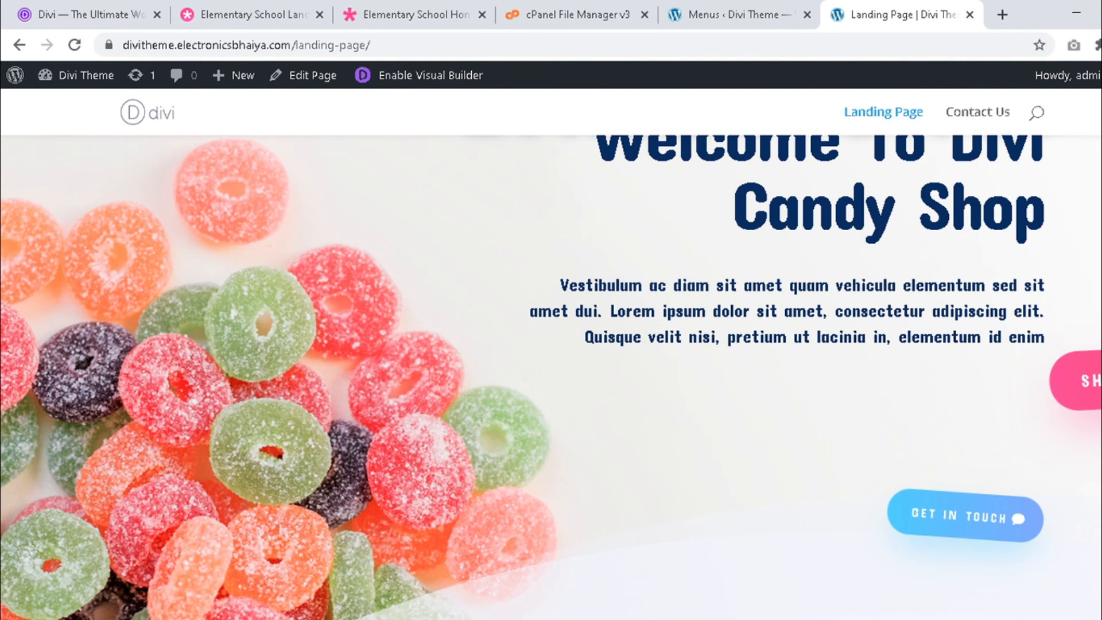
pyautogui.moveTo(176, 619)
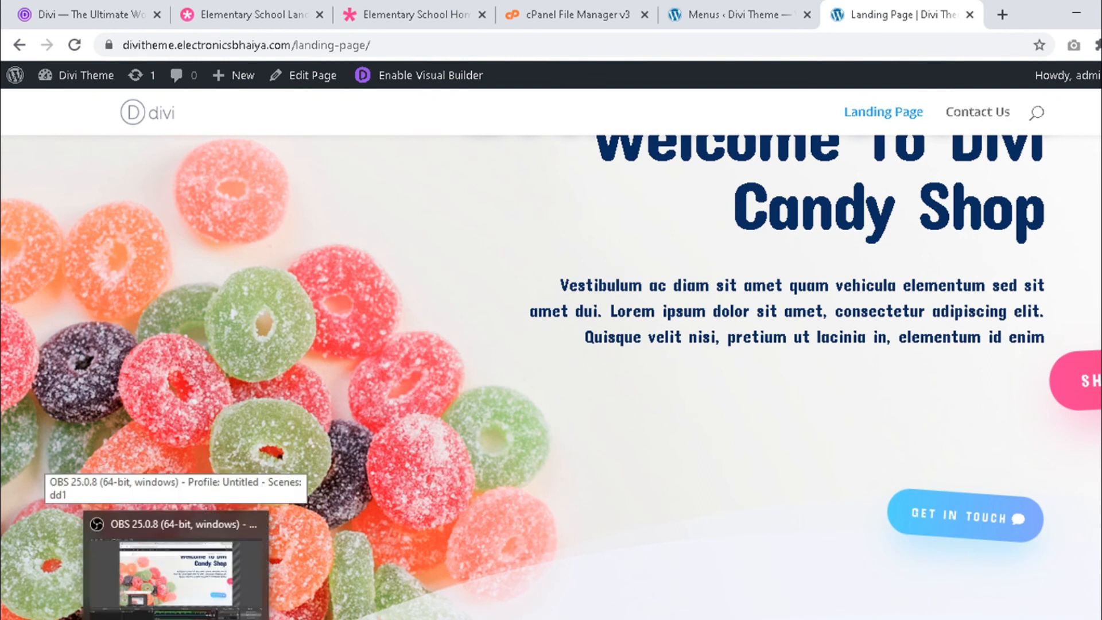